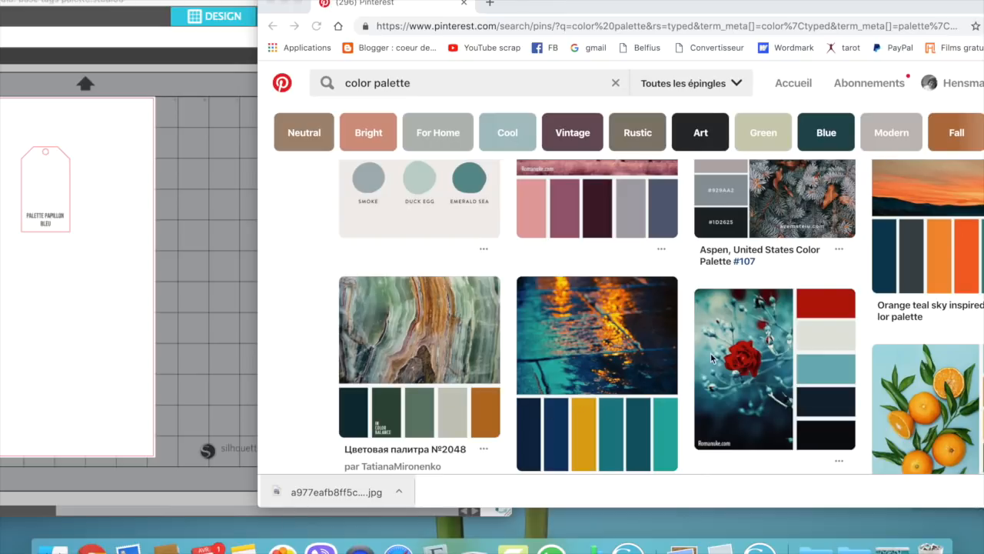
- Open the red rose and teal palette pin from the color palette results, and visit its source page on biser.info
{"action": "scroll", "coordinate": [794, 213], "scroll_direction": "up", "scroll_amount": 2}
{"action": "scroll", "coordinate": [795, 213], "scroll_direction": "up", "scroll_amount": 3}
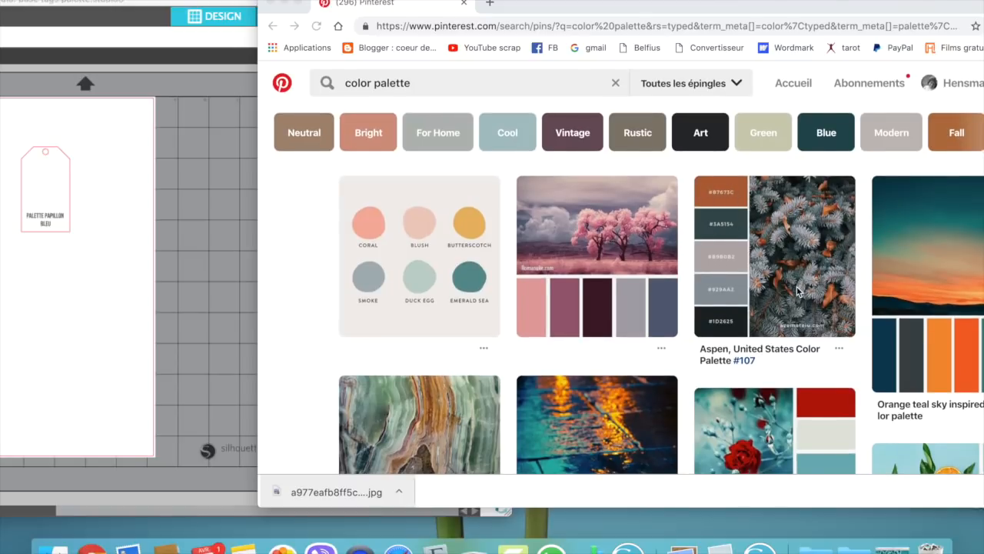
{"action": "scroll", "coordinate": [799, 369], "scroll_direction": "down", "scroll_amount": 4}
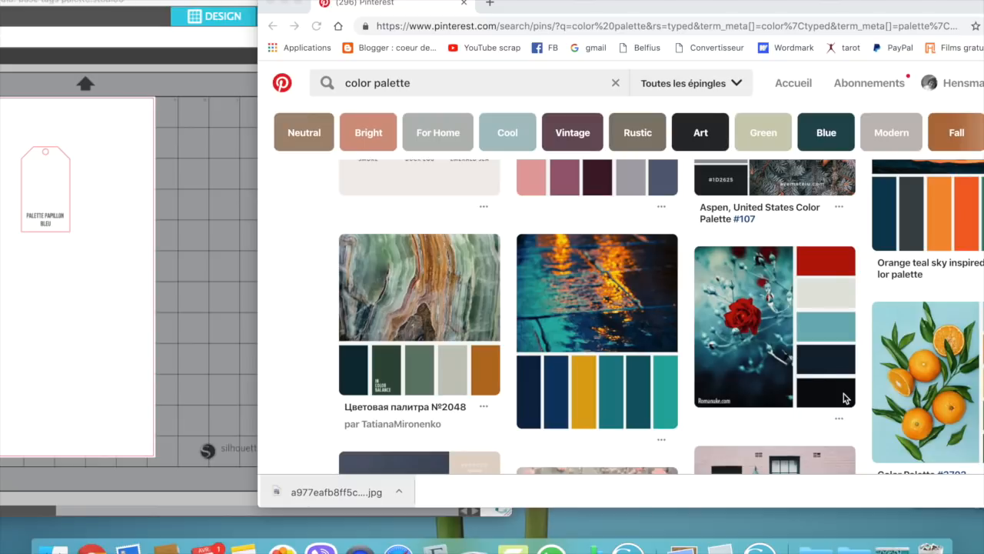
{"action": "right_click", "coordinate": [799, 331]}
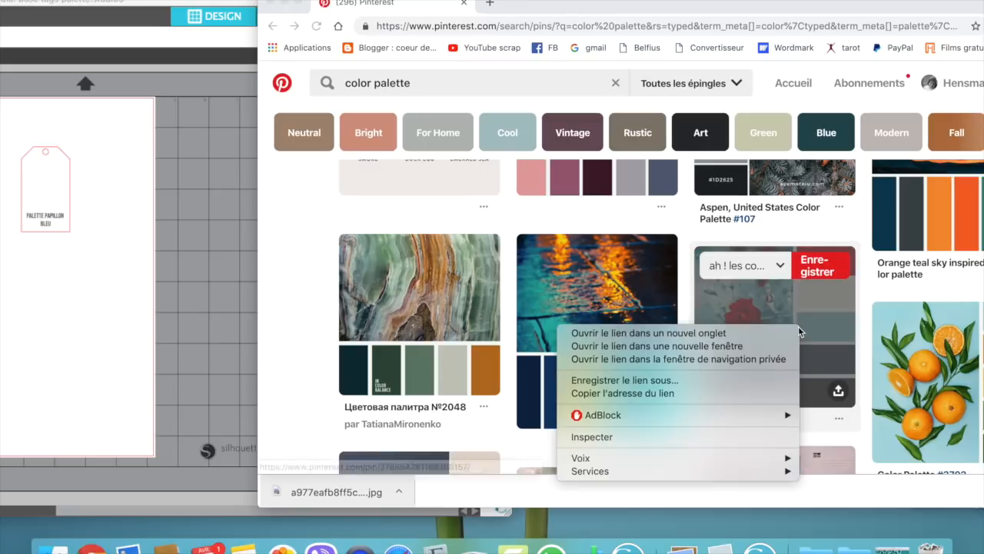
{"action": "key", "text": "Escape"}
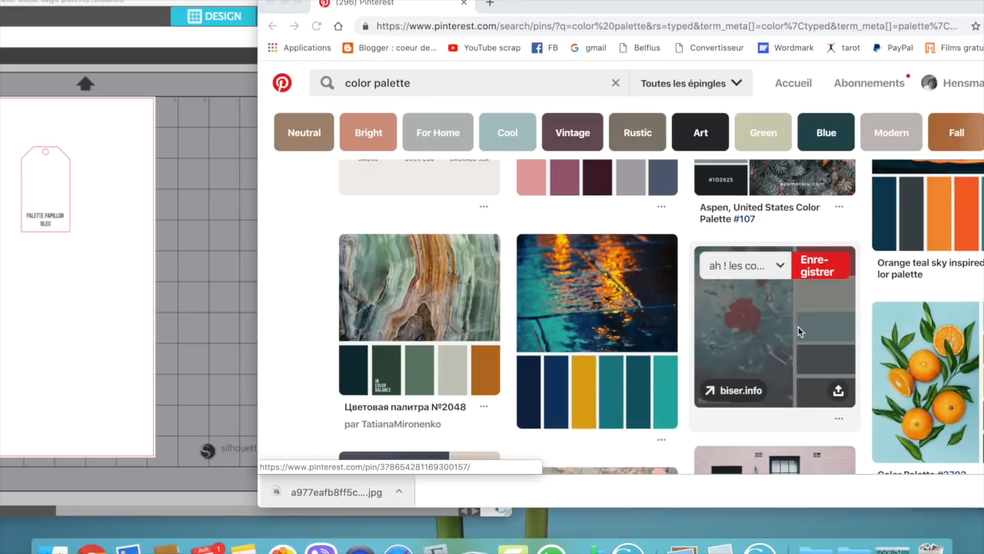
{"action": "left_click", "coordinate": [799, 327]}
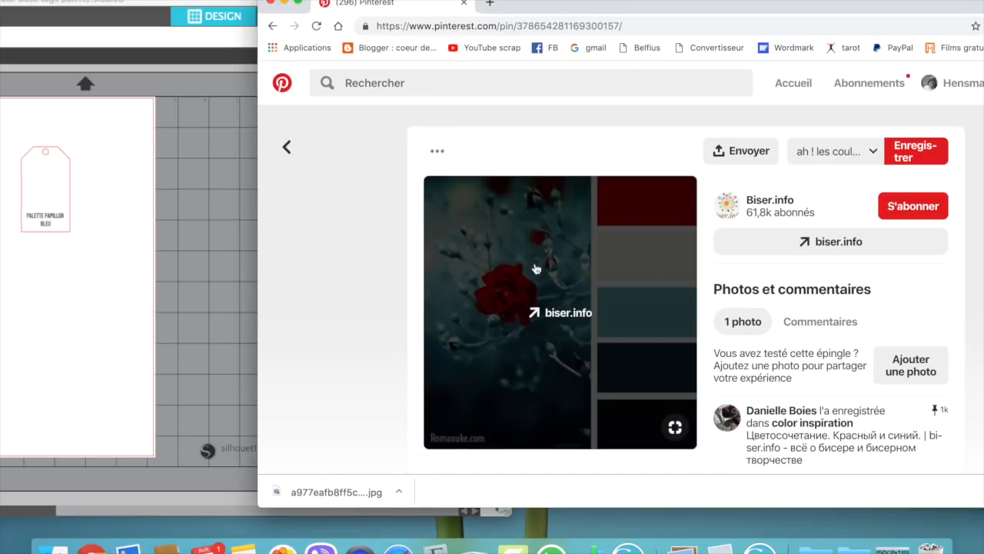
{"action": "left_click", "coordinate": [536, 266]}
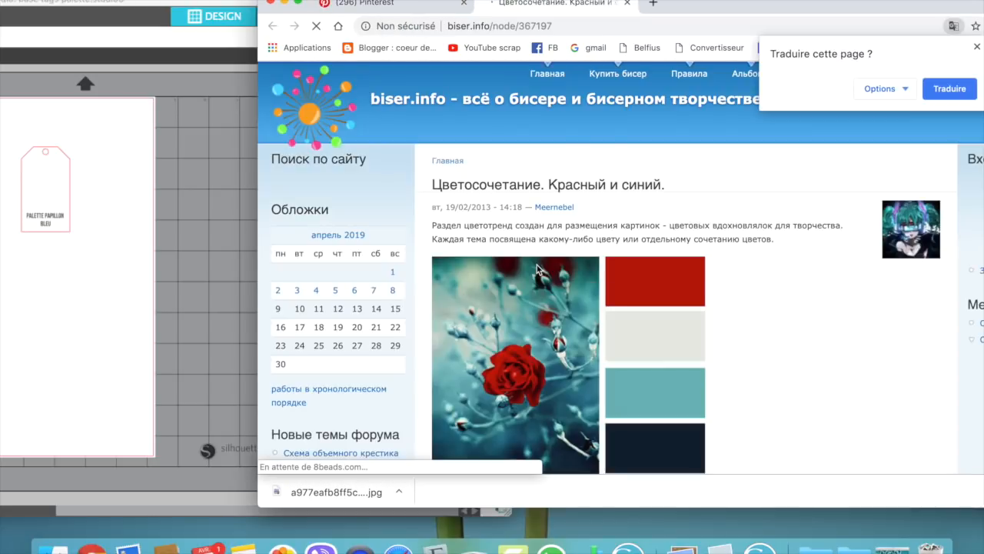
- Save the red rose palette image to the desktop (Bureau) as 1787833_m.jpg and return to the Pinterest search results
{"action": "right_click", "coordinate": [524, 323]}
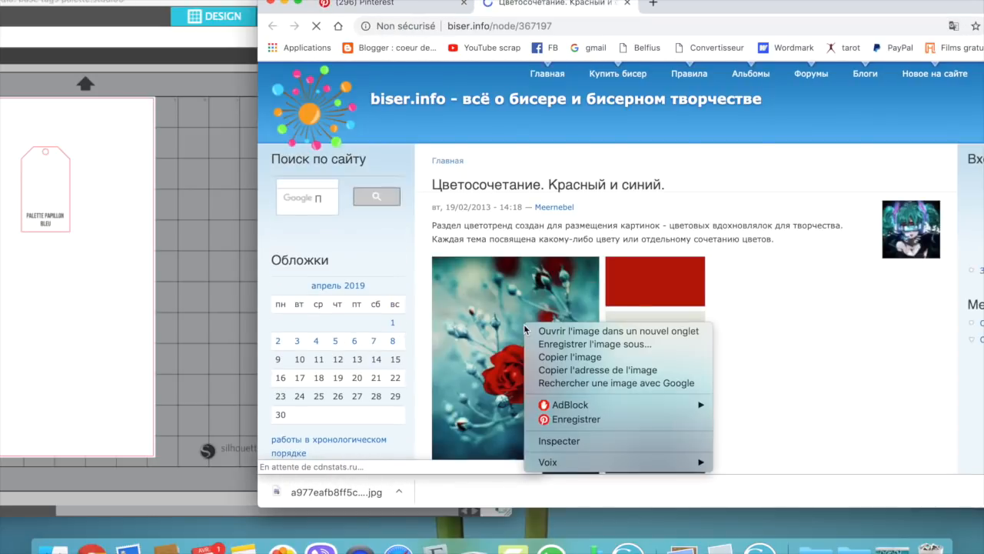
{"action": "left_click", "coordinate": [539, 346]}
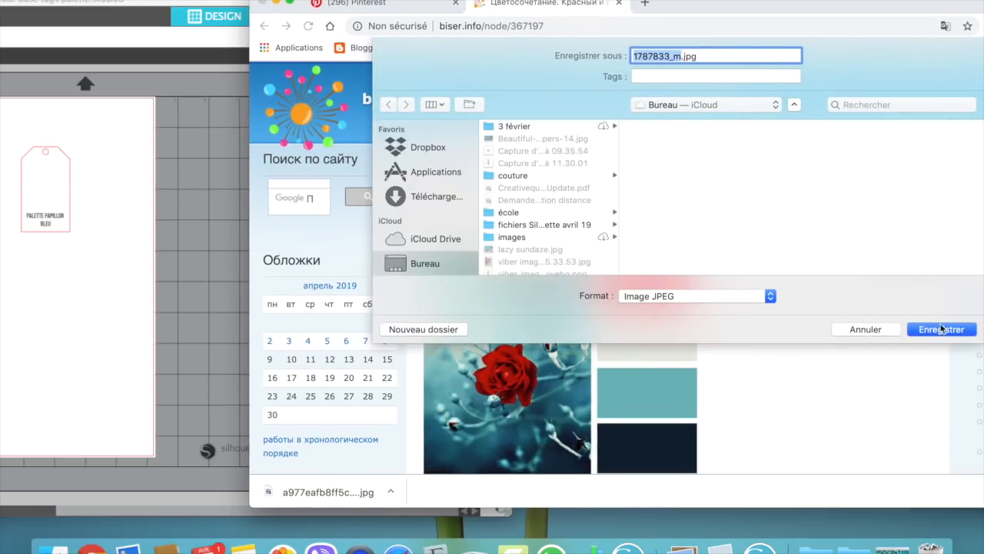
{"action": "left_click", "coordinate": [943, 330]}
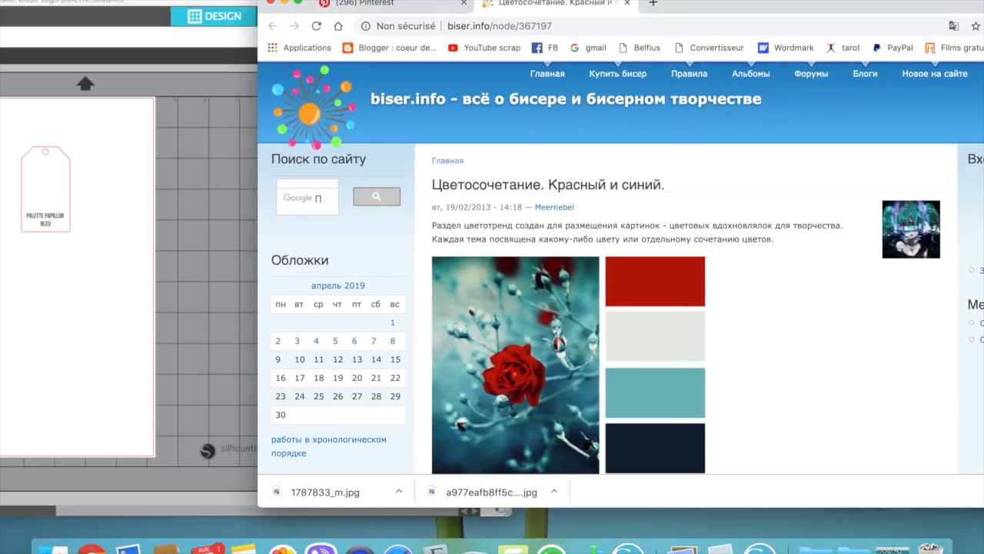
{"action": "left_click", "coordinate": [627, 4]}
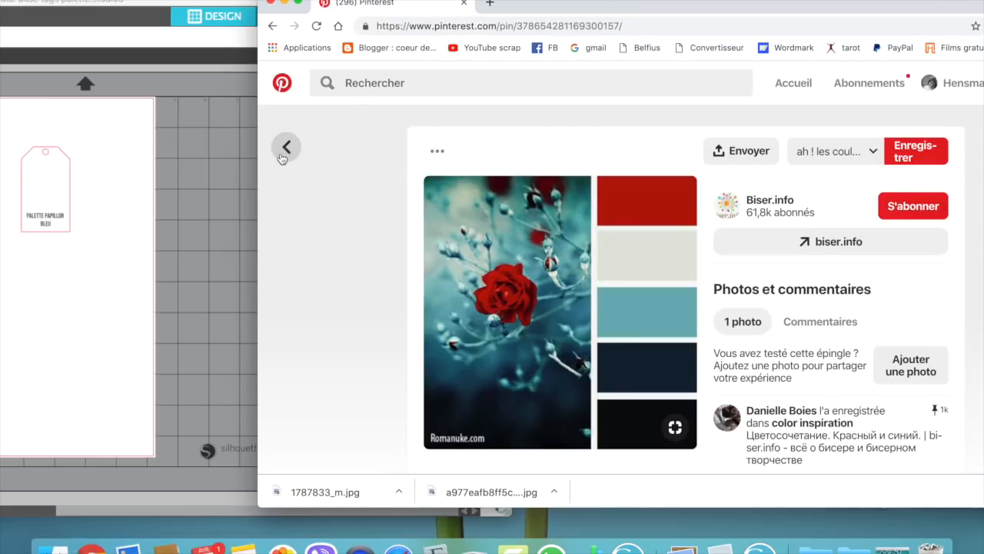
{"action": "left_click", "coordinate": [285, 149]}
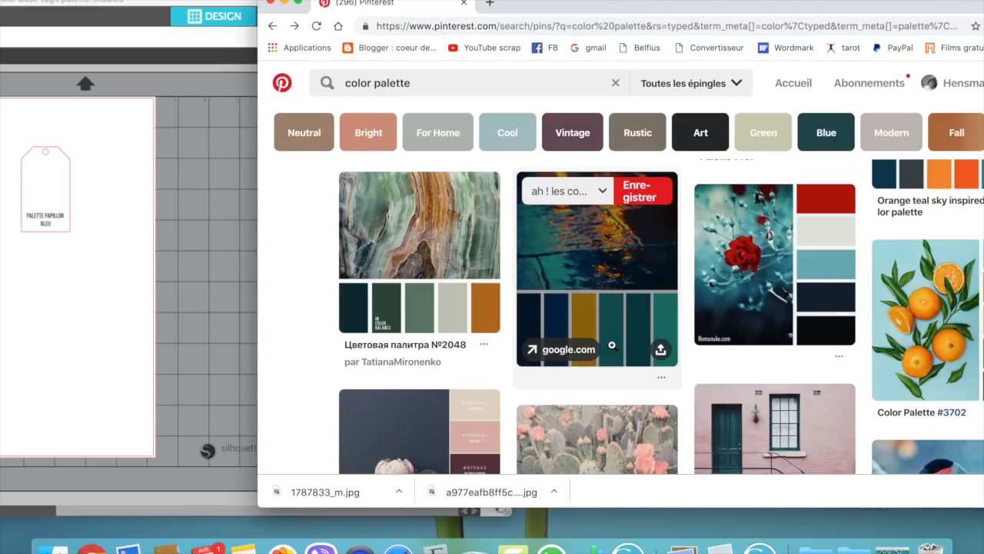
- Open the Aspen, United States Color Palette #107 pin and find the full palette image on its avemateiu.com source page
{"action": "scroll", "coordinate": [612, 346], "scroll_direction": "up", "scroll_amount": 3}
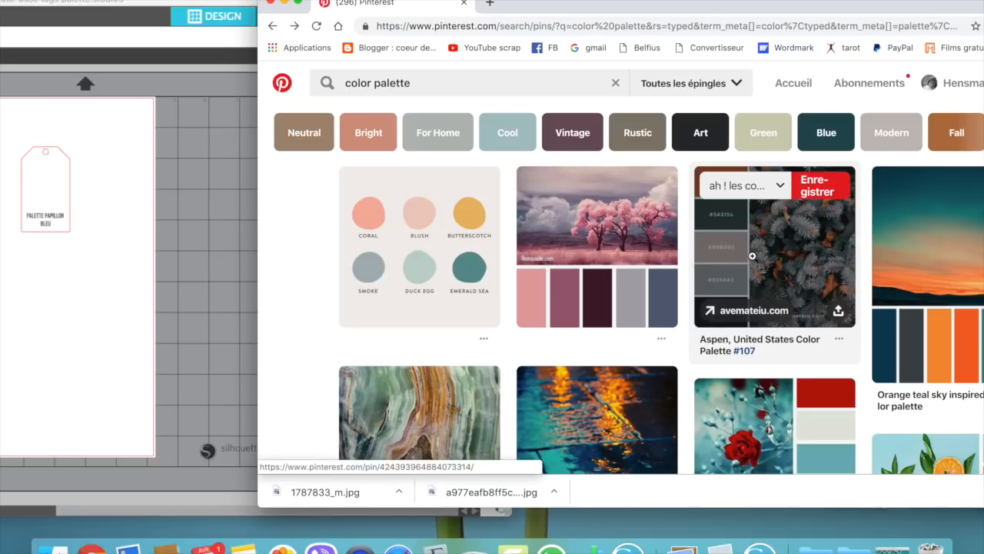
{"action": "left_click", "coordinate": [752, 255]}
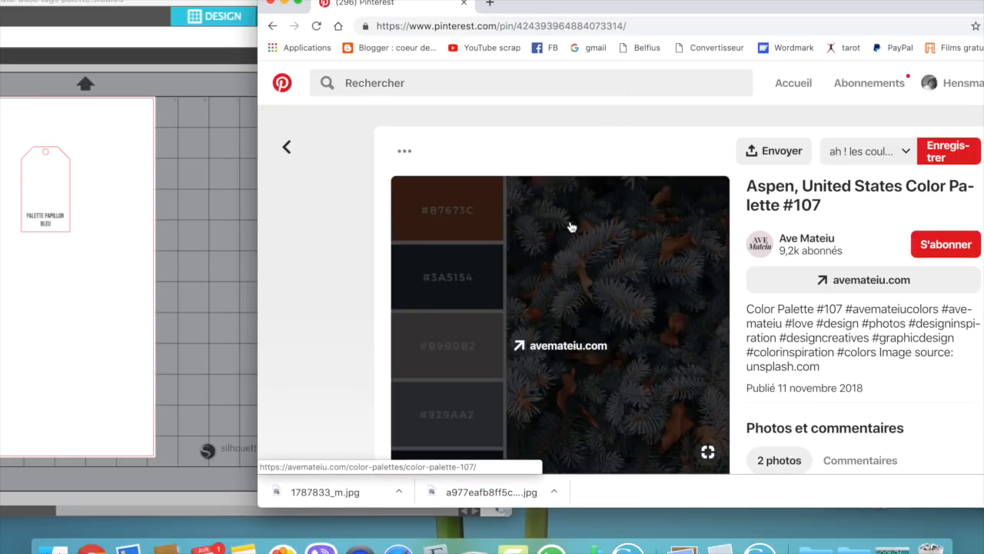
{"action": "left_click", "coordinate": [571, 227]}
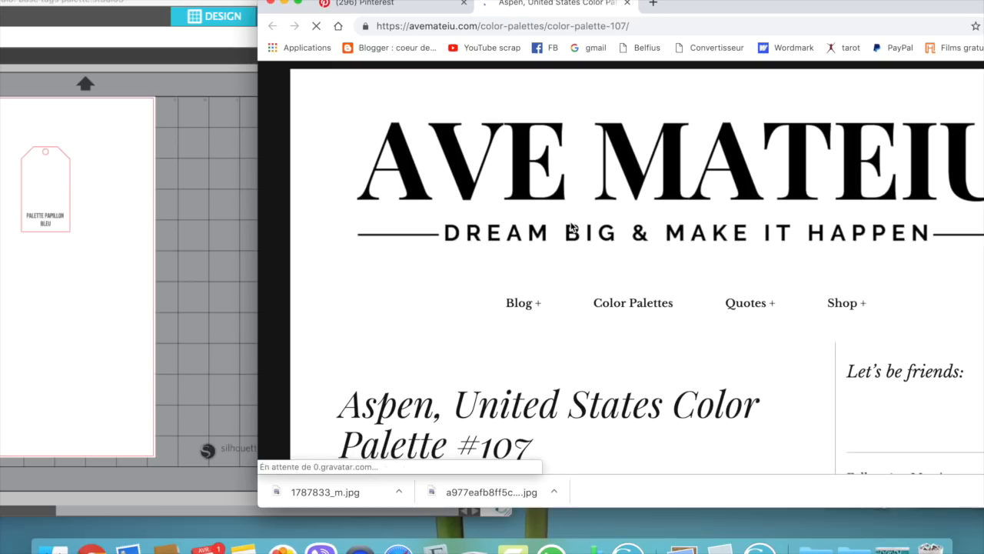
{"action": "scroll", "coordinate": [571, 226], "scroll_direction": "down", "scroll_amount": 10}
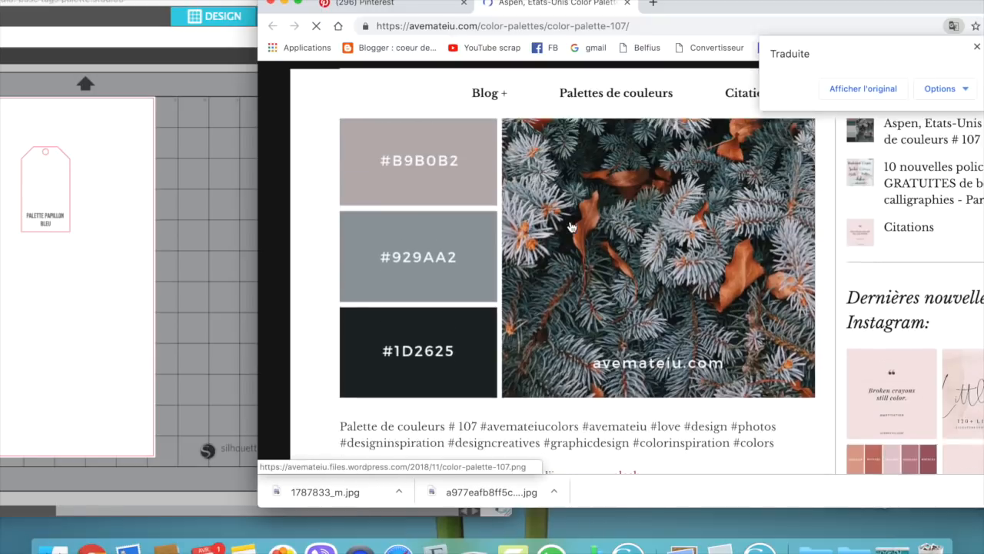
- Save the Aspen palette image to the desktop (Bureau) as color-palette-107.png and close the browser window
{"action": "right_click", "coordinate": [573, 225]}
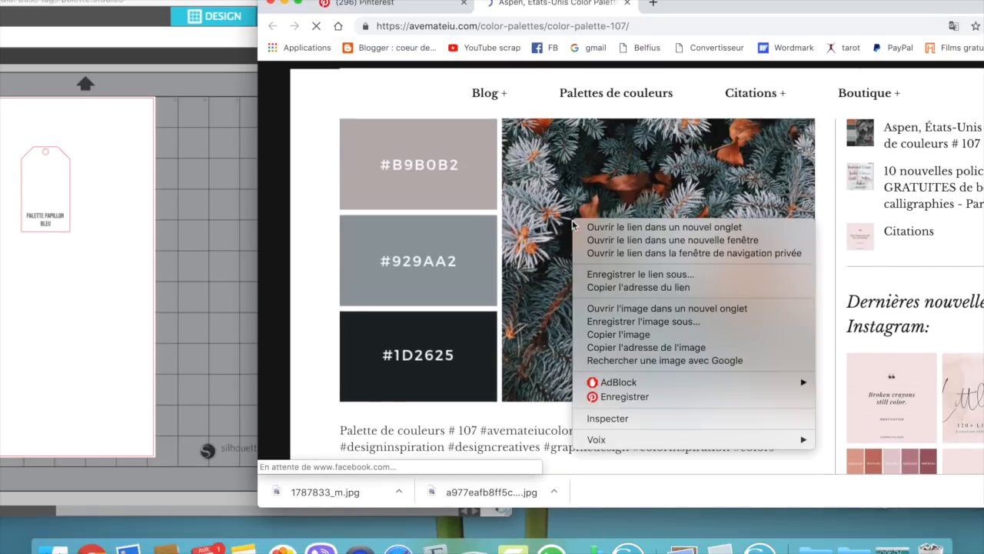
{"action": "left_click", "coordinate": [586, 321]}
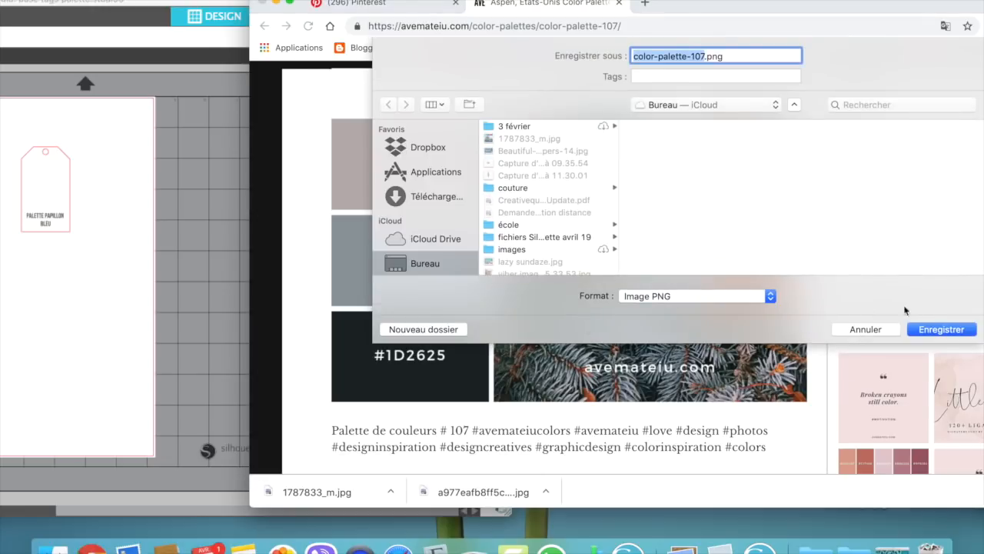
{"action": "left_click", "coordinate": [939, 329]}
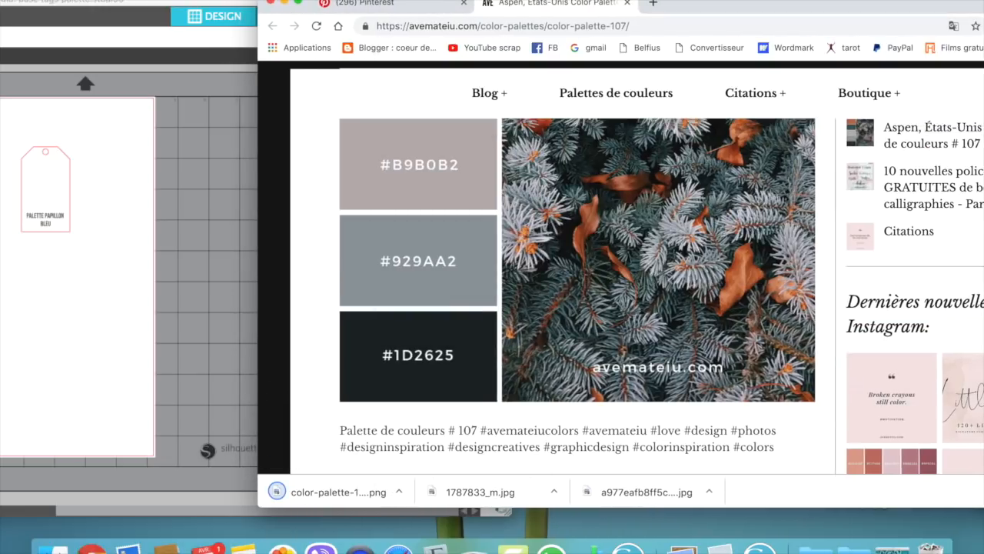
{"action": "left_click", "coordinate": [271, 3]}
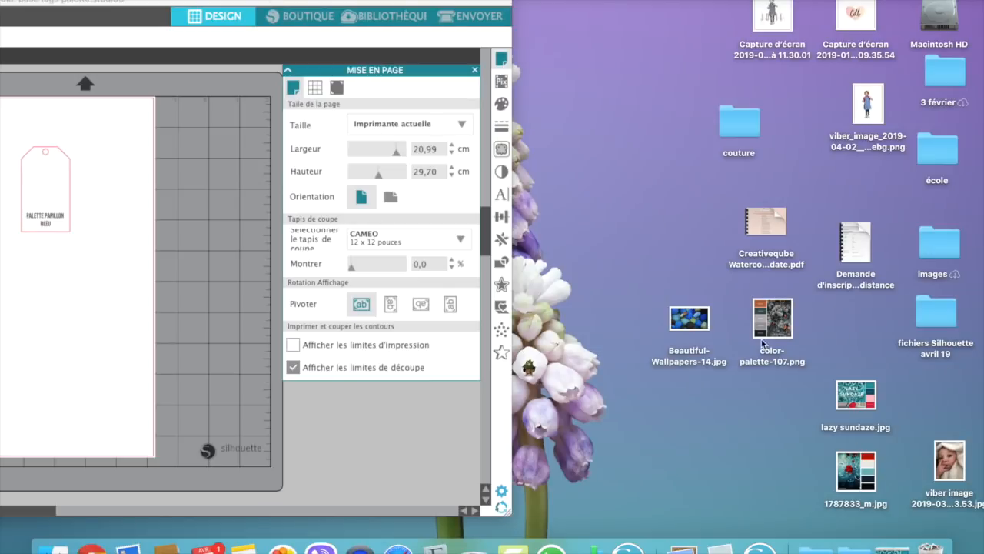
- In Silhouette Studio, move the tag with its text near the lower edge off the page into the empty area beside it
{"action": "left_click_drag", "start_coordinate": [405, 3], "coordinate": [703, 3]}
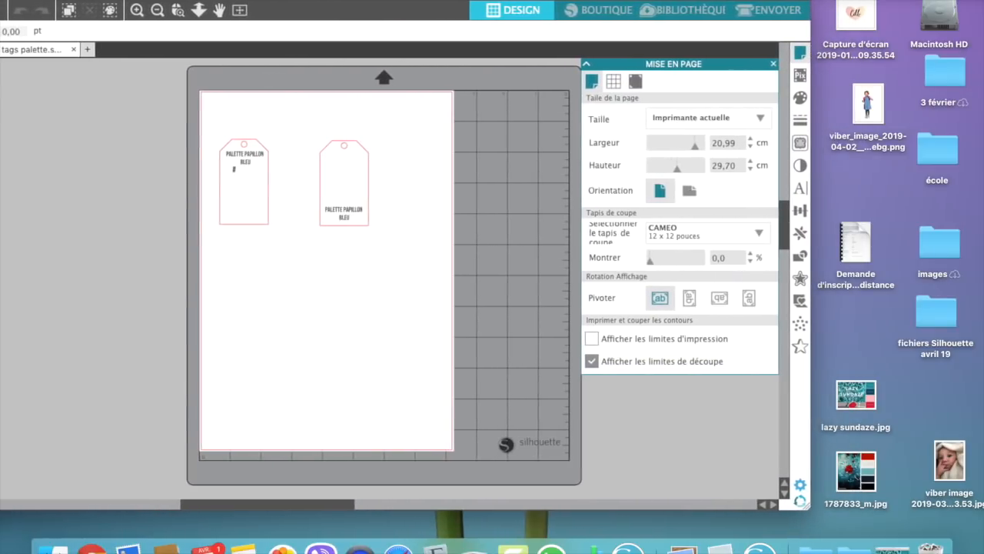
{"action": "left_click_drag", "start_coordinate": [704, 3], "coordinate": [857, 3]}
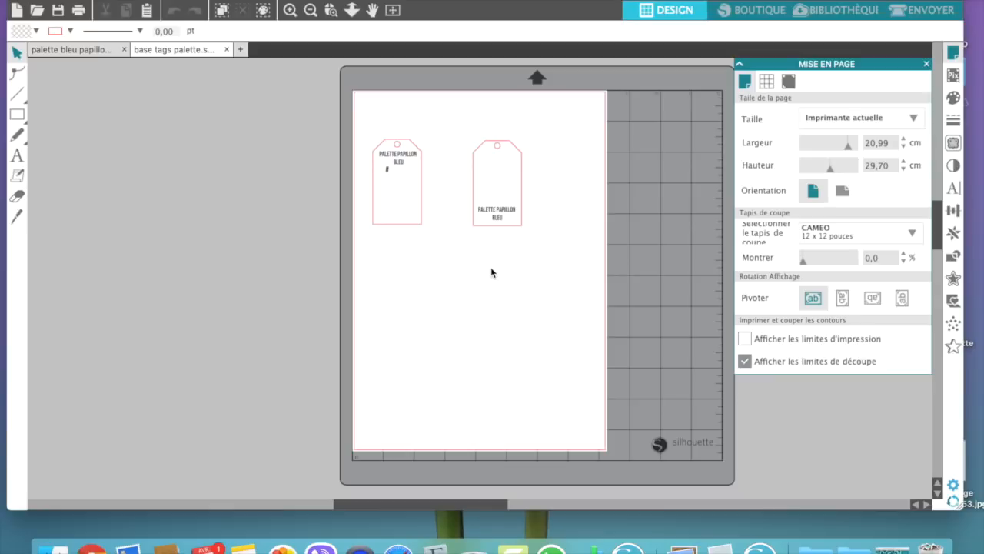
{"action": "key", "text": "z"}
{"action": "left_click_drag", "start_coordinate": [349, 99], "coordinate": [642, 341]}
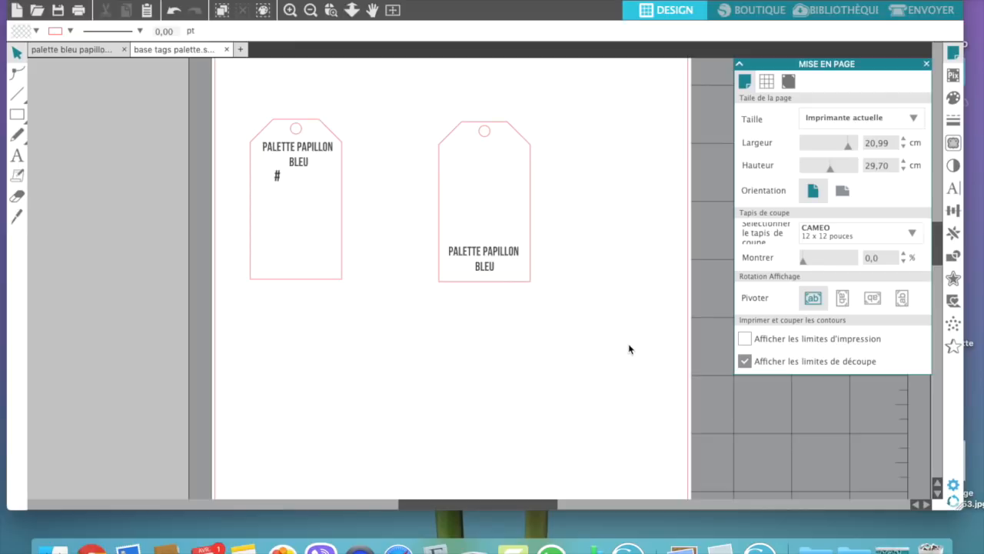
{"action": "left_click_drag", "start_coordinate": [424, 116], "coordinate": [551, 428]}
{"action": "left_click_drag", "start_coordinate": [499, 253], "coordinate": [119, 234]}
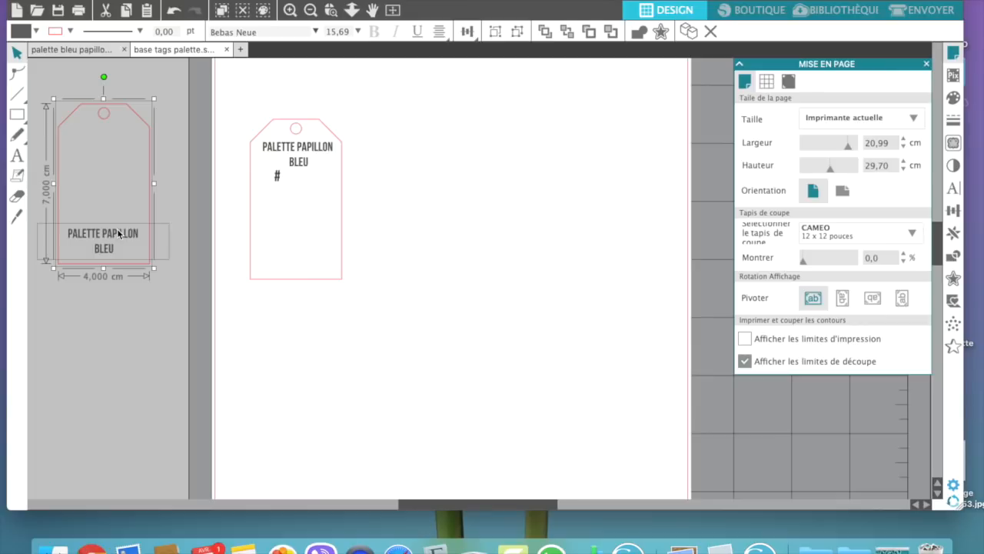
- Insert the desktop image 1787833_m.jpg into the design and place it off the page beside the set-aside tag
{"action": "left_click_drag", "start_coordinate": [615, 2], "coordinate": [456, 10]}
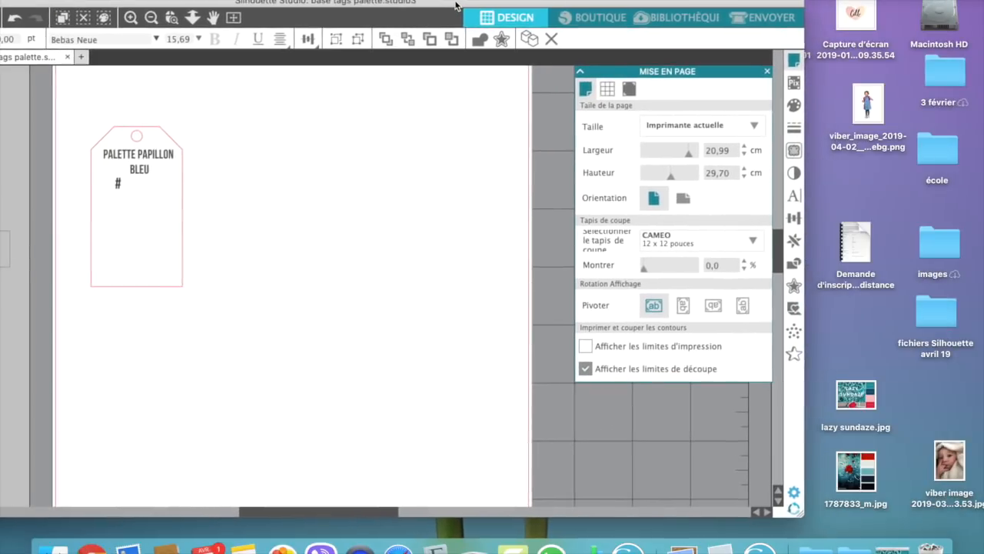
{"action": "right_click", "coordinate": [852, 470]}
{"action": "left_click", "coordinate": [484, 327]}
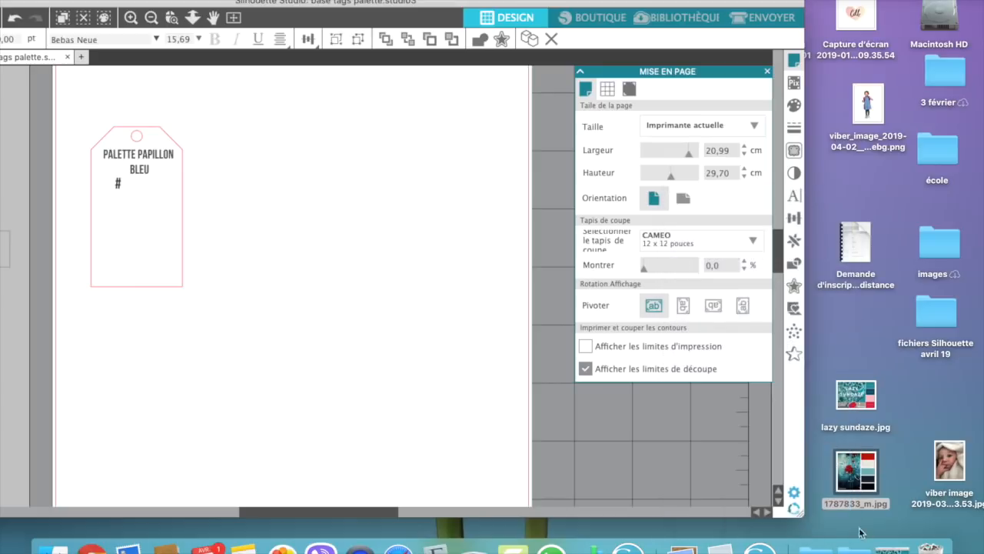
{"action": "left_click_drag", "start_coordinate": [870, 476], "coordinate": [365, 370]}
{"action": "scroll", "coordinate": [364, 369], "scroll_direction": "left", "scroll_amount": 10}
{"action": "left_click_drag", "start_coordinate": [294, 377], "coordinate": [11, 214]}
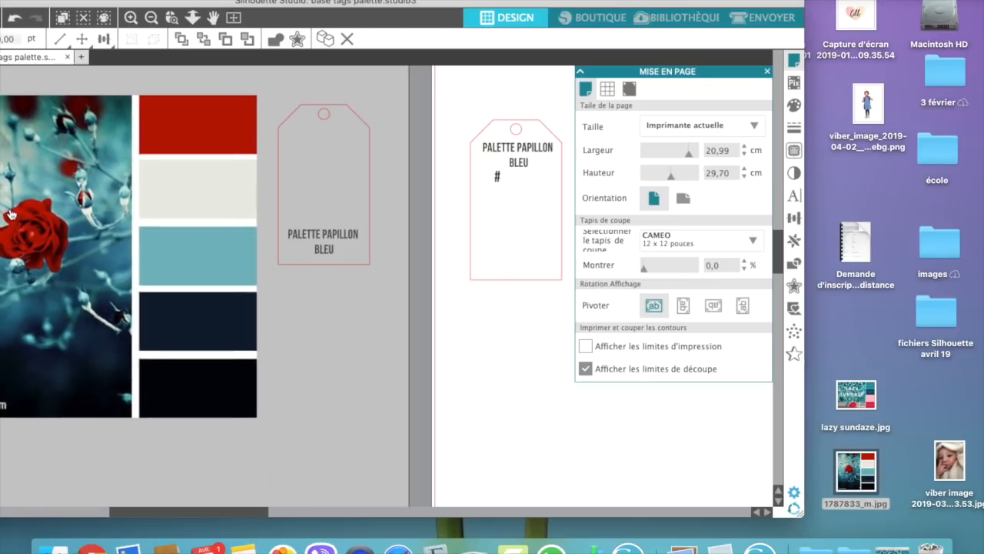
{"action": "left_click", "coordinate": [399, 469]}
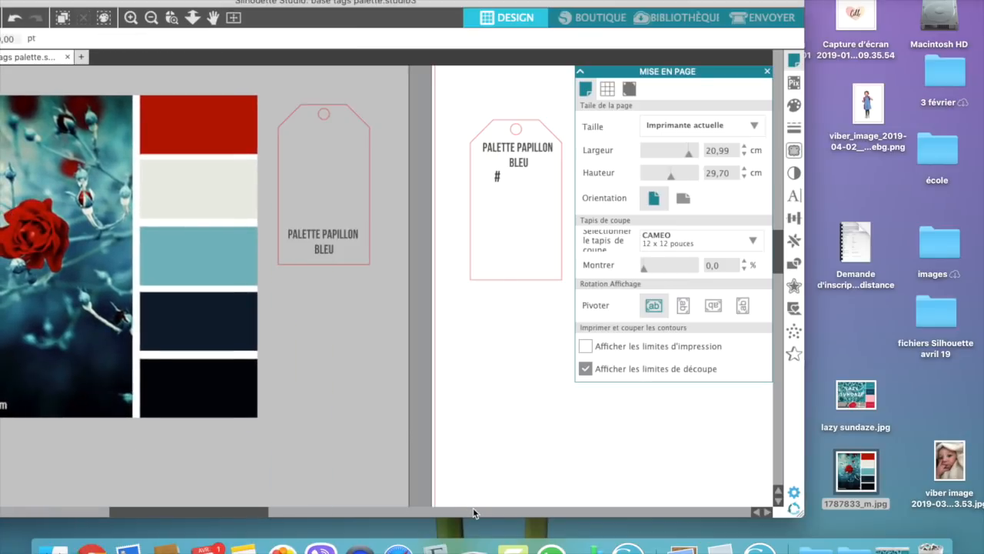
- Change the text of the tag on the page to "PALETTE HIVER BLEU-ROUGE", broken onto two lines after HIVER
{"action": "scroll", "coordinate": [373, 451], "scroll_direction": "right", "scroll_amount": 5}
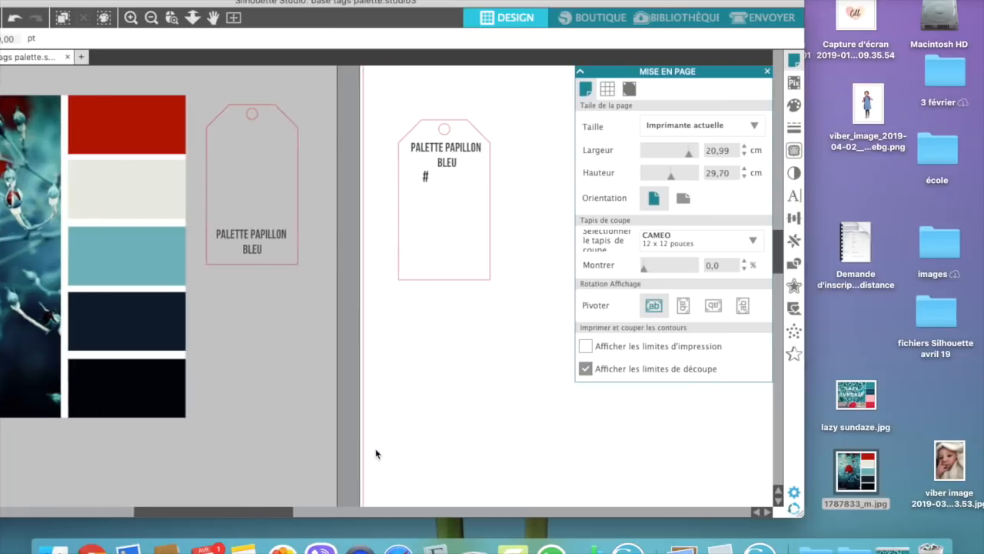
{"action": "scroll", "coordinate": [376, 454], "scroll_direction": "left", "scroll_amount": 1}
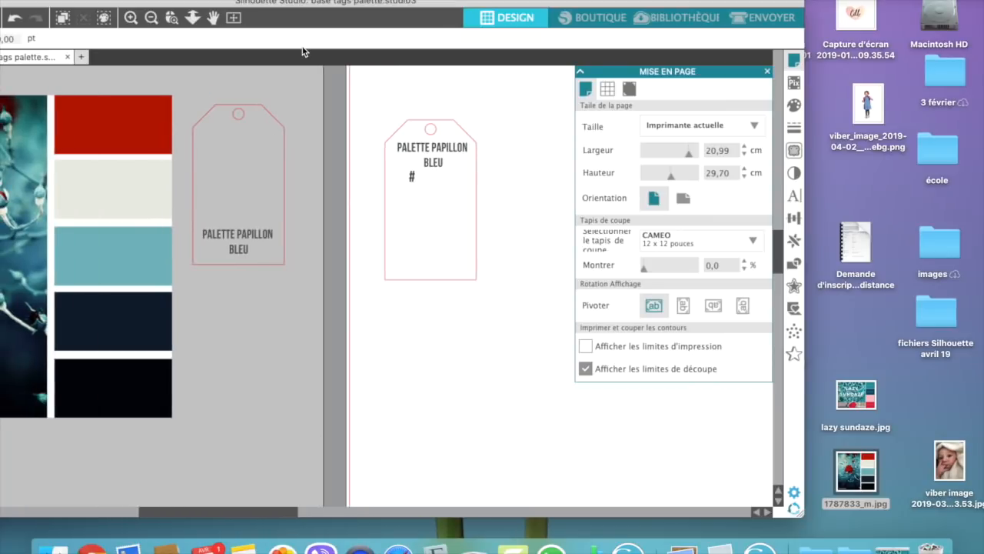
{"action": "double_click", "coordinate": [446, 152]}
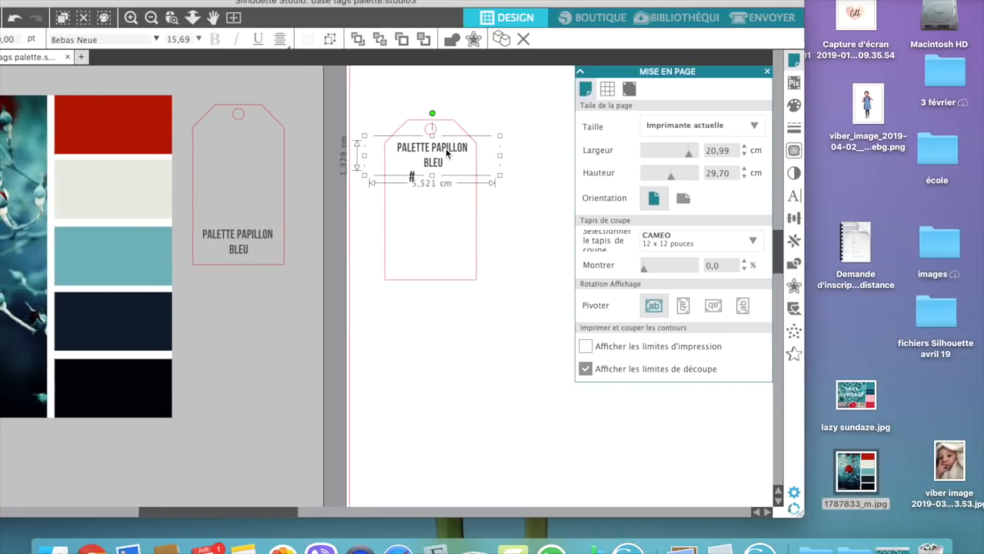
{"action": "double_click", "coordinate": [456, 150]}
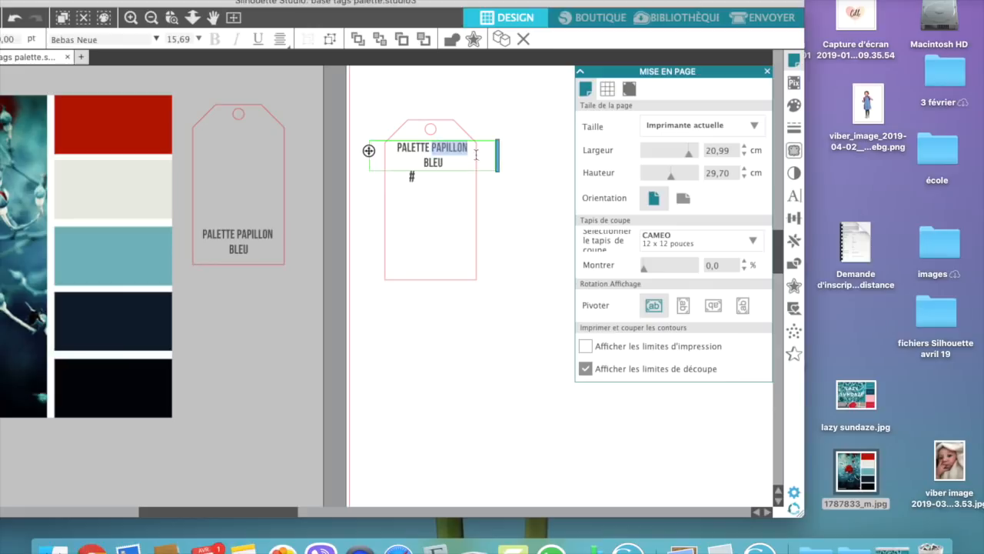
{"action": "left_click_drag", "start_coordinate": [462, 180], "coordinate": [448, 176]}
{"action": "type", "text": "HIV"}
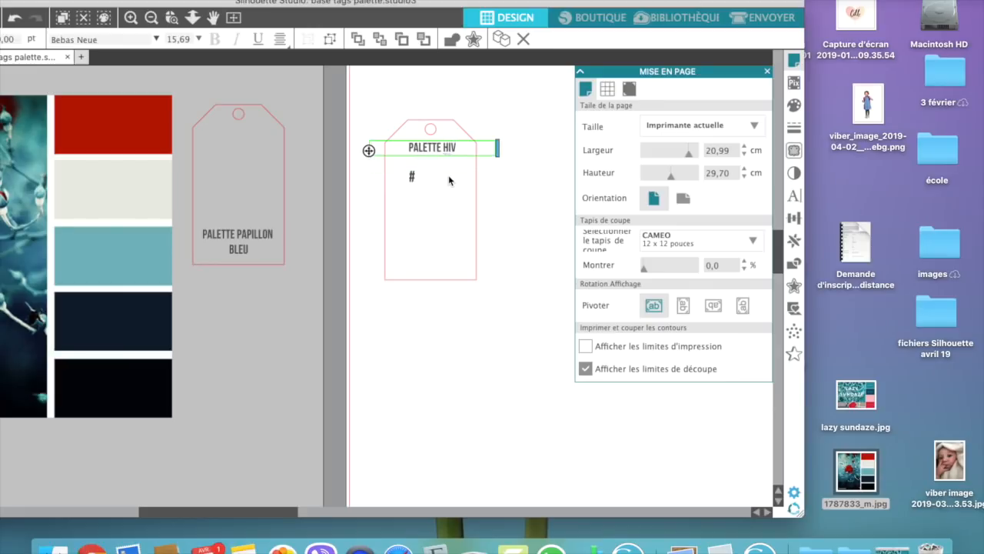
{"action": "type", "text": "ER B"}
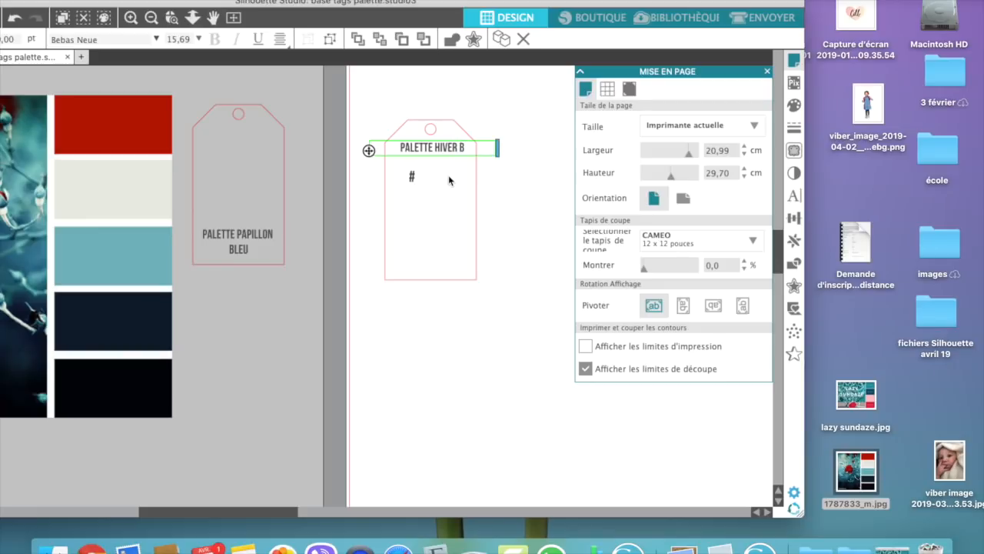
{"action": "type", "text": "LEU-ROUGE"}
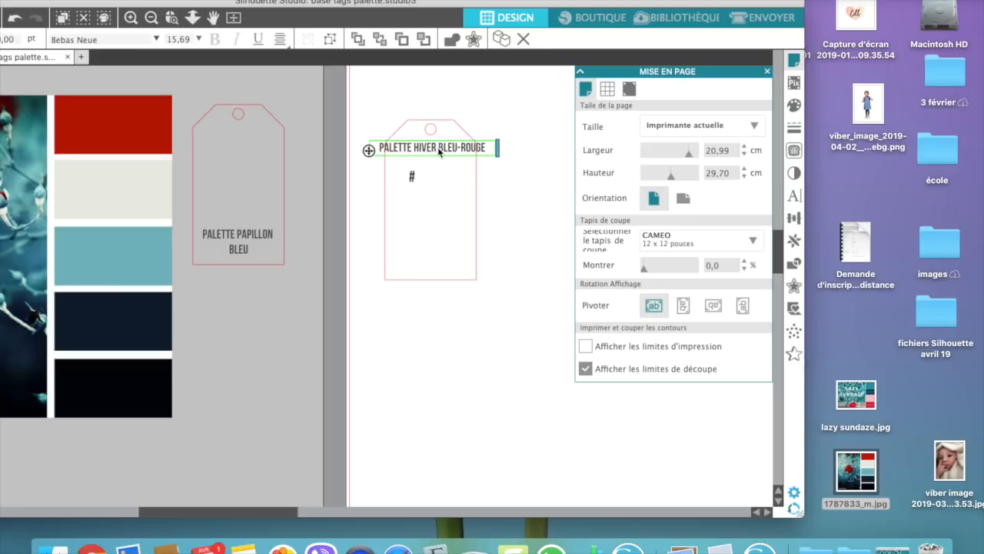
{"action": "left_click", "coordinate": [440, 151]}
{"action": "key", "text": "Return"}
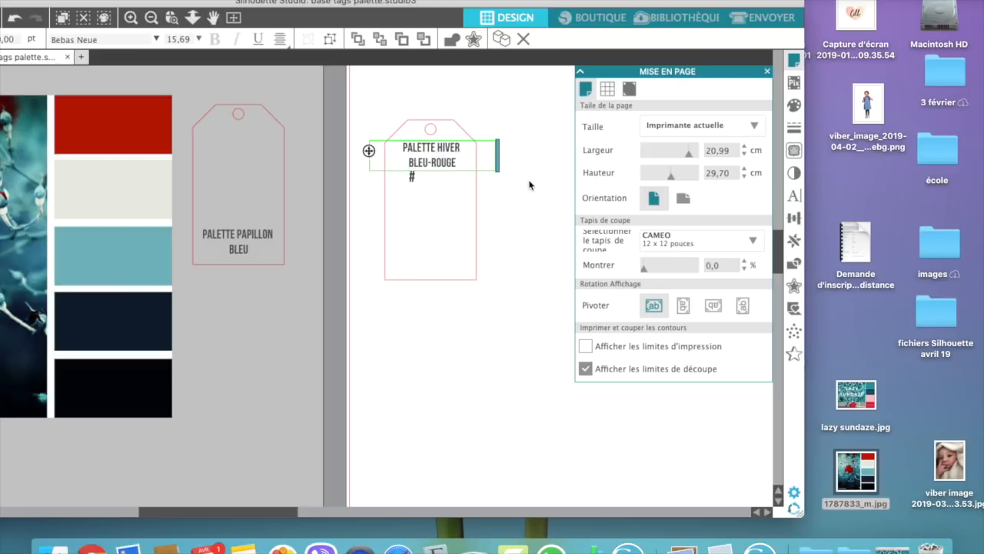
- Move the two-line title on the page's tag slightly up, between the hole and the # line
{"action": "left_click", "coordinate": [530, 144]}
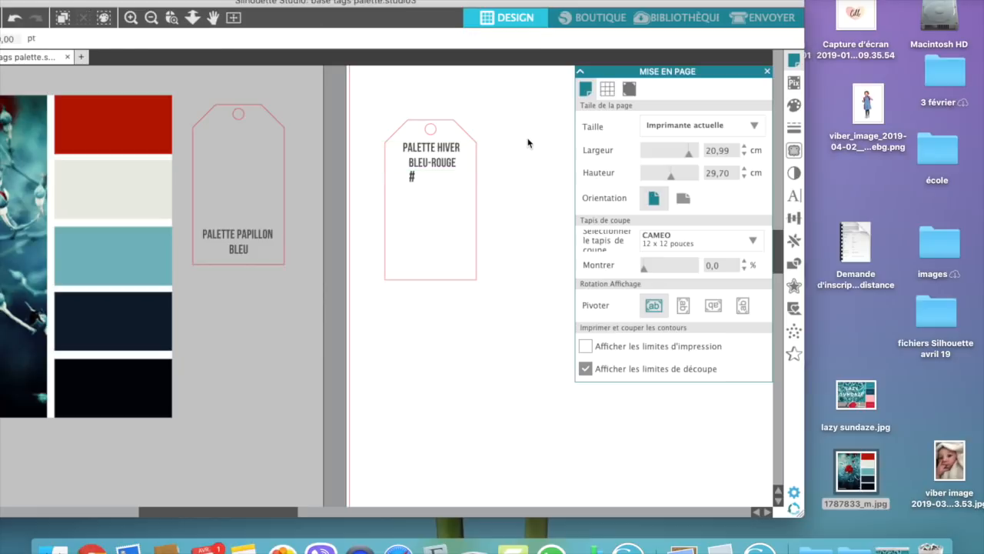
{"action": "left_click", "coordinate": [450, 153]}
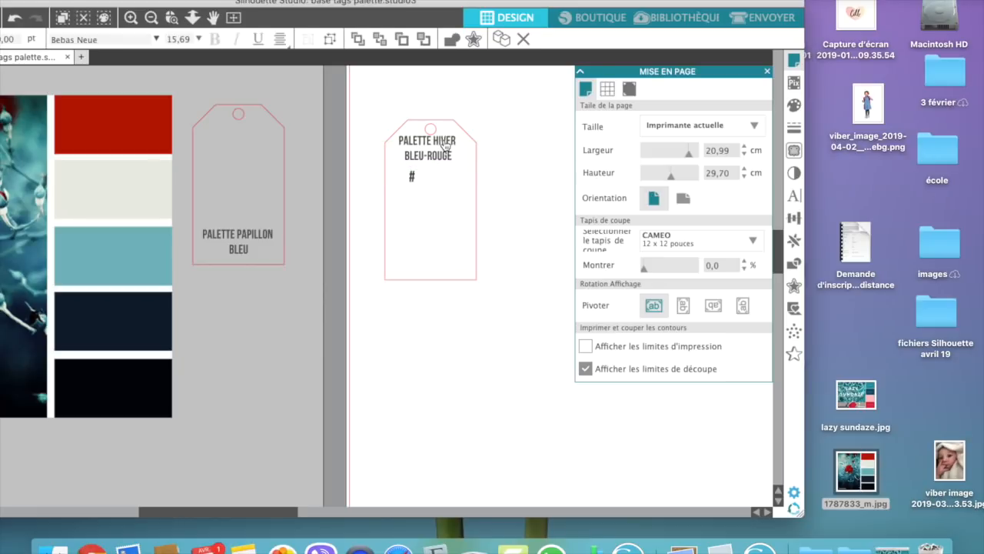
{"action": "left_click_drag", "start_coordinate": [447, 153], "coordinate": [447, 150]}
{"action": "left_click", "coordinate": [448, 149]}
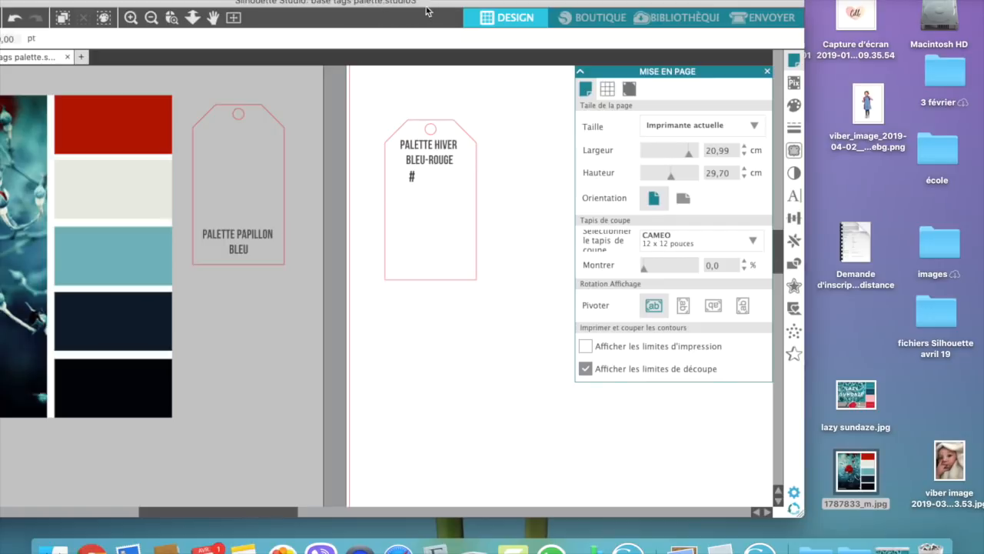
{"action": "left_click_drag", "start_coordinate": [434, 3], "coordinate": [642, 0]}
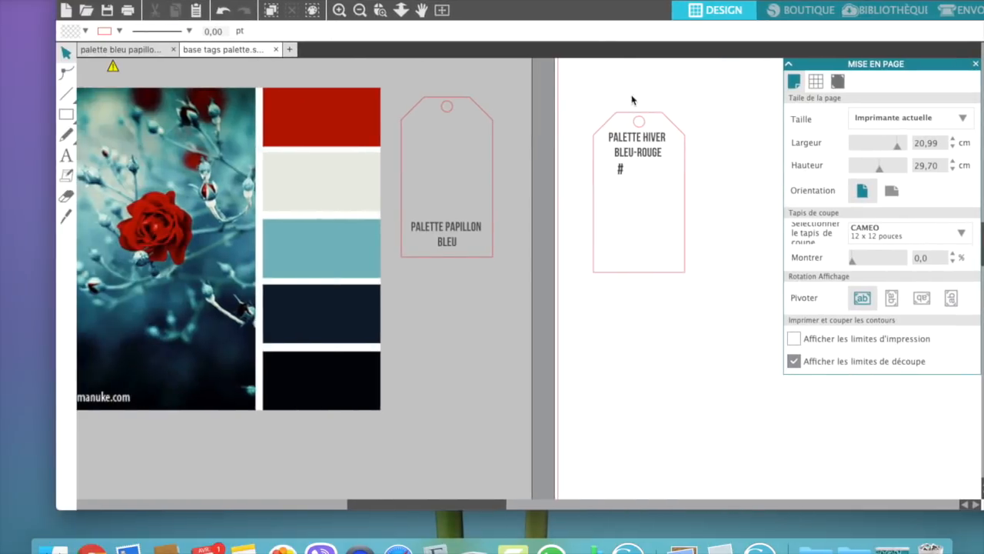
{"action": "left_click", "coordinate": [635, 139]}
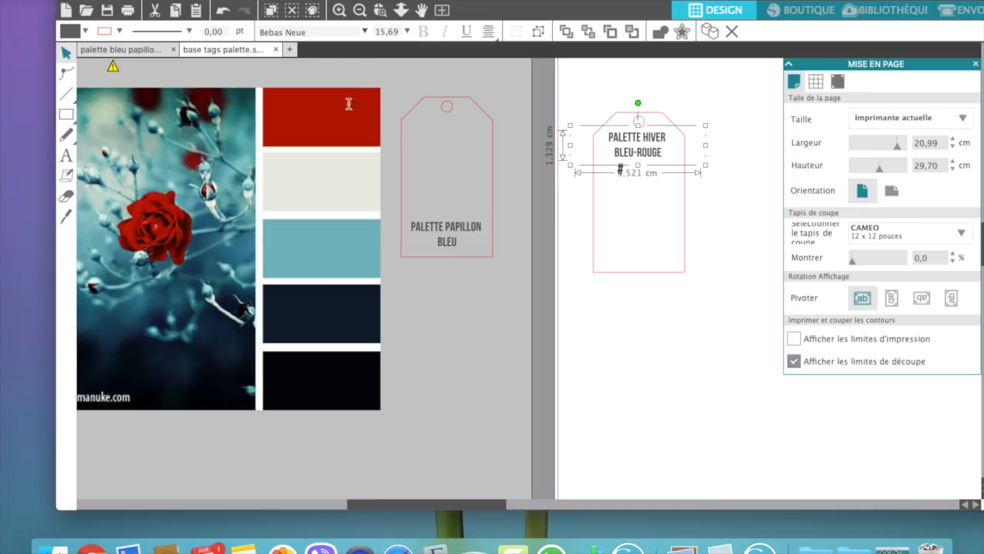
{"action": "left_click", "coordinate": [672, 377]}
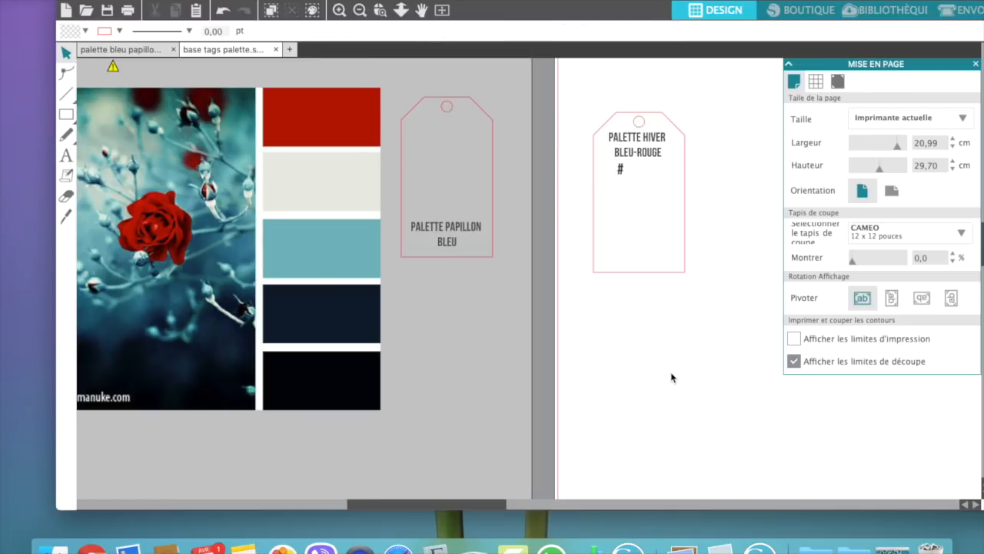
{"action": "left_click", "coordinate": [645, 226]}
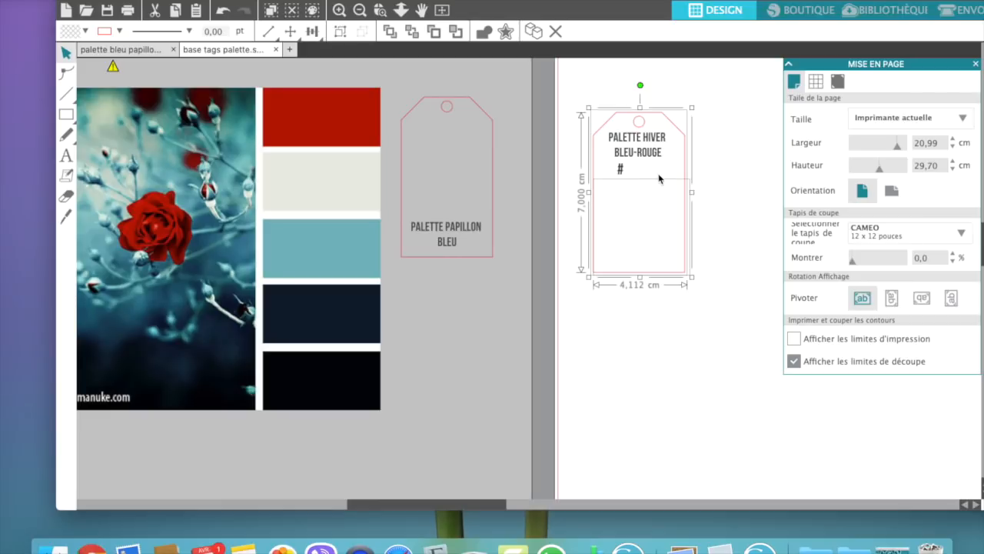
{"action": "left_click", "coordinate": [720, 162]}
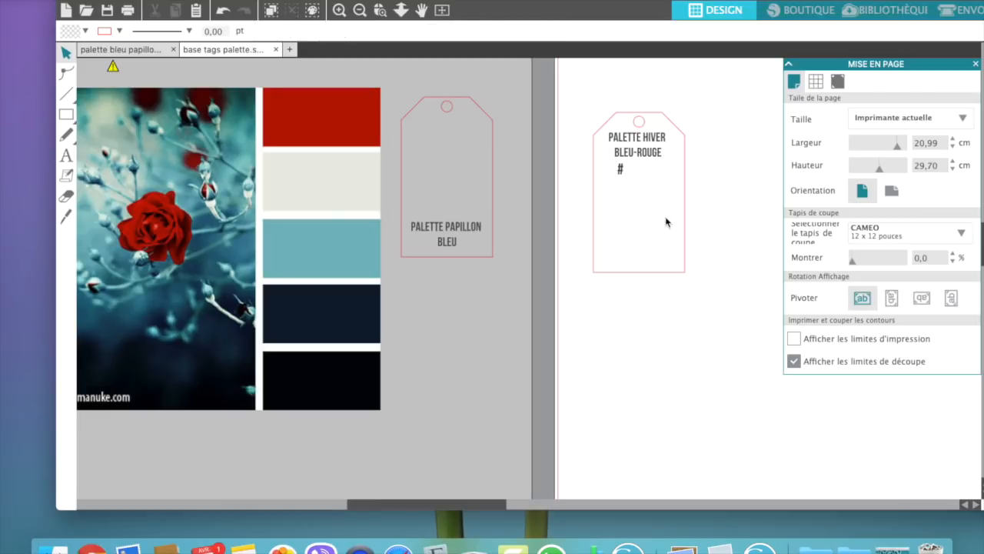
{"action": "left_click", "coordinate": [595, 202]}
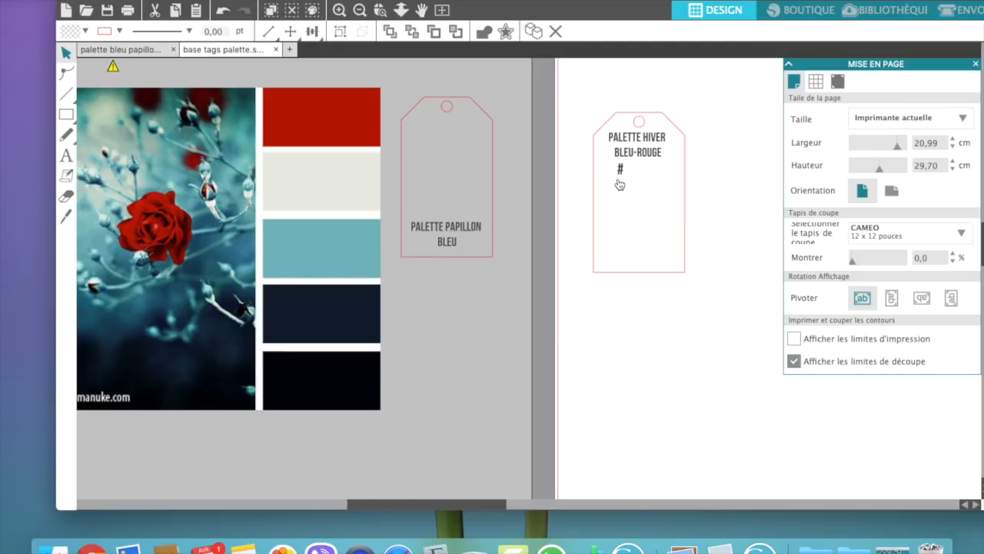
{"action": "left_click", "coordinate": [620, 183]}
{"action": "left_click", "coordinate": [643, 192]}
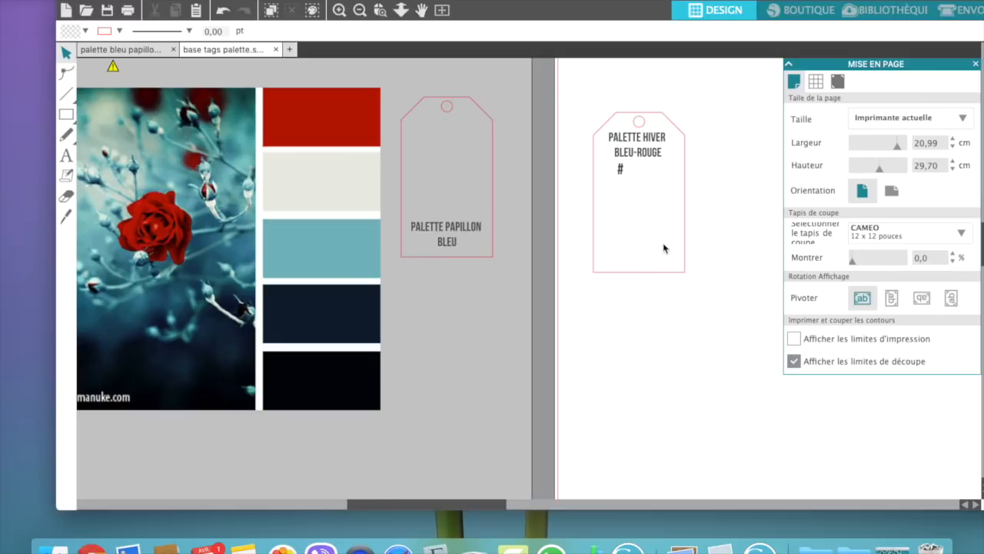
{"action": "left_click", "coordinate": [654, 271]}
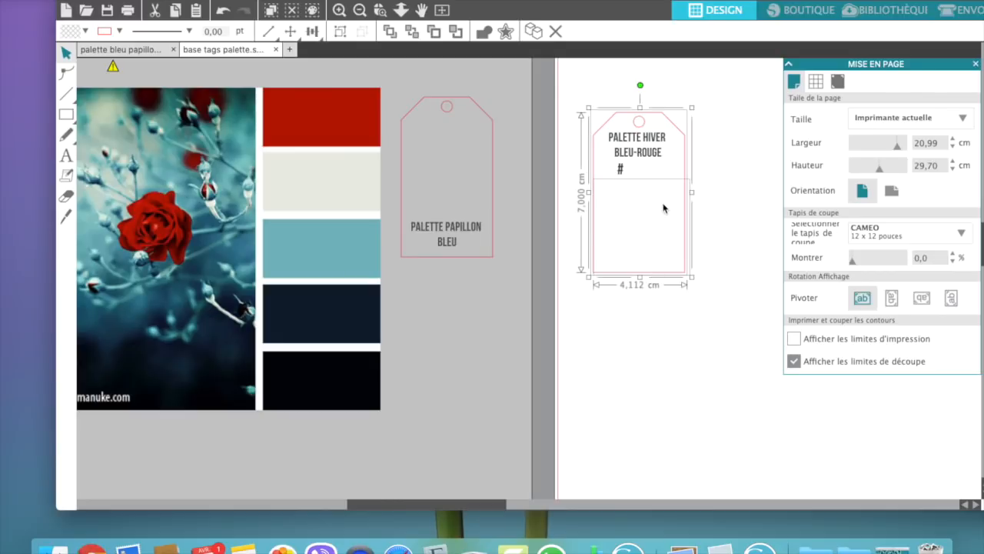
- Fill the square in the lower half of the tag with the red sampled from the winter palette image and close the page setup
{"action": "left_click", "coordinate": [667, 179]}
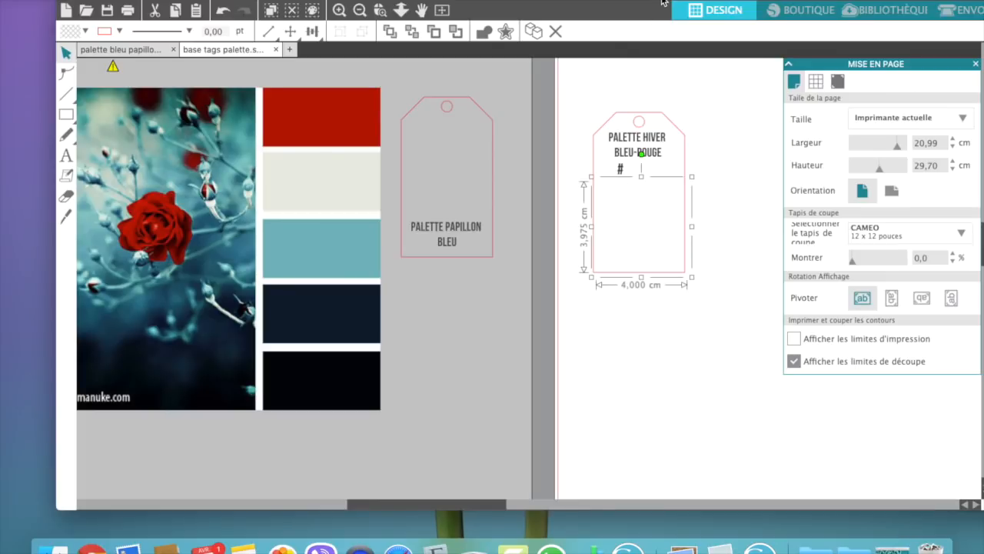
{"action": "left_click_drag", "start_coordinate": [663, 2], "coordinate": [606, 2]}
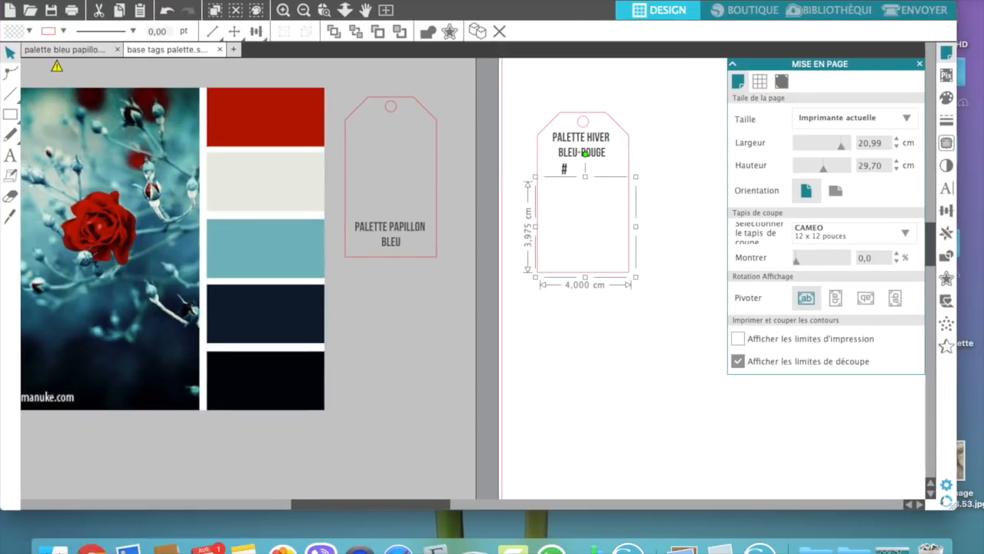
{"action": "left_click", "coordinate": [920, 65]}
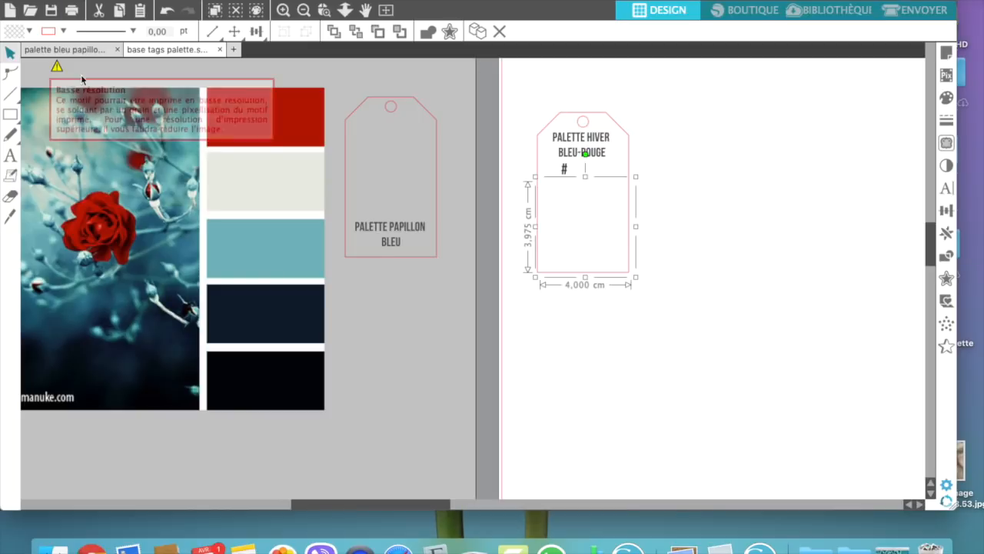
{"action": "left_click", "coordinate": [12, 32]}
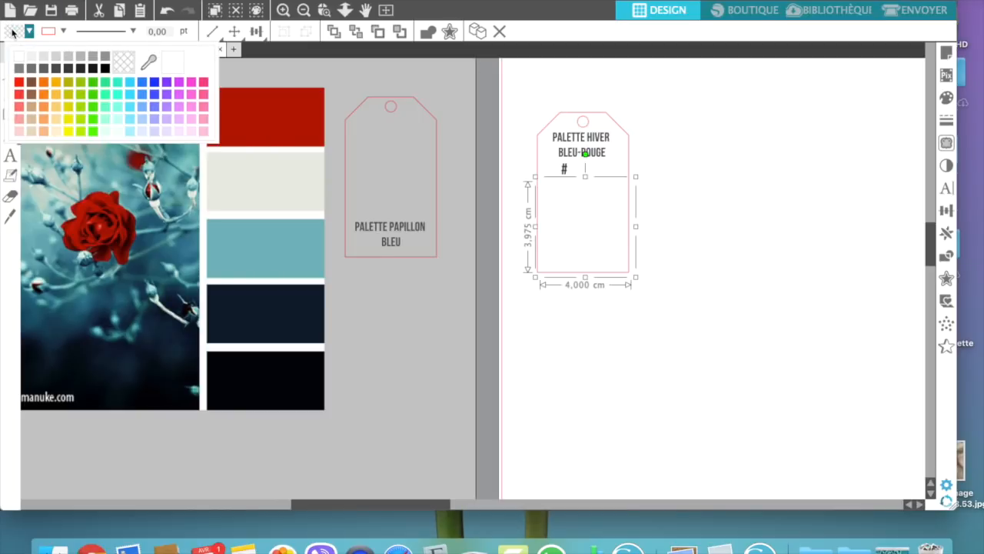
{"action": "left_click", "coordinate": [149, 62]}
{"action": "left_click", "coordinate": [281, 117]}
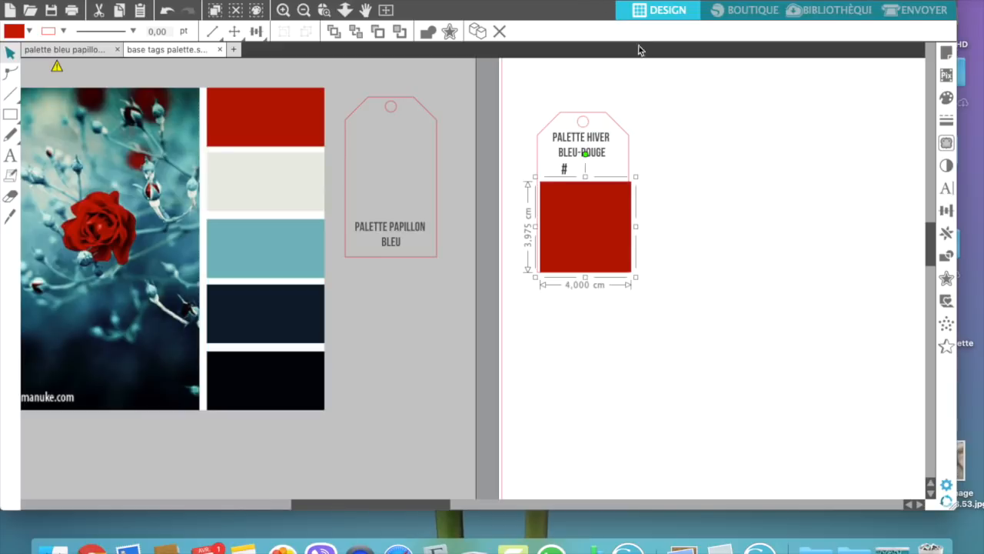
- Copy the red fill's hex code from the advanced fill options and paste it into the tag's # line to read #BC0203
{"action": "left_click", "coordinate": [947, 97]}
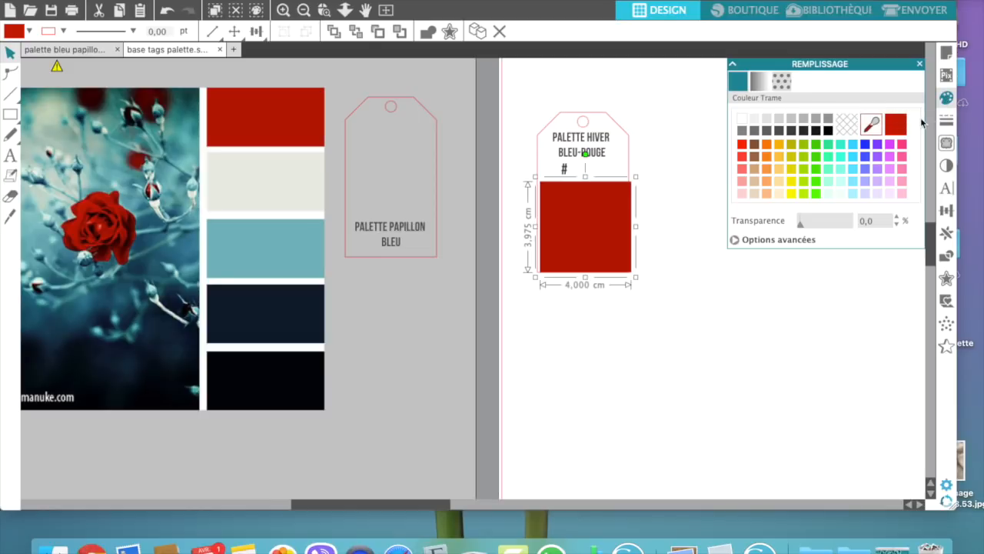
{"action": "left_click", "coordinate": [735, 245]}
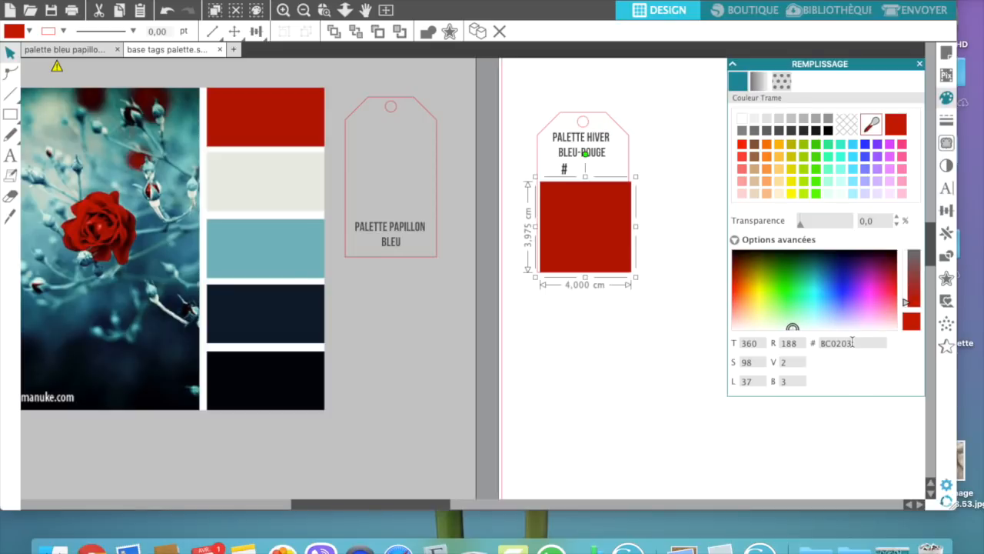
{"action": "left_click_drag", "start_coordinate": [852, 343], "coordinate": [815, 344]}
{"action": "left_click", "coordinate": [565, 171]}
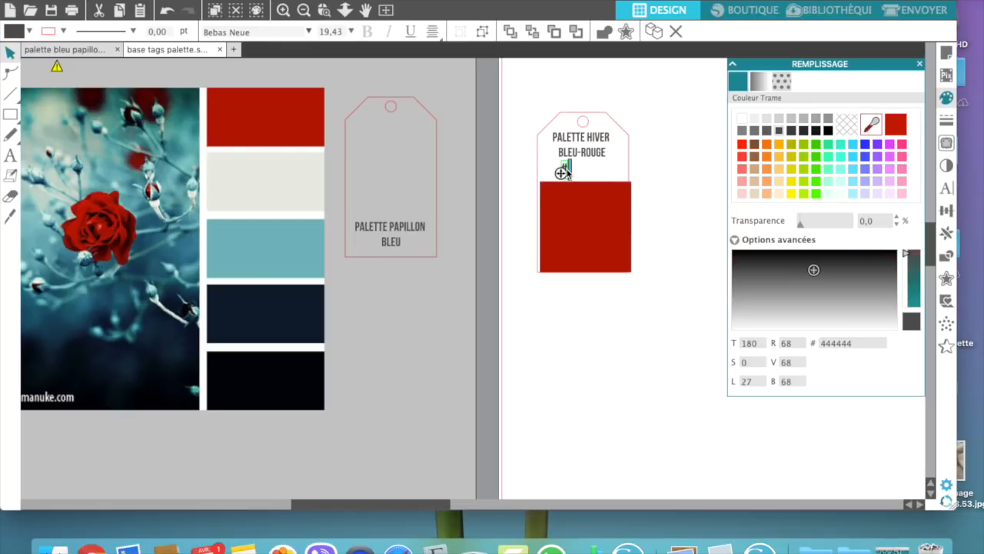
{"action": "key", "text": "super+v"}
{"action": "left_click", "coordinate": [665, 159]}
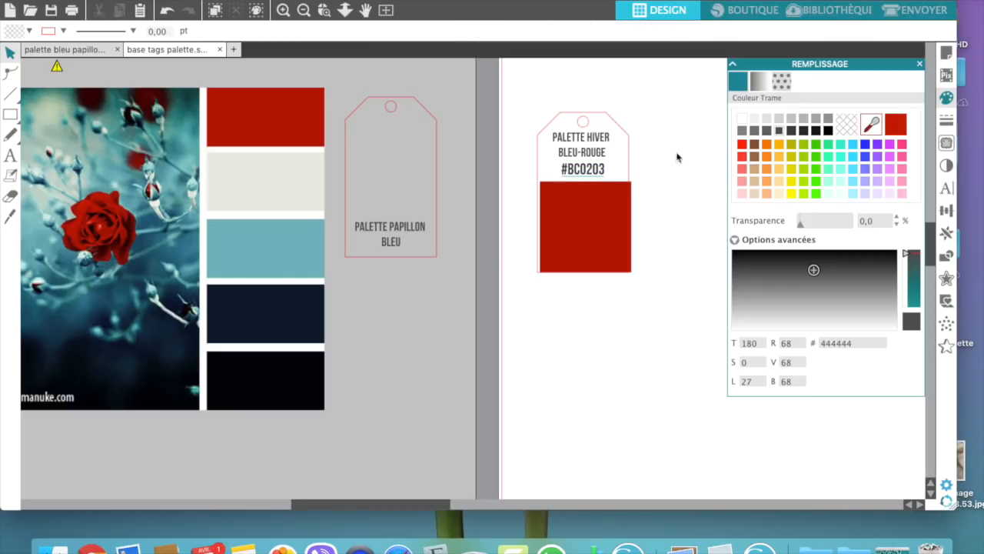
- Duplicate the complete red tag and place the copy directly below the original on the page
{"action": "left_click_drag", "start_coordinate": [529, 114], "coordinate": [644, 290]}
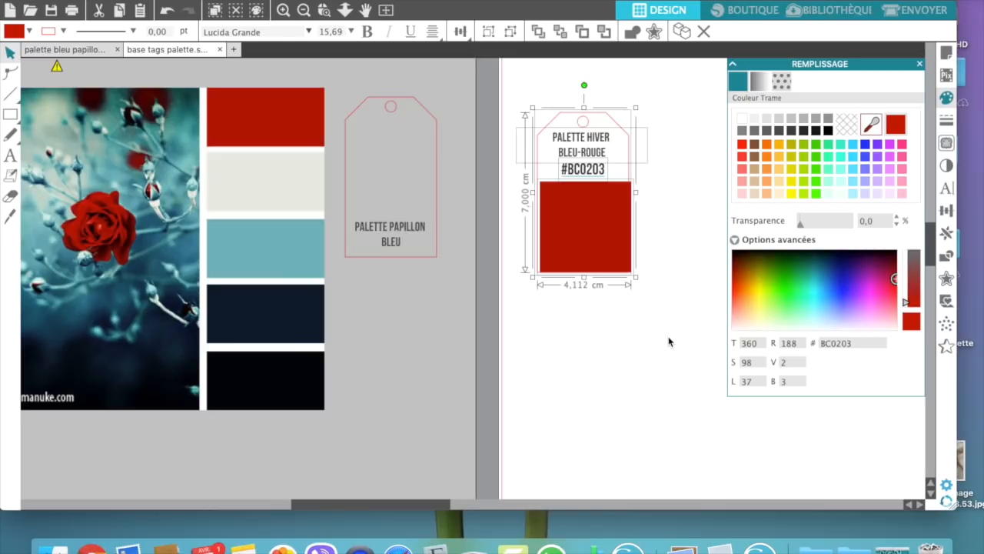
{"action": "key", "text": "super+v"}
{"action": "left_click_drag", "start_coordinate": [647, 154], "coordinate": [624, 310]}
{"action": "left_click", "coordinate": [663, 339]}
- Fill the square of the lower tag with the off-white sampled from the palette image
{"action": "left_click", "coordinate": [608, 400]}
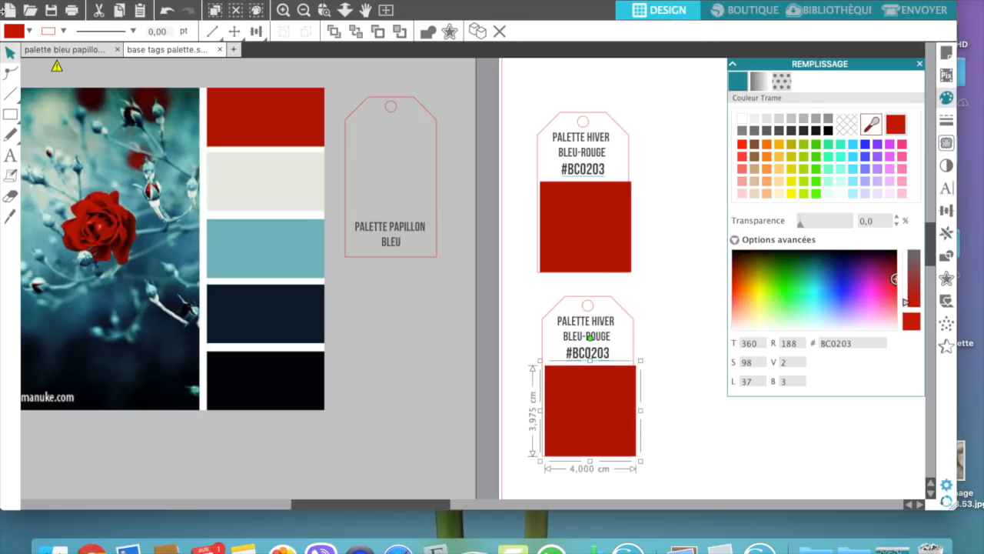
{"action": "left_click", "coordinate": [28, 31]}
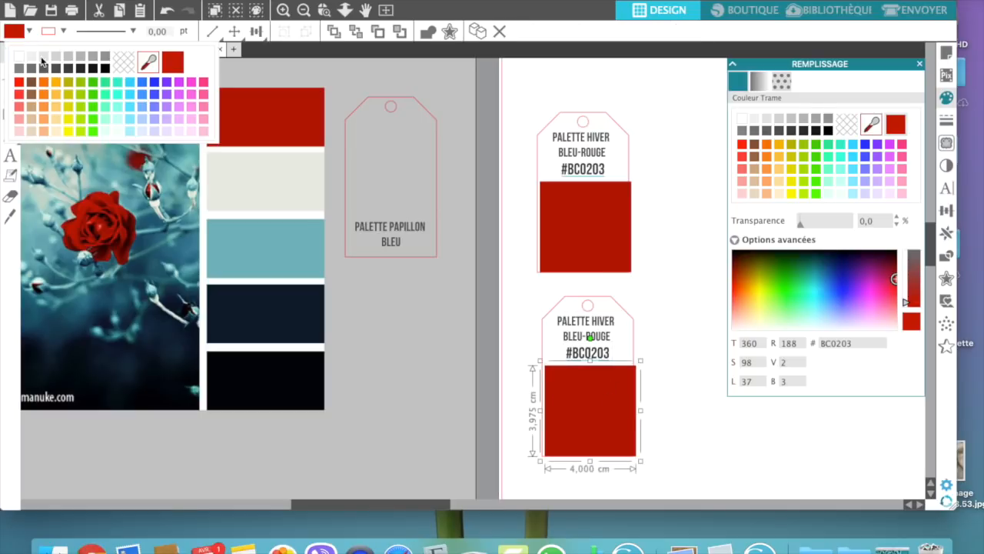
{"action": "left_click", "coordinate": [155, 66]}
{"action": "left_click", "coordinate": [261, 192]}
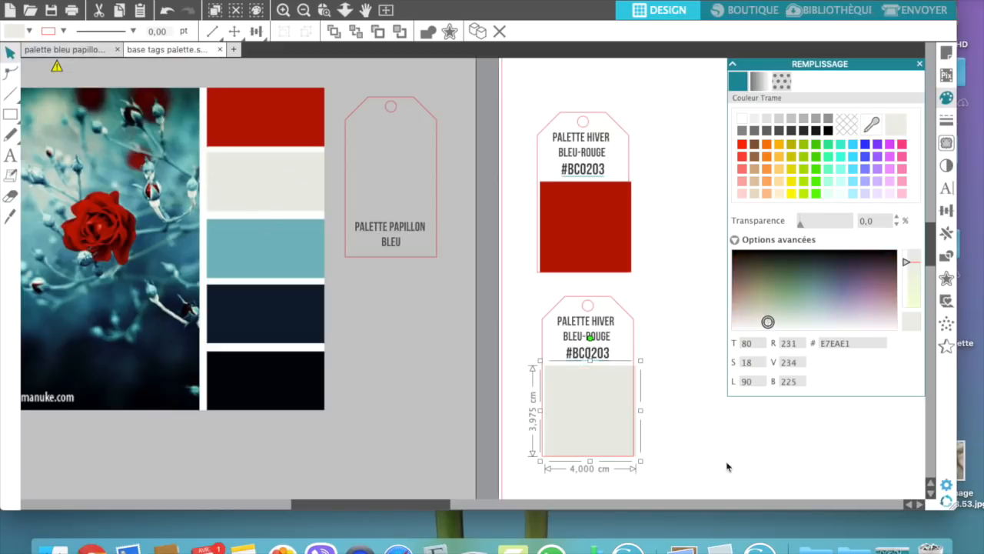
- Replace the hex code on the lower tag with the off-white fill's code so it reads #E7EAE1
{"action": "left_click_drag", "start_coordinate": [853, 343], "coordinate": [819, 343]}
{"action": "key", "text": "super+c"}
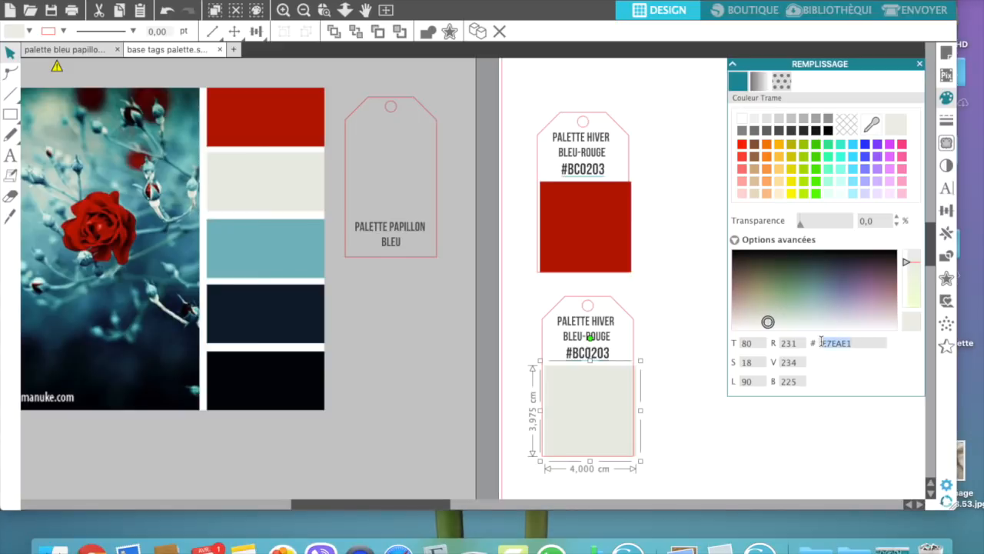
{"action": "double_click", "coordinate": [607, 353]}
{"action": "left_click_drag", "start_coordinate": [609, 353], "coordinate": [576, 358]}
{"action": "key", "text": "super+v"}
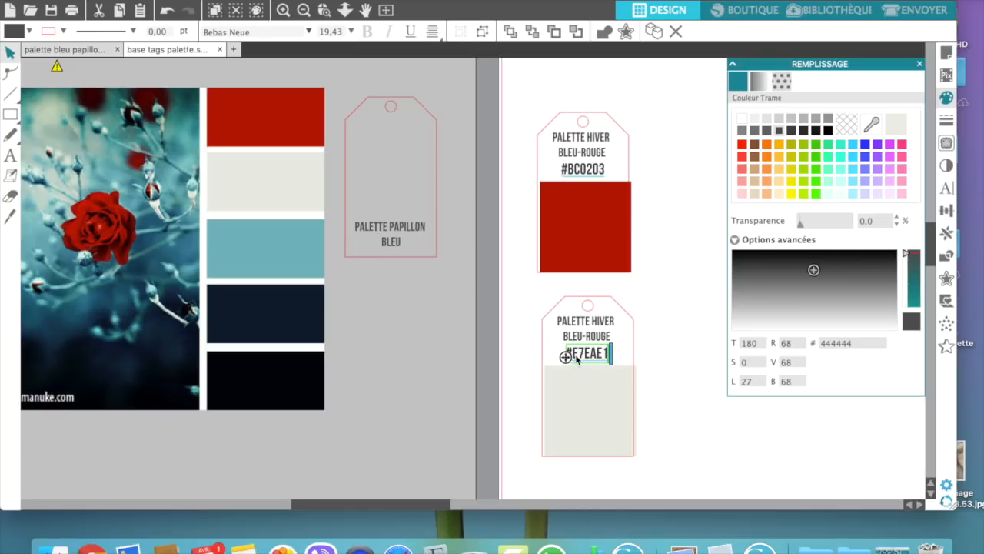
{"action": "left_click", "coordinate": [686, 395]}
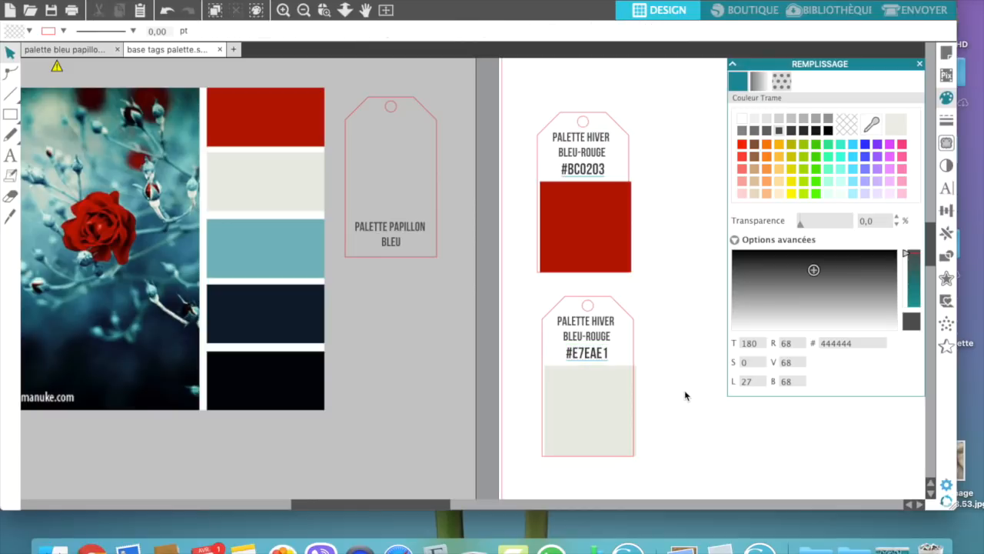
- Duplicate the red tag twice, placing one copy beside the original and the other beside the off-white tag
{"action": "scroll", "coordinate": [685, 395], "scroll_direction": "right", "scroll_amount": 4}
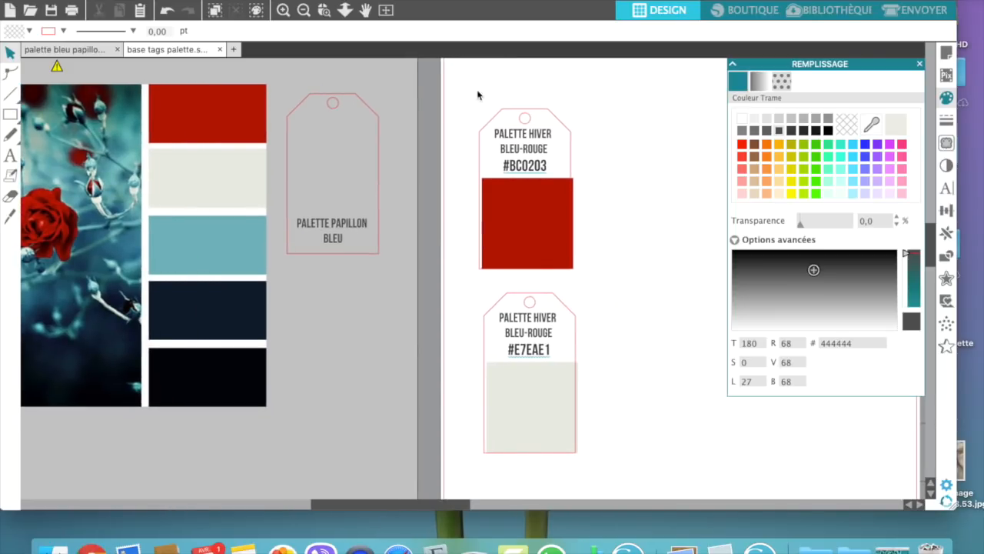
{"action": "left_click_drag", "start_coordinate": [462, 108], "coordinate": [598, 281]}
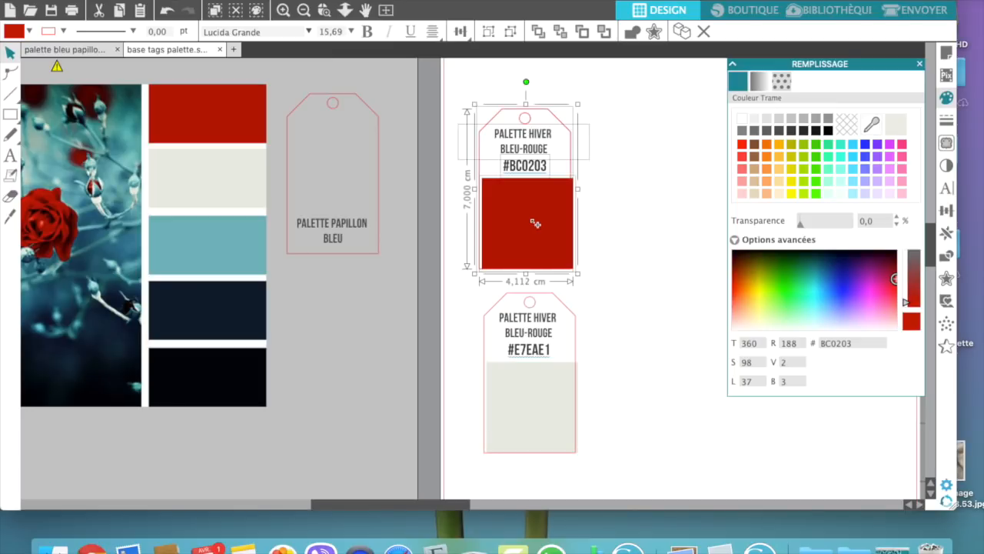
{"action": "left_click_drag", "start_coordinate": [535, 223], "coordinate": [655, 221]}
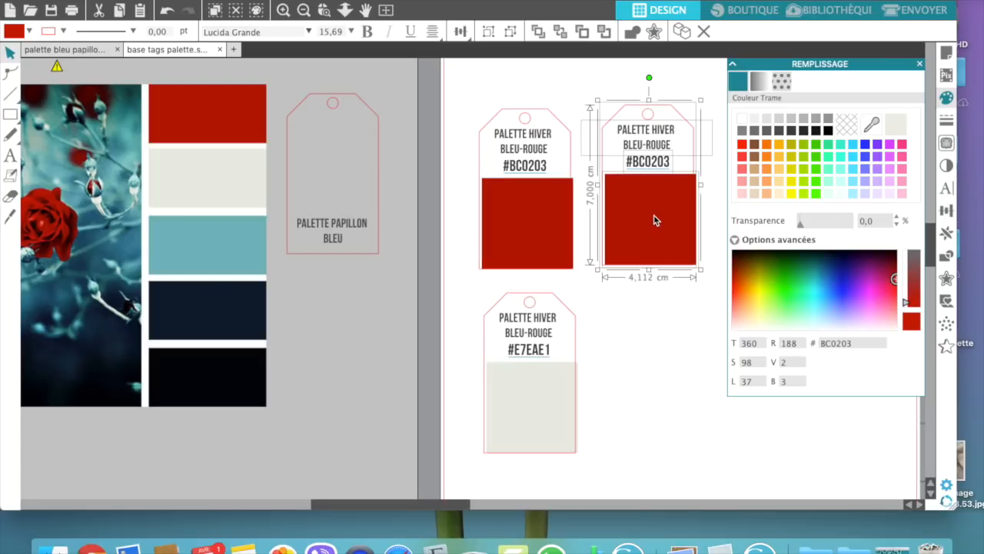
{"action": "left_click_drag", "start_coordinate": [659, 220], "coordinate": [659, 410]}
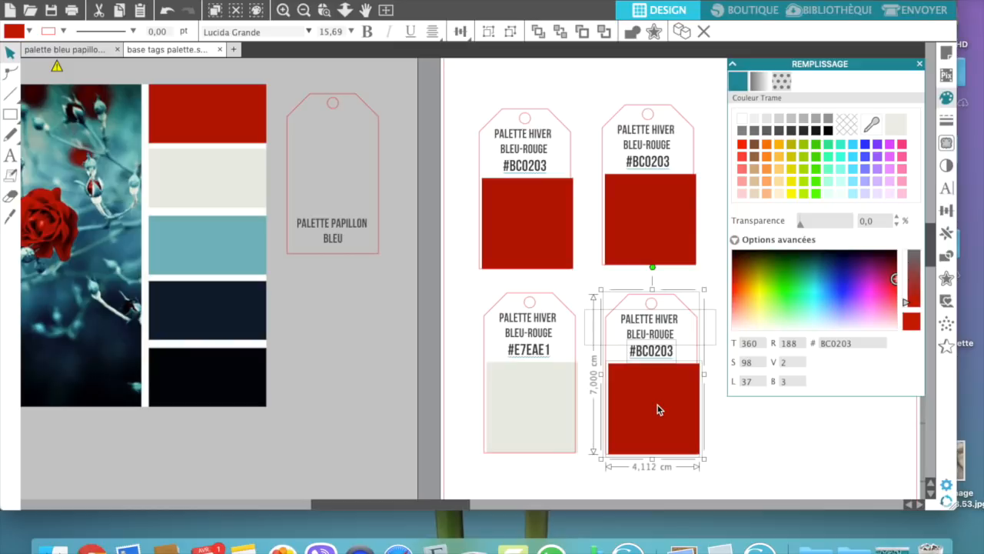
- Fill the square of the upper red tag copy with the teal sampled from the palette image and copy its hex code 72B7BC
{"action": "left_click", "coordinate": [646, 228]}
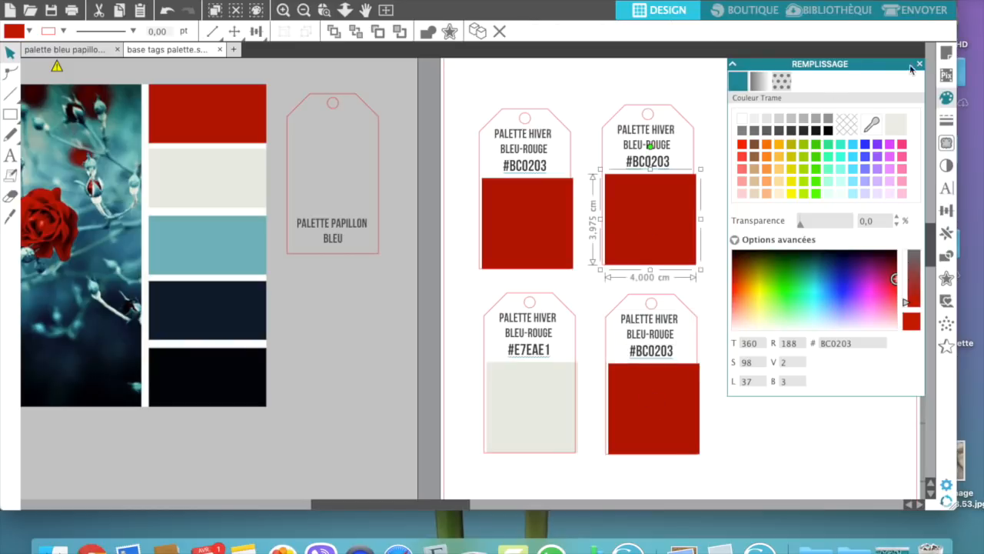
{"action": "left_click", "coordinate": [877, 123]}
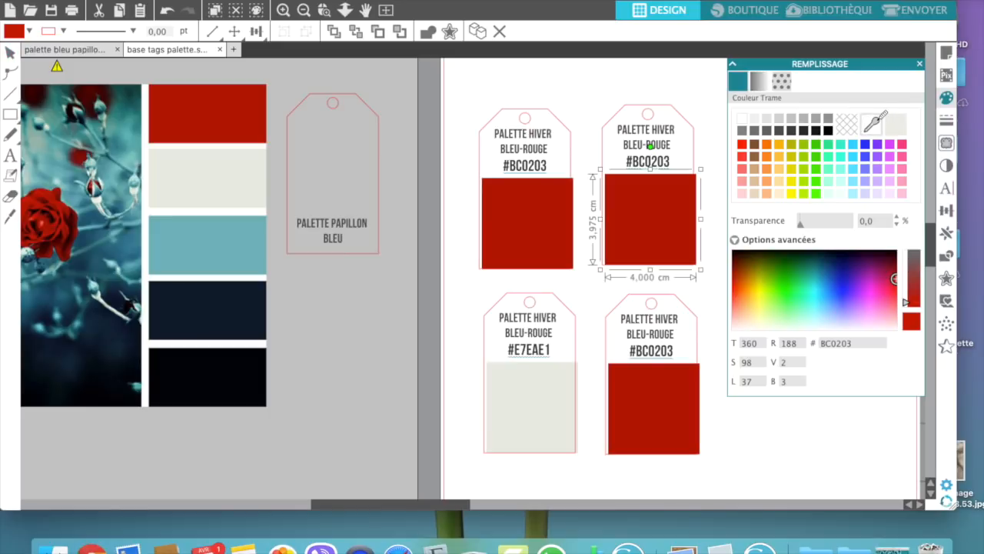
{"action": "left_click", "coordinate": [235, 251]}
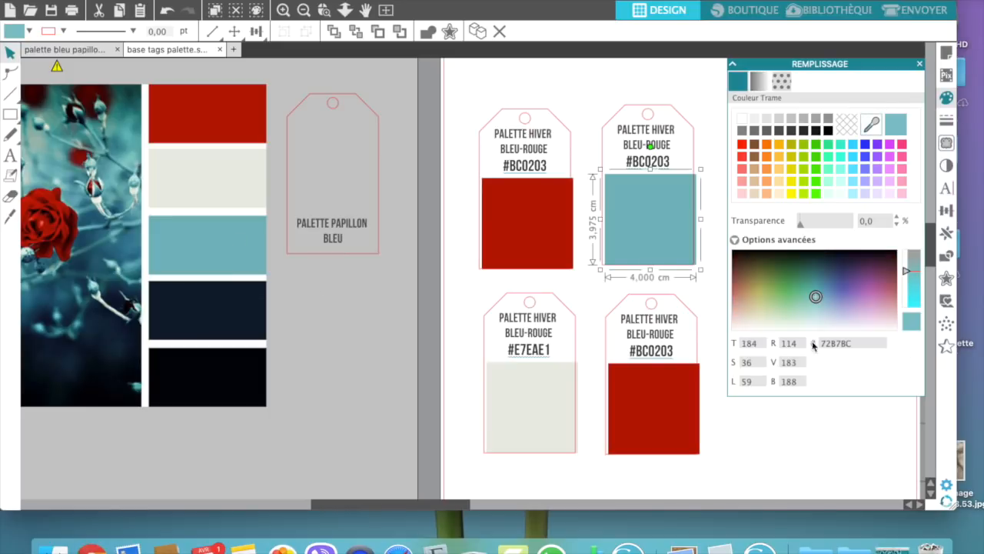
{"action": "left_click_drag", "start_coordinate": [854, 346], "coordinate": [819, 345]}
{"action": "key", "text": "super+c"}
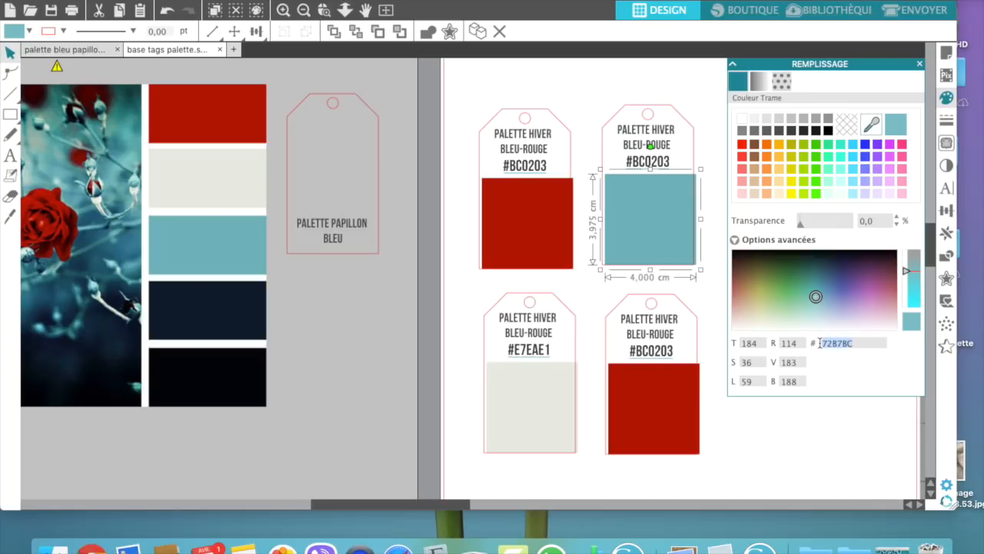
- Replace the hex code on the teal tag with the copied code so it reads #72B7BC
{"action": "double_click", "coordinate": [667, 165]}
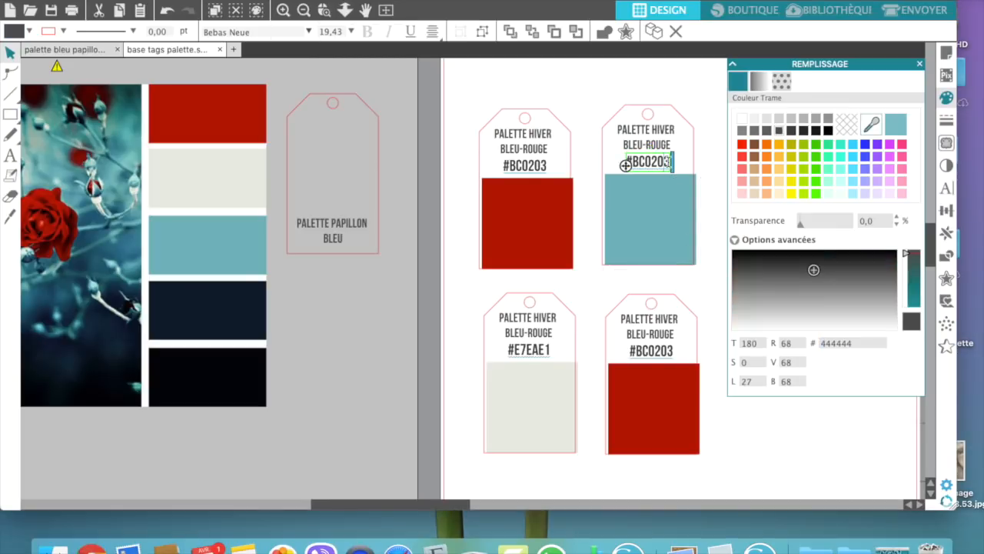
{"action": "left_click_drag", "start_coordinate": [671, 161], "coordinate": [634, 163]}
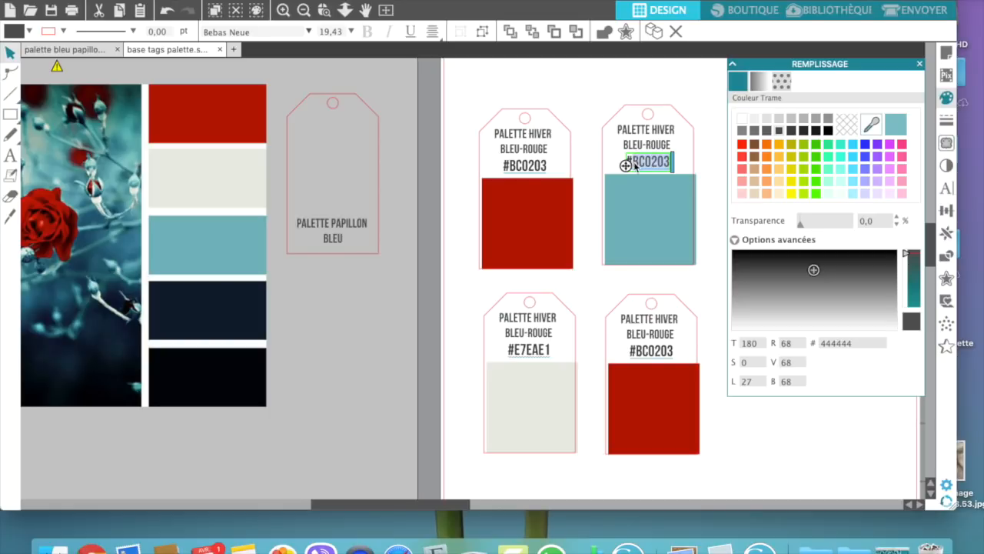
{"action": "key", "text": "super+v"}
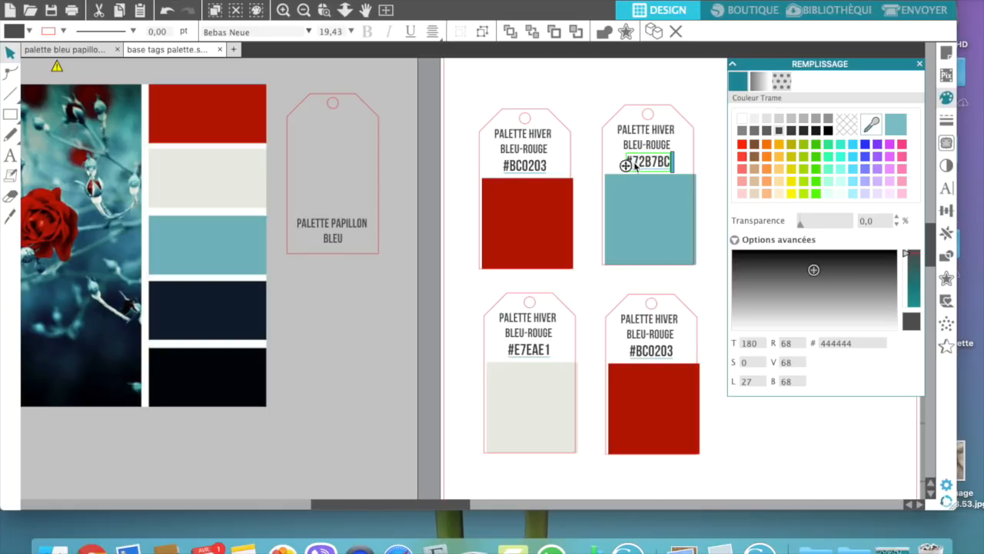
- Fill the square of the remaining red tag copy, beside the off-white tag, with the navy sampled from the palette image
{"action": "left_click", "coordinate": [650, 414]}
{"action": "left_click", "coordinate": [871, 129]}
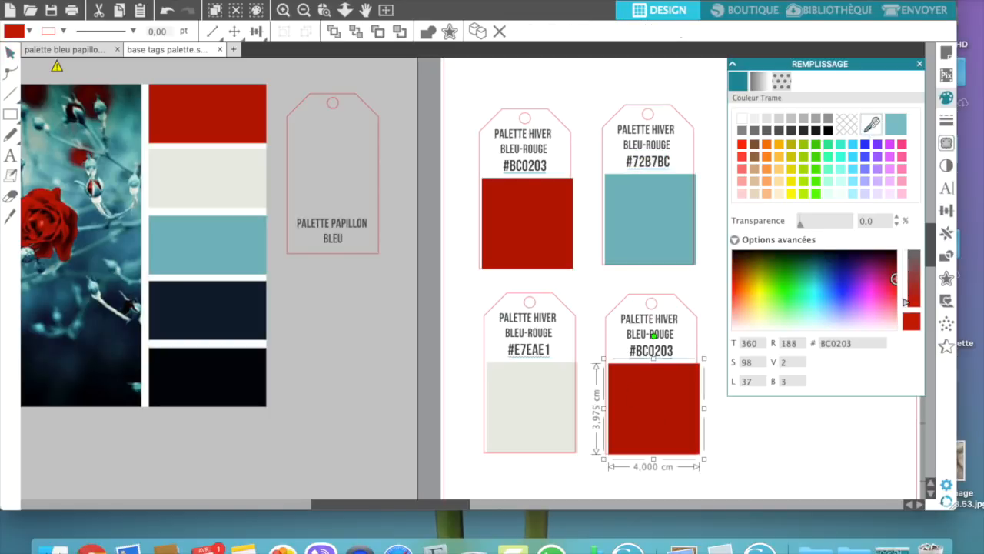
{"action": "left_click", "coordinate": [183, 315]}
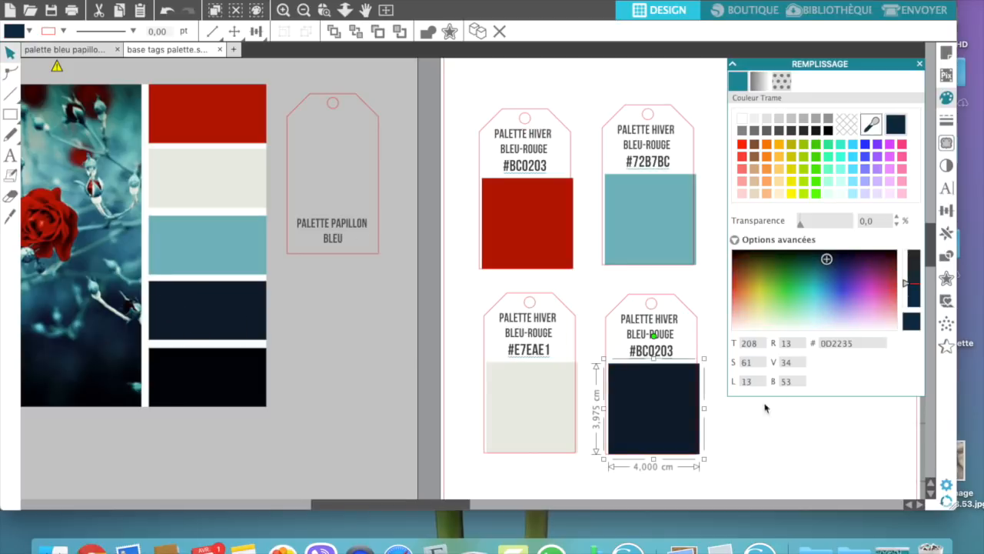
- Replace the hex code on the navy tag with its fill's code so it reads #0D2235
{"action": "double_click", "coordinate": [675, 353]}
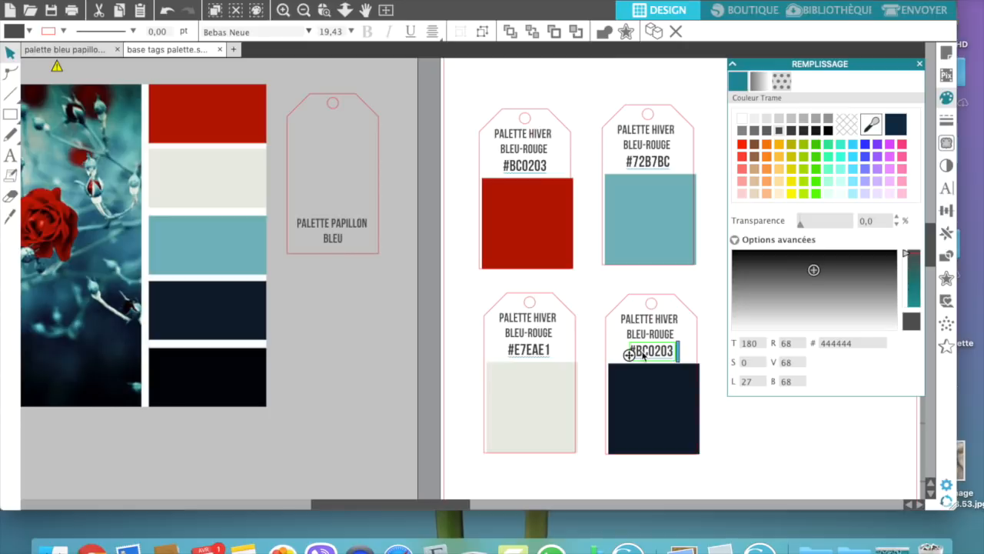
{"action": "left_click", "coordinate": [666, 419]}
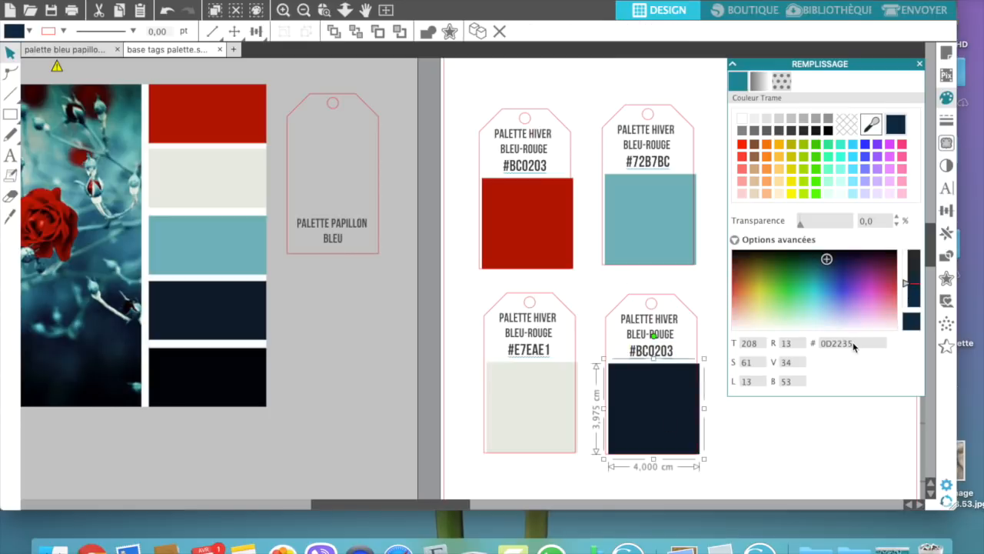
{"action": "left_click_drag", "start_coordinate": [855, 343], "coordinate": [820, 343]}
{"action": "key", "text": "super+c"}
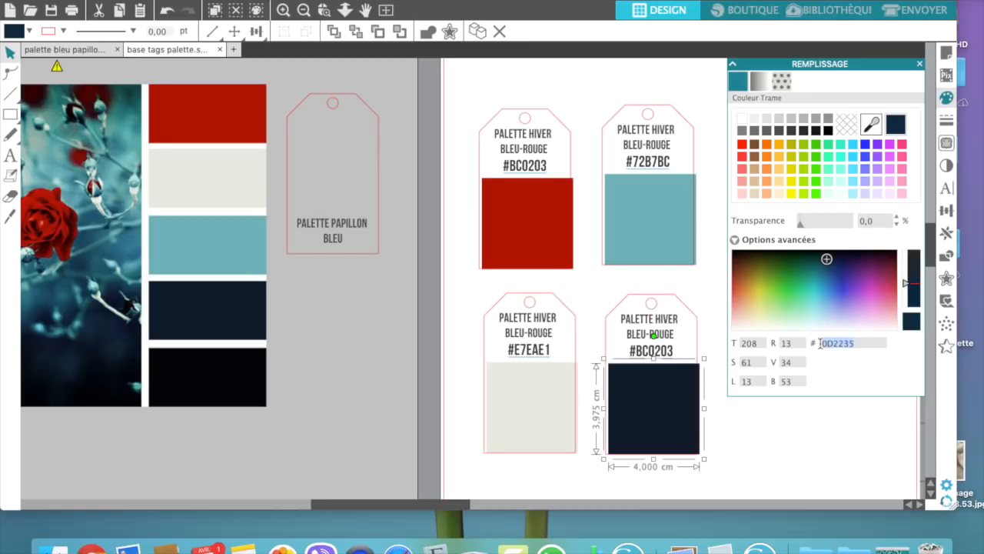
{"action": "double_click", "coordinate": [671, 351]}
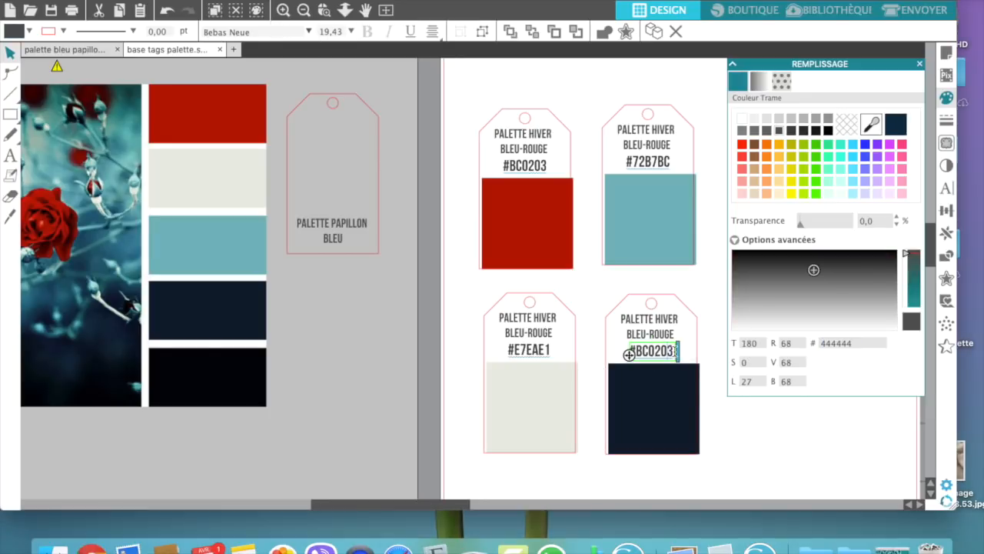
{"action": "left_click_drag", "start_coordinate": [677, 350], "coordinate": [637, 354]}
{"action": "key", "text": "BackSpace"}
{"action": "key", "text": "super+v"}
- Duplicate the off-white tag and move the copy straight down until it sits just below the original
{"action": "scroll", "coordinate": [638, 354], "scroll_direction": "down", "scroll_amount": 5}
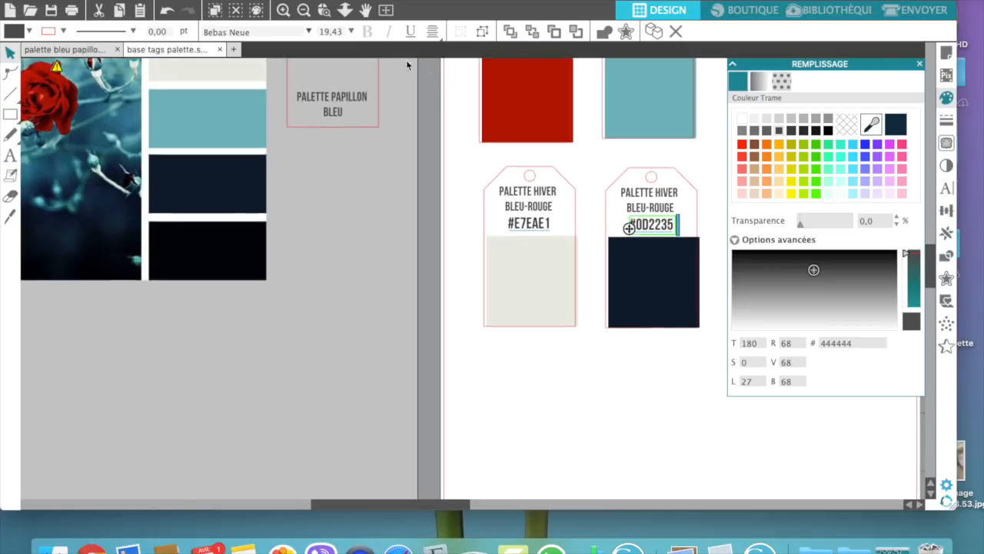
{"action": "left_click_drag", "start_coordinate": [463, 187], "coordinate": [572, 379]}
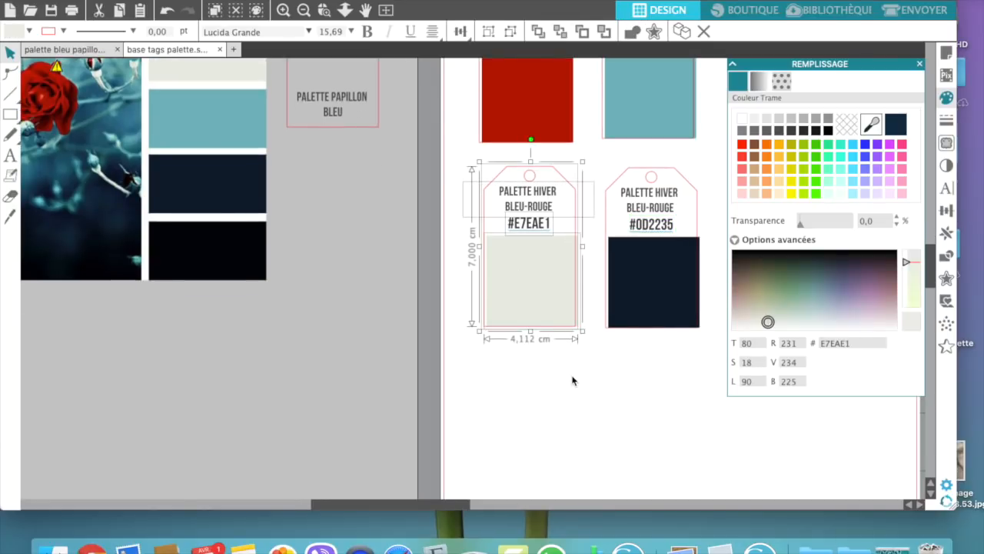
{"action": "key", "text": "super+d"}
{"action": "key", "text": "Down"}
{"action": "key", "text": "Down"}
{"action": "key", "text": "Down"}
{"action": "key", "text": "Down"}
{"action": "key", "text": "Down"}
{"action": "key", "text": "Down"}
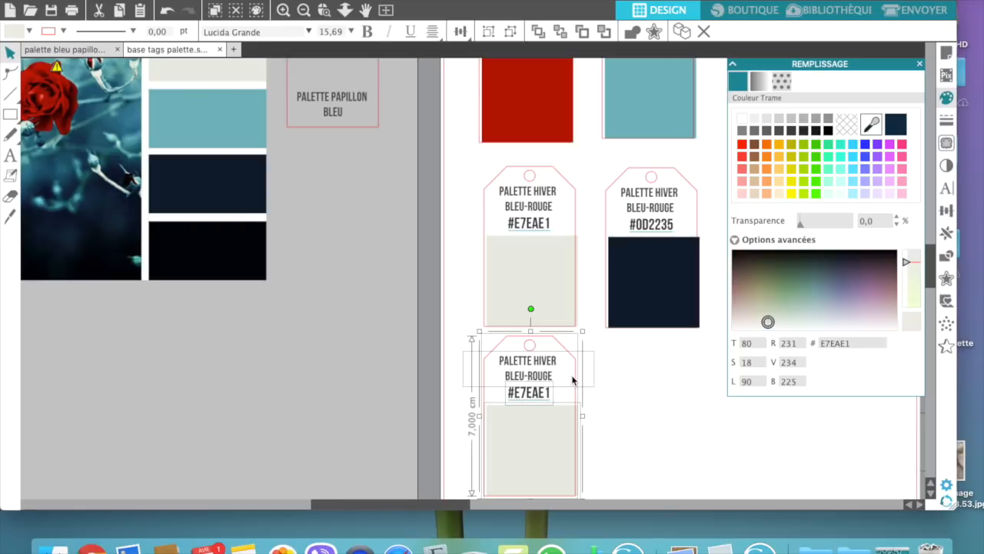
{"action": "scroll", "coordinate": [646, 474], "scroll_direction": "down", "scroll_amount": 2}
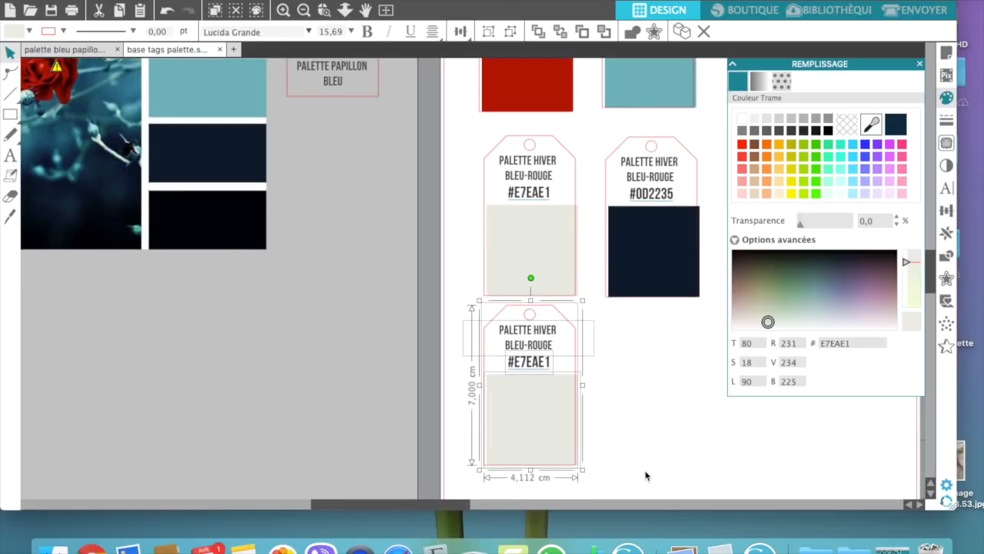
{"action": "left_click", "coordinate": [636, 408]}
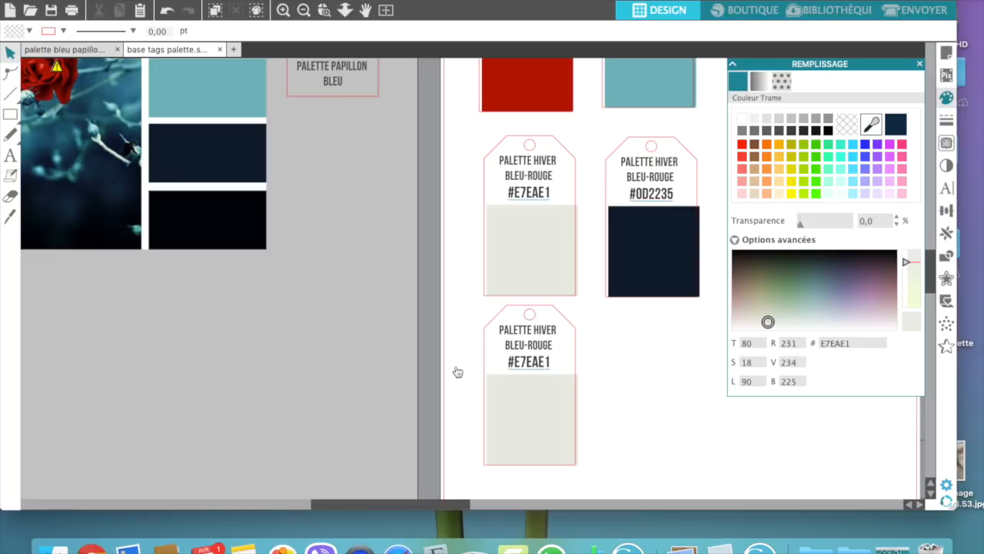
- Fill the square of the new off-white tag copy with the near-black sampled from the palette image
{"action": "left_click", "coordinate": [530, 434]}
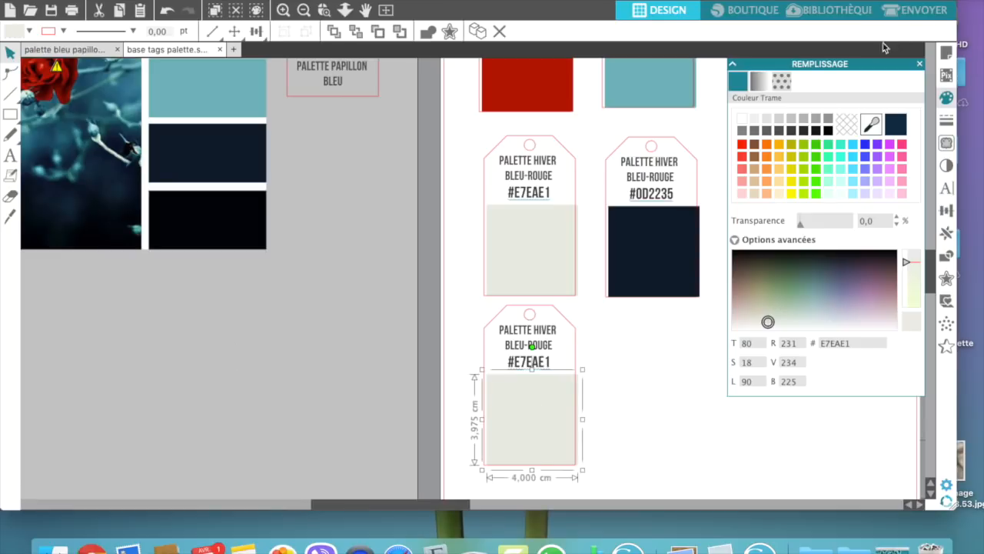
{"action": "left_click", "coordinate": [870, 125]}
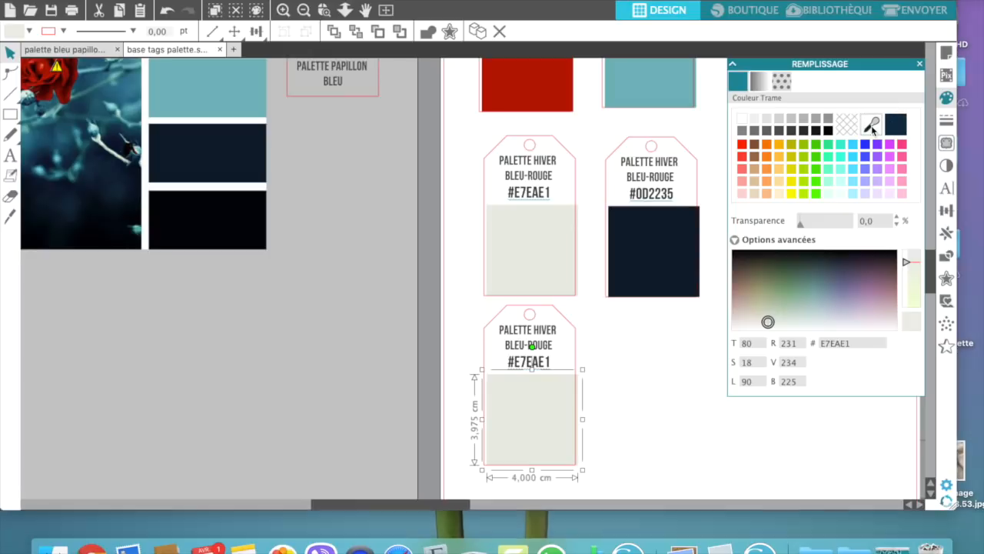
{"action": "left_click", "coordinate": [208, 240]}
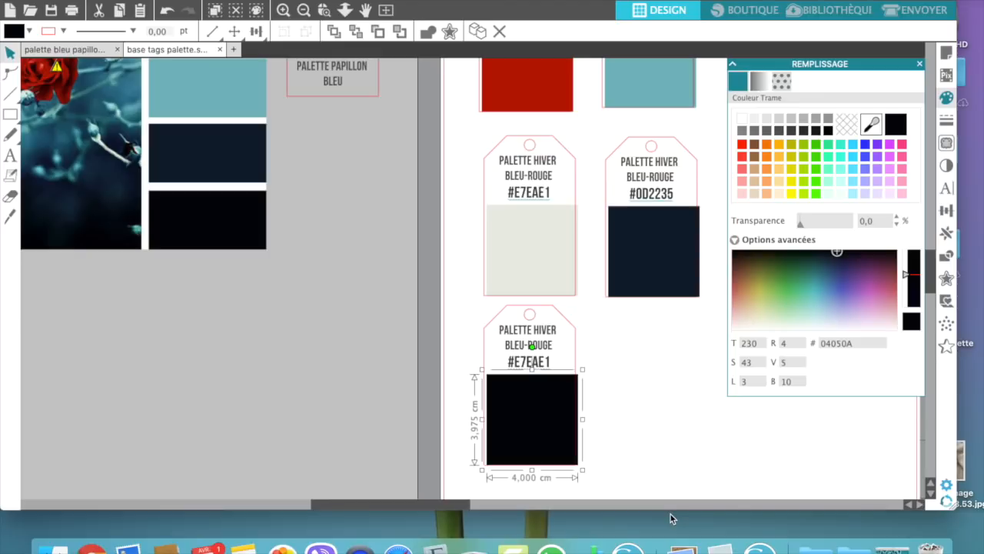
- Replace the hex code on the near-black tag with its fill's code so it reads #04050A
{"action": "double_click", "coordinate": [854, 346]}
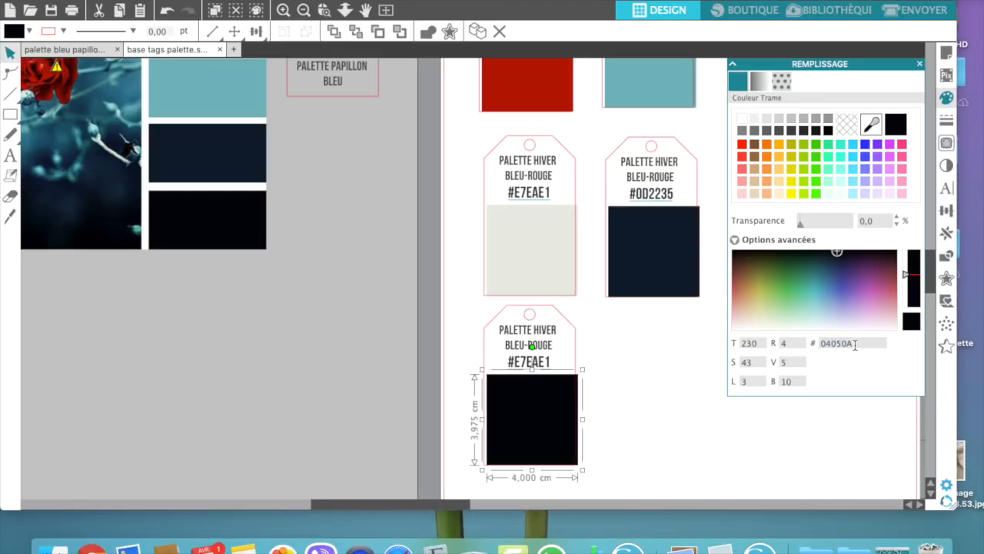
{"action": "left_click", "coordinate": [550, 371]}
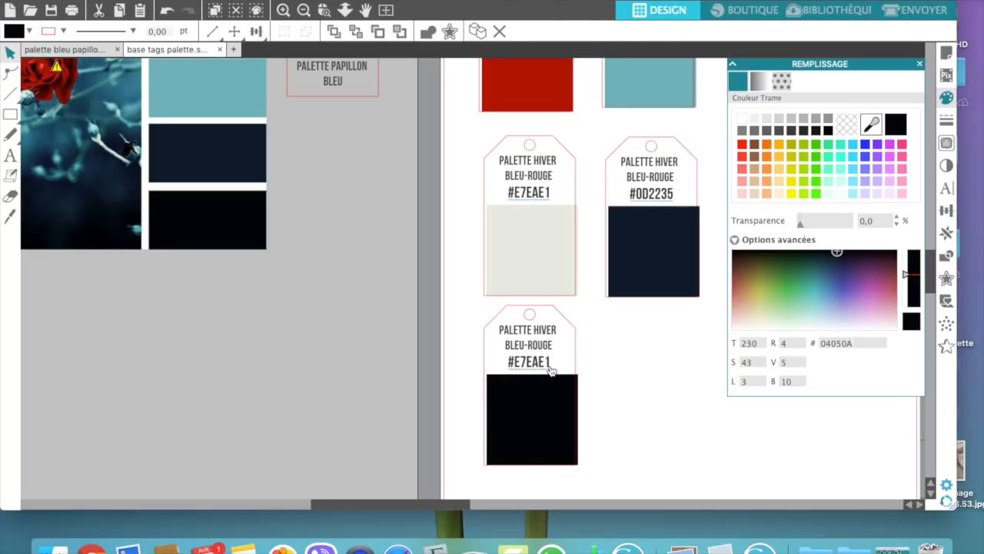
{"action": "double_click", "coordinate": [550, 370]}
{"action": "left_click_drag", "start_coordinate": [552, 366], "coordinate": [508, 365]}
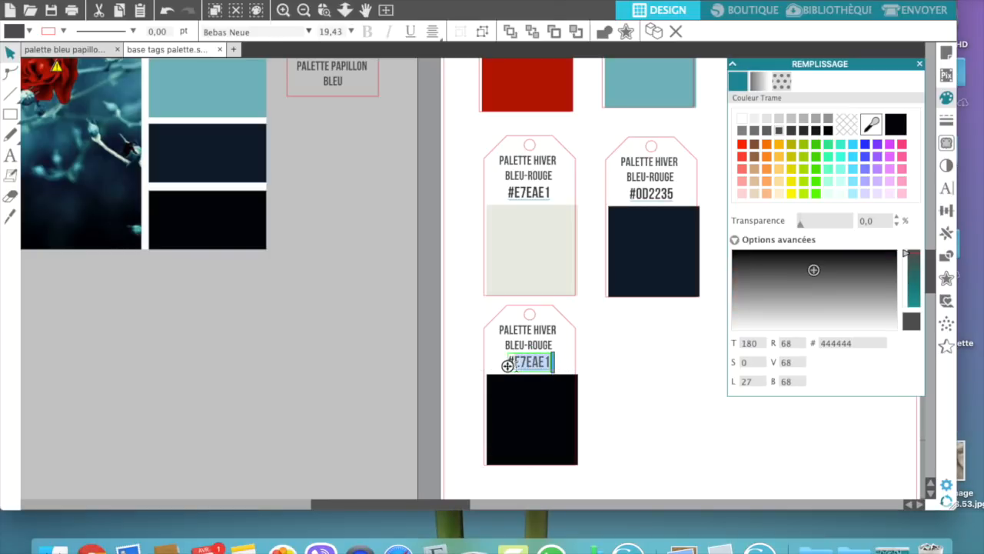
{"action": "key", "text": "BackSpace"}
{"action": "type", "text": "#"}
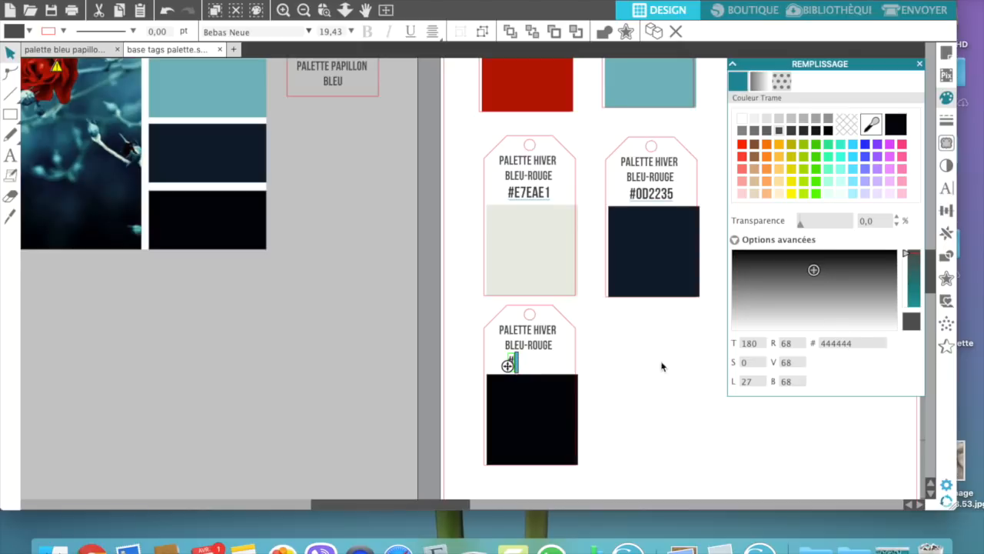
{"action": "left_click", "coordinate": [543, 436]}
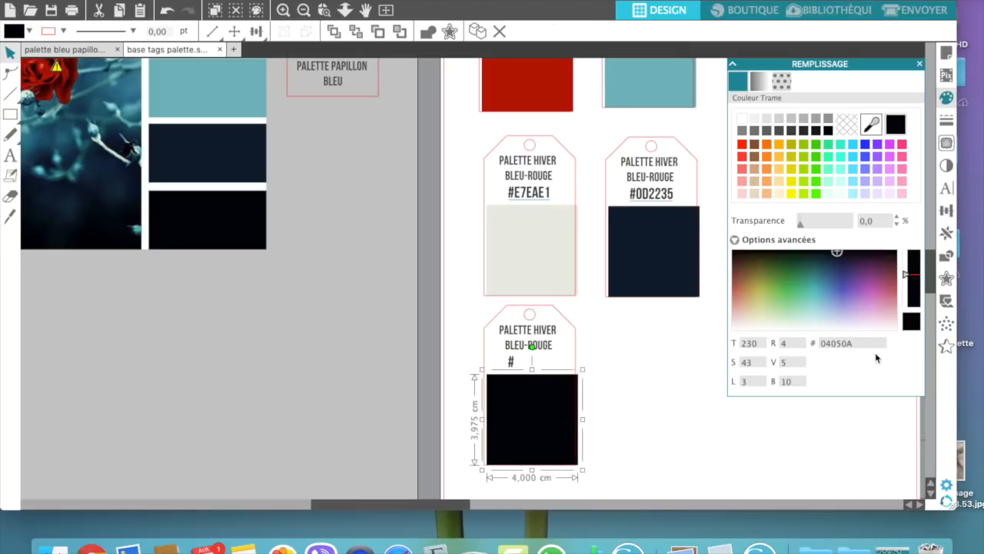
{"action": "left_click_drag", "start_coordinate": [853, 347], "coordinate": [816, 350]}
{"action": "key", "text": "super+c"}
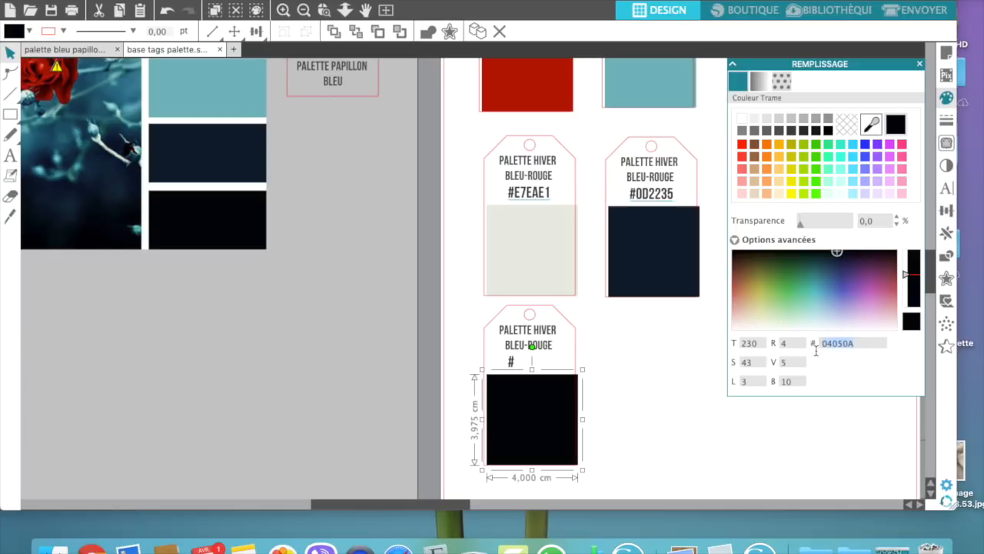
{"action": "double_click", "coordinate": [515, 361]}
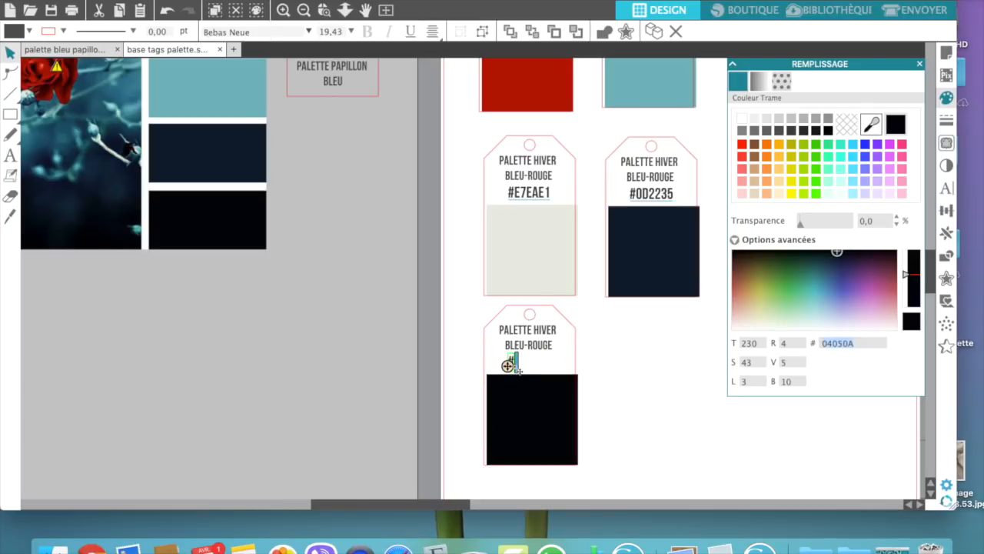
{"action": "key", "text": "super+v"}
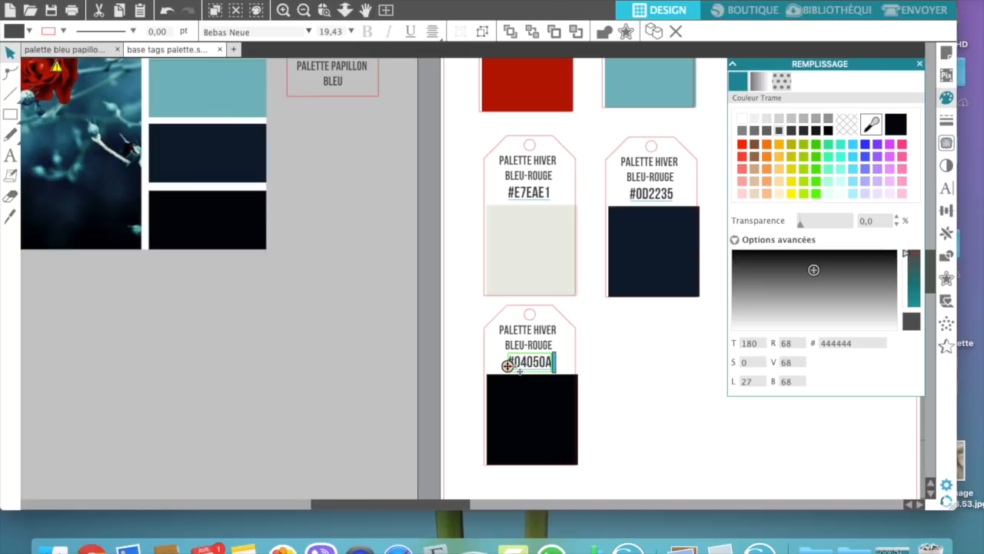
{"action": "left_click", "coordinate": [618, 384]}
- Center all parts of the near-black tag on a common vertical axis
{"action": "left_click", "coordinate": [492, 351]}
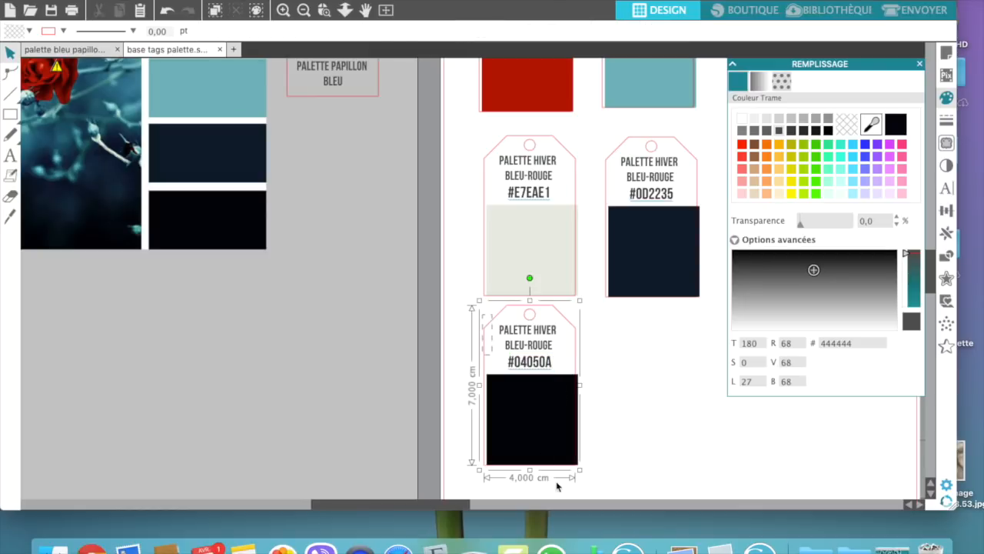
{"action": "left_click_drag", "start_coordinate": [483, 315], "coordinate": [593, 489]}
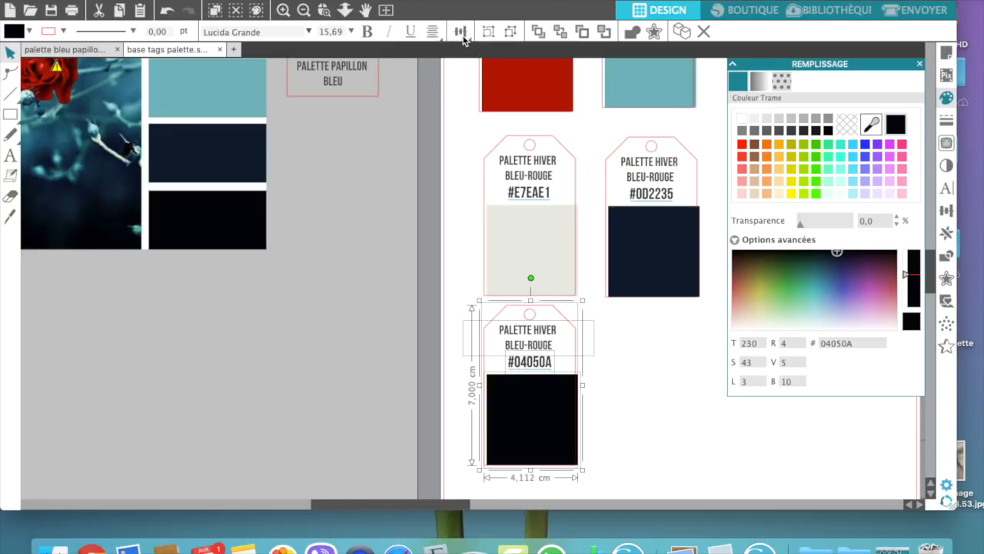
{"action": "mouse_move", "coordinate": [461, 30]}
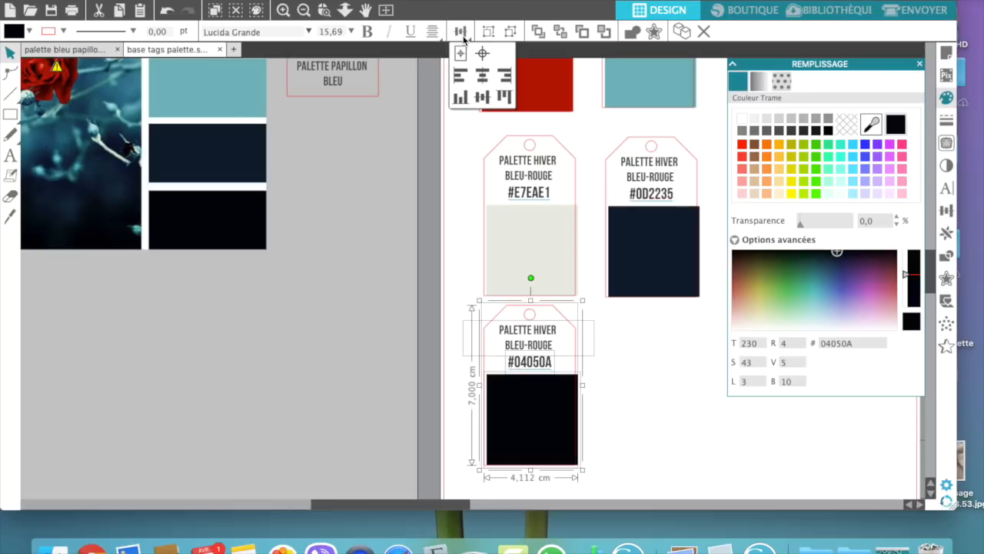
{"action": "left_click", "coordinate": [483, 77]}
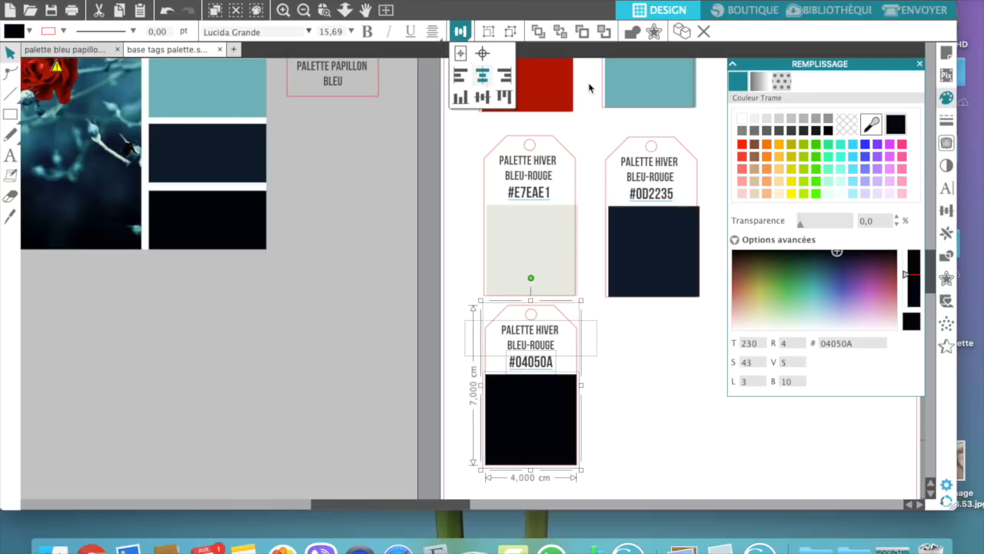
- Align the navy tag's outline, texts and square to their shared horizontal center
{"action": "left_click_drag", "start_coordinate": [596, 144], "coordinate": [689, 311]}
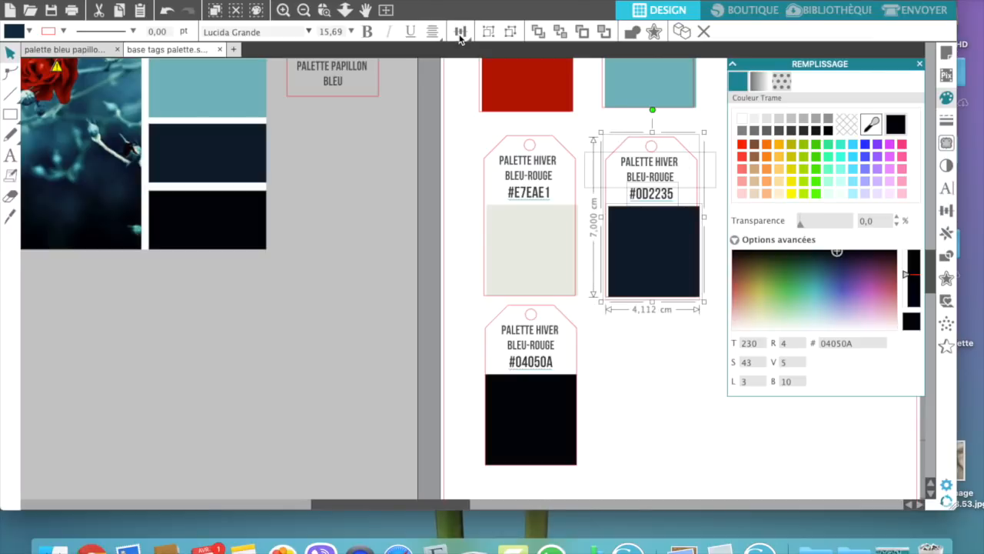
{"action": "left_click", "coordinate": [459, 31]}
{"action": "left_click", "coordinate": [460, 31]}
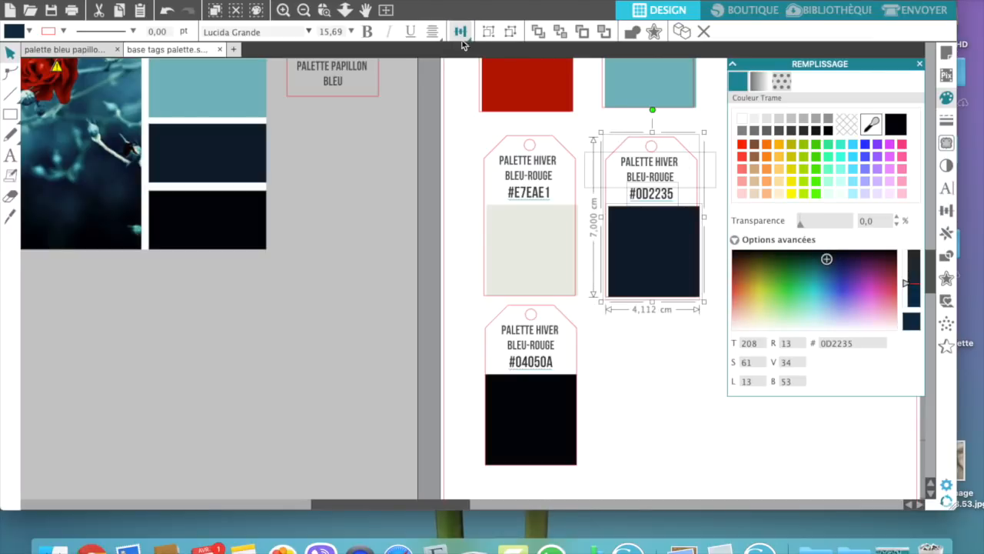
{"action": "left_click", "coordinate": [459, 33]}
{"action": "left_click", "coordinate": [485, 65]}
{"action": "left_click", "coordinate": [460, 32]}
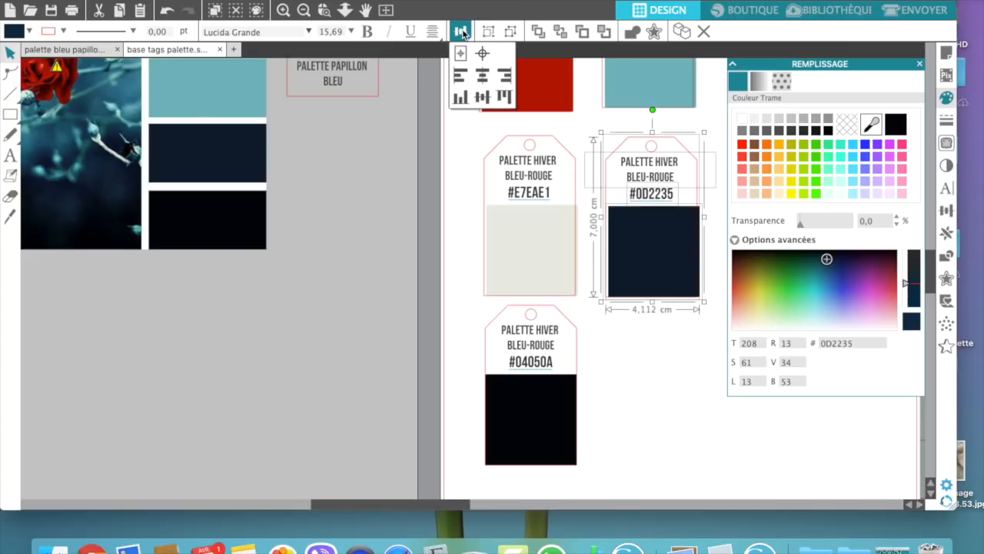
{"action": "left_click", "coordinate": [484, 77]}
- Align the off-white tag's outline, texts and square to their shared horizontal center
{"action": "left_click", "coordinate": [474, 142]}
{"action": "left_click_drag", "start_coordinate": [474, 143], "coordinate": [566, 268]}
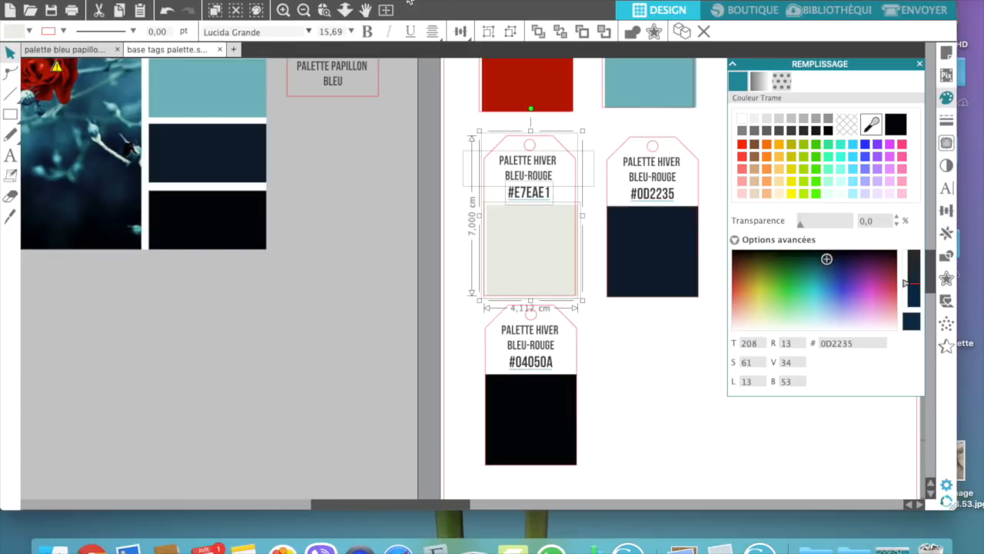
{"action": "left_click", "coordinate": [459, 33]}
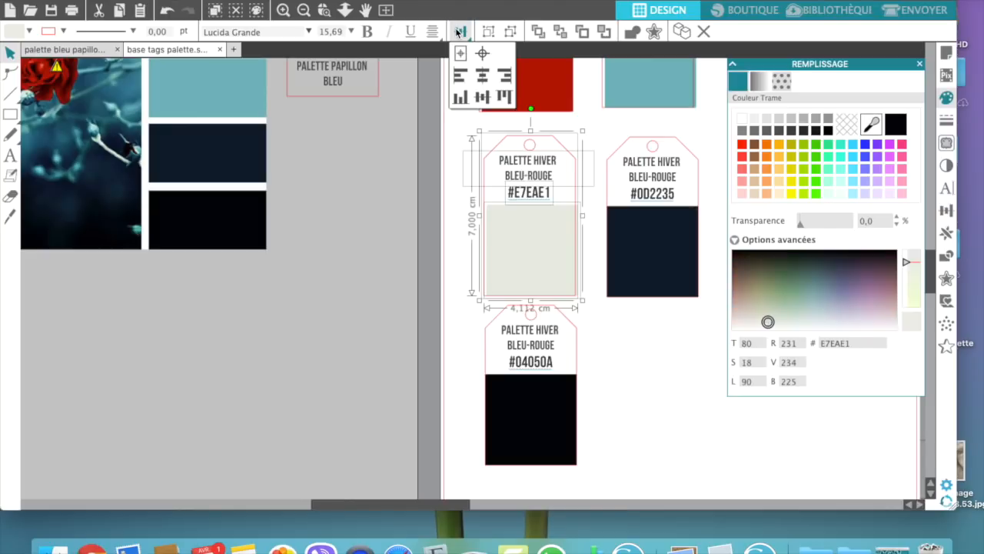
{"action": "left_click", "coordinate": [483, 77]}
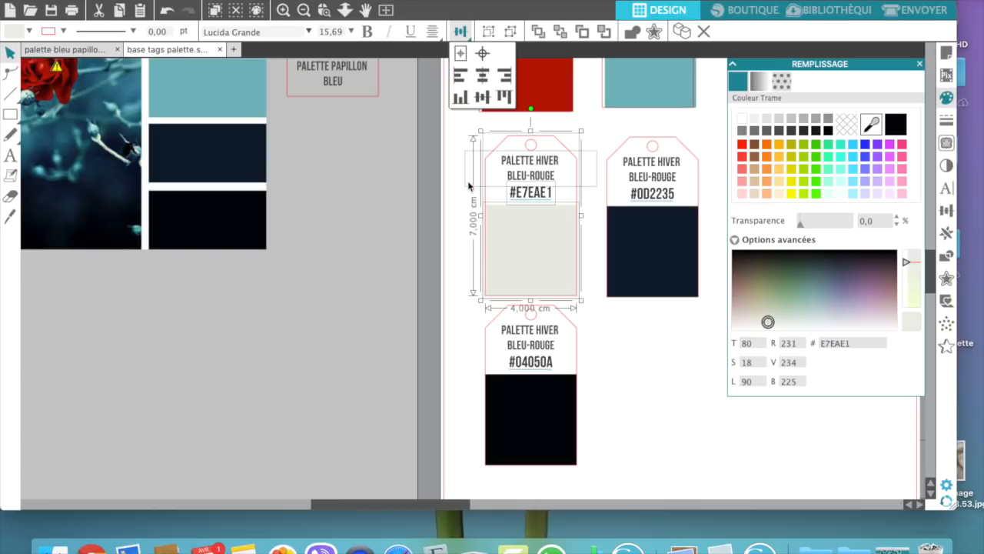
- Align the red tag's outline, texts and square to their shared horizontal center
{"action": "scroll", "coordinate": [468, 185], "scroll_direction": "up", "scroll_amount": 5}
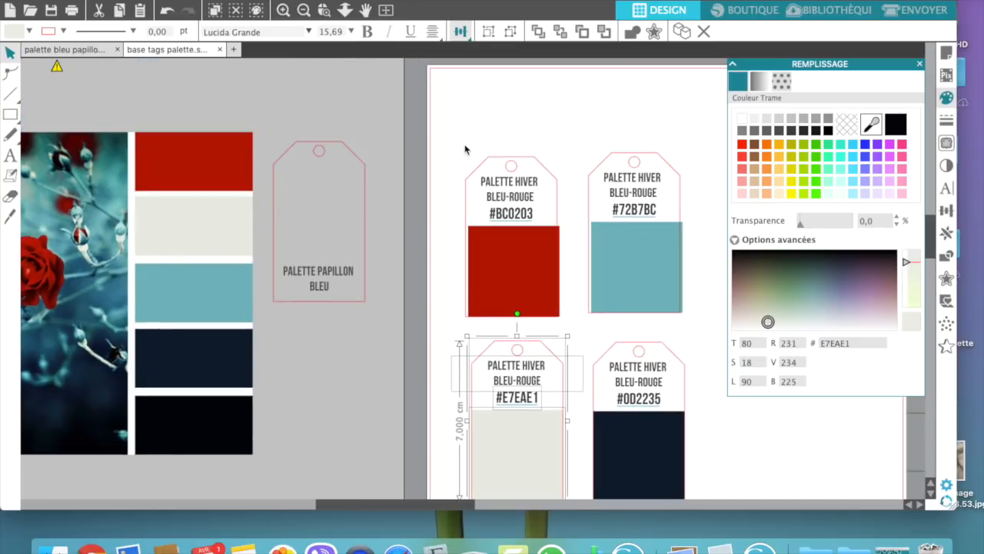
{"action": "left_click", "coordinate": [547, 257]}
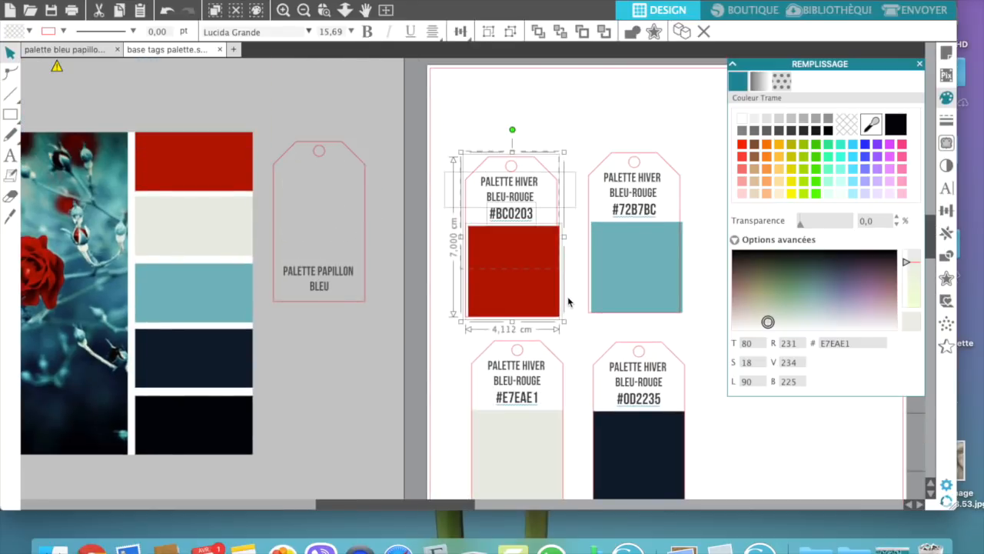
{"action": "left_click", "coordinate": [459, 32]}
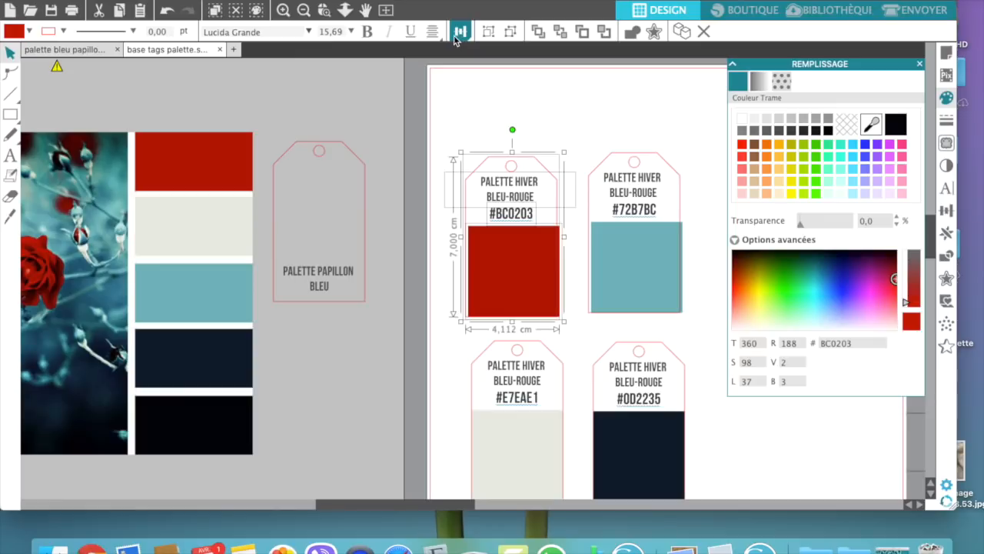
{"action": "left_click", "coordinate": [456, 36]}
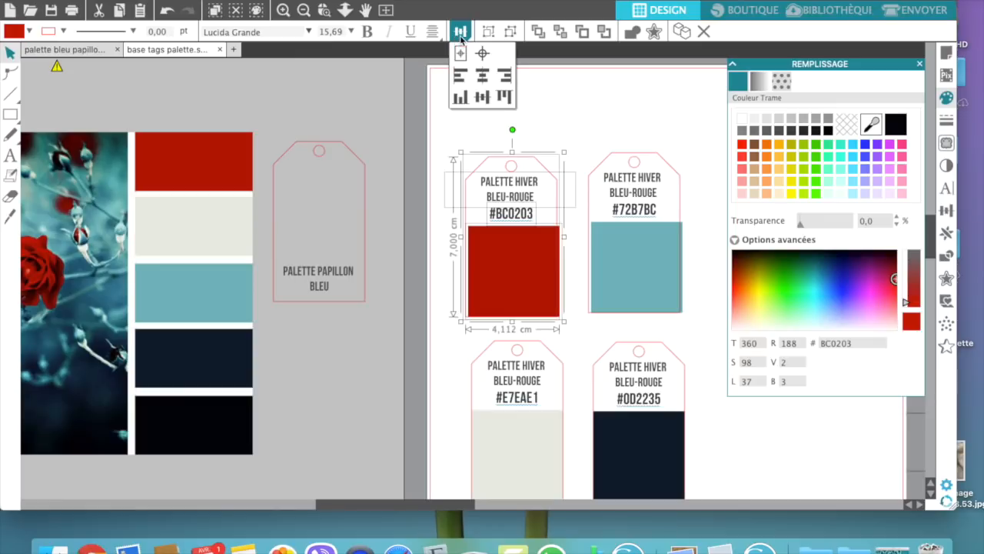
{"action": "left_click", "coordinate": [481, 77]}
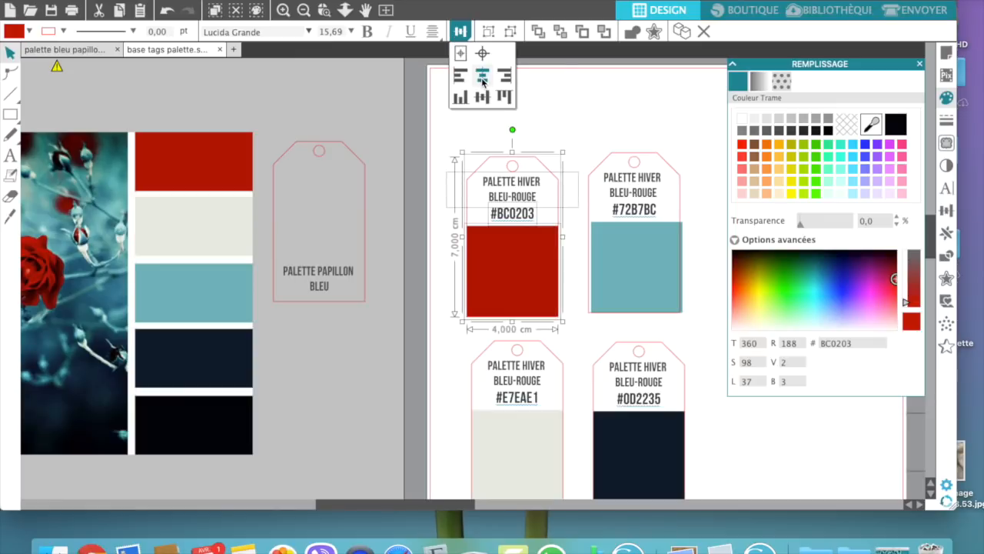
{"action": "left_click", "coordinate": [615, 131]}
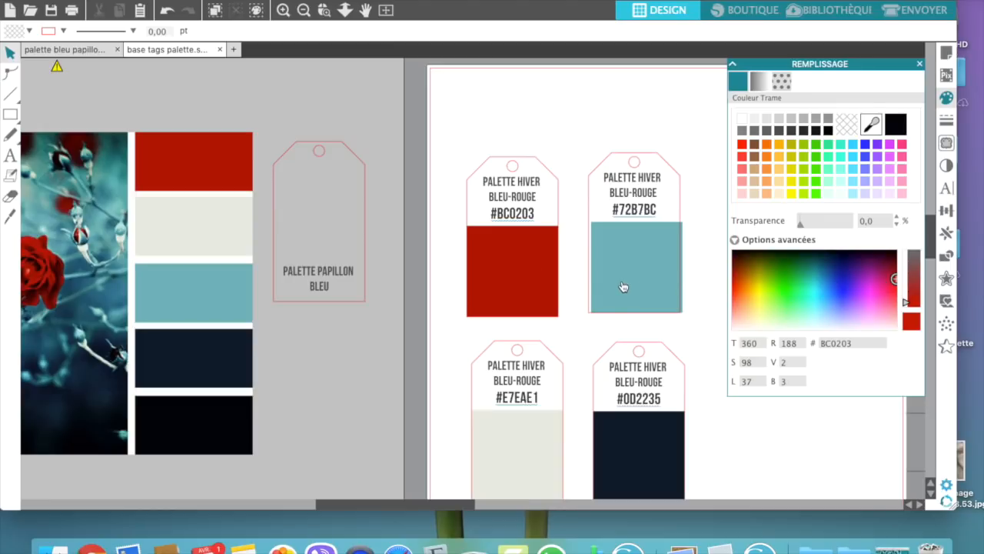
- Align the teal tag's outline, texts and square to their shared horizontal center
{"action": "left_click_drag", "start_coordinate": [584, 153], "coordinate": [696, 320]}
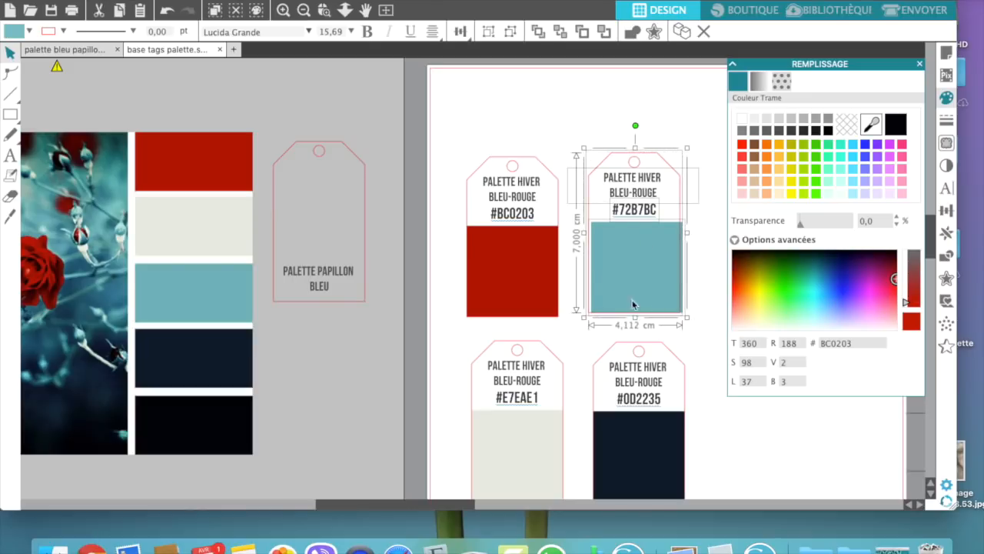
{"action": "left_click", "coordinate": [461, 34]}
{"action": "left_click", "coordinate": [461, 33]}
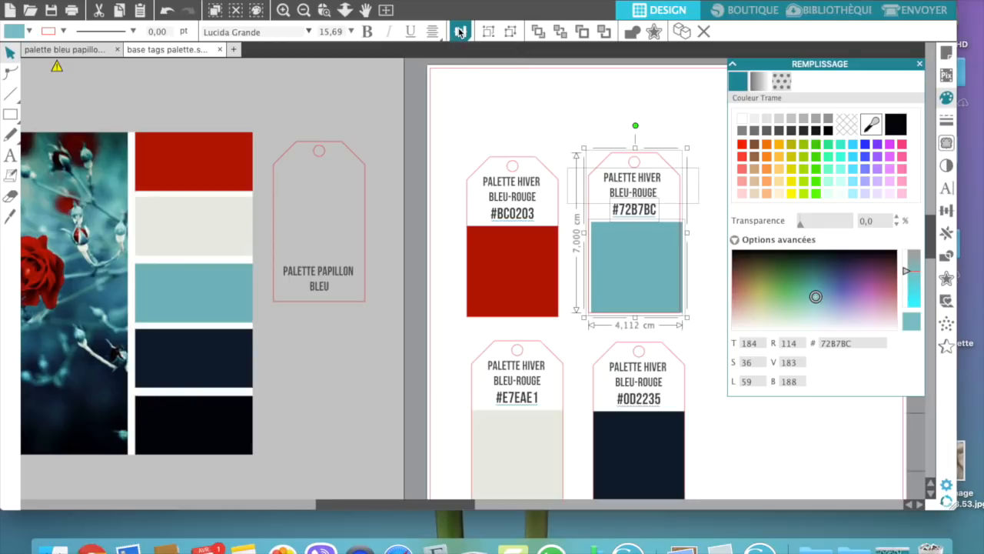
{"action": "left_click", "coordinate": [460, 32]}
{"action": "left_click", "coordinate": [481, 83]}
{"action": "left_click", "coordinate": [572, 121]}
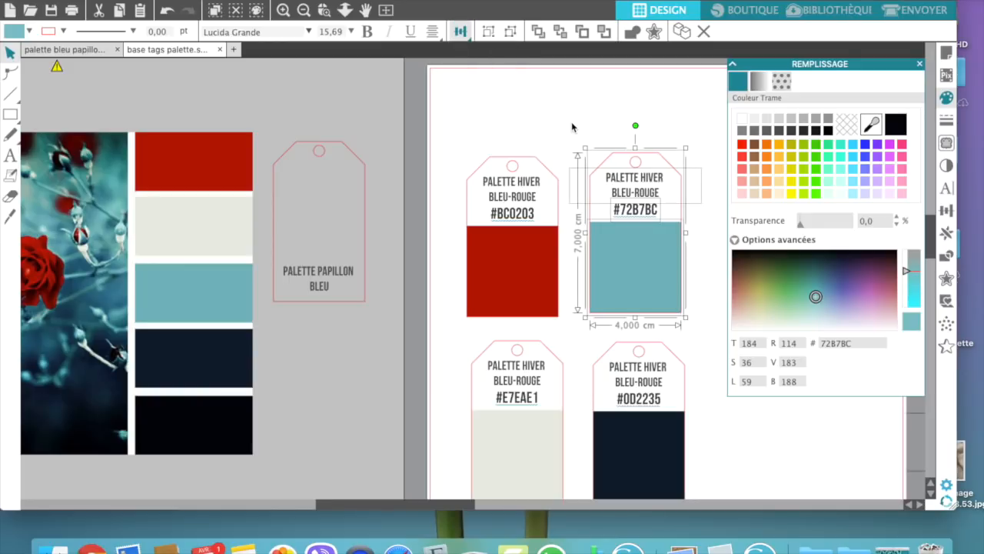
- Delete the rose palette reference image beside the page
{"action": "scroll", "coordinate": [571, 122], "scroll_direction": "right", "scroll_amount": 2}
{"action": "scroll", "coordinate": [571, 127], "scroll_direction": "right", "scroll_amount": 2}
{"action": "scroll", "coordinate": [571, 127], "scroll_direction": "down", "scroll_amount": 1}
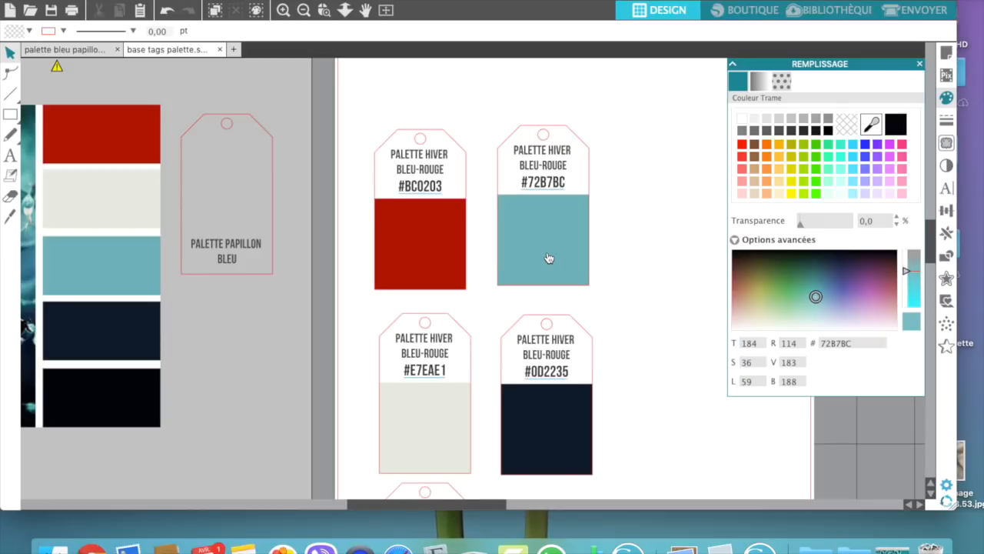
{"action": "scroll", "coordinate": [549, 258], "scroll_direction": "down", "scroll_amount": 3}
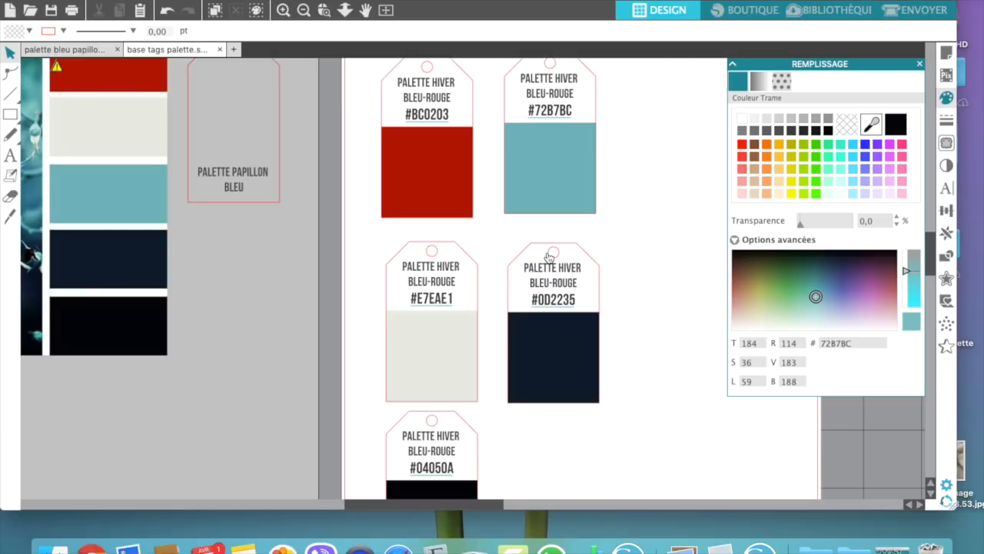
{"action": "left_click", "coordinate": [92, 241]}
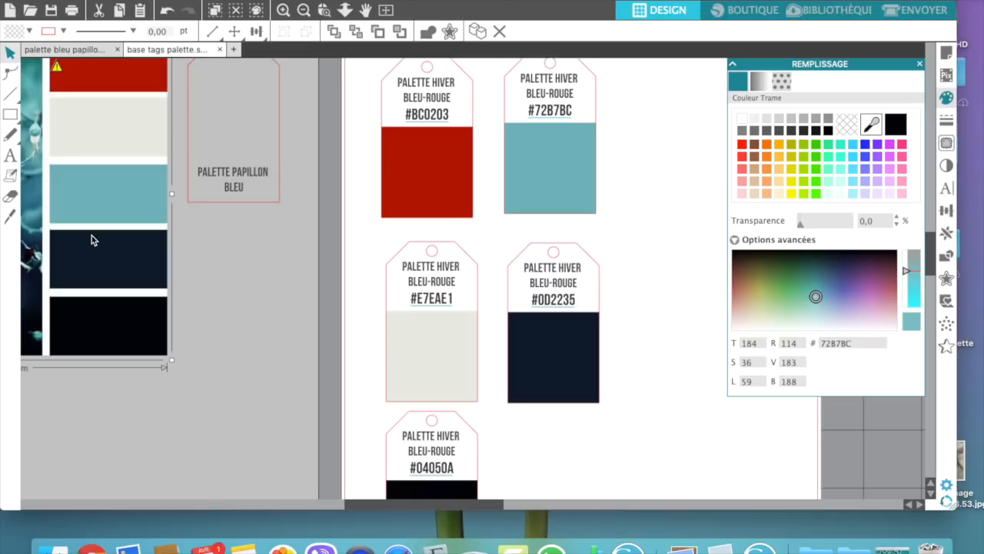
{"action": "key", "text": "Delete"}
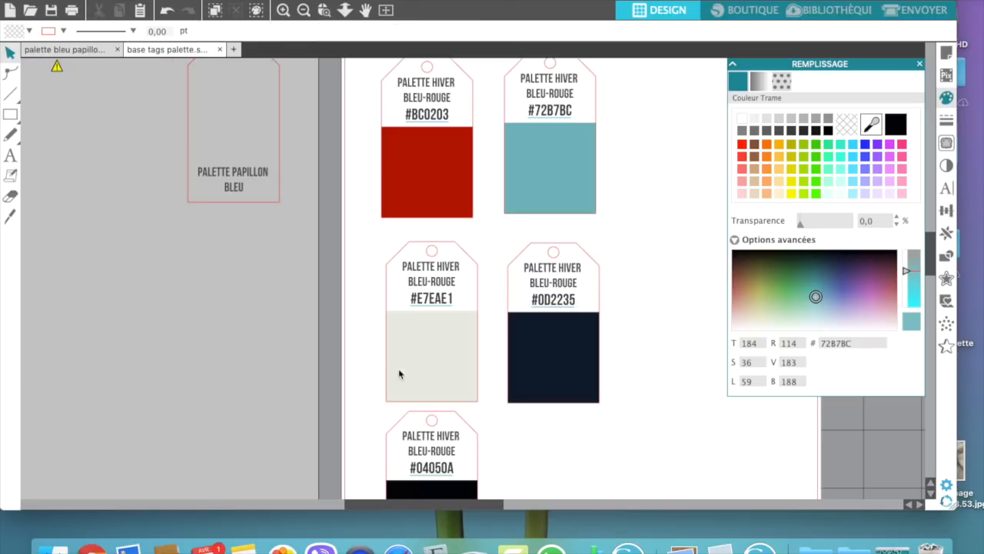
- Change the title on the blank tag beside the page to "PALETTE HIVER" with "BLEU-ROUGE" on a second line
{"action": "left_click", "coordinate": [248, 178]}
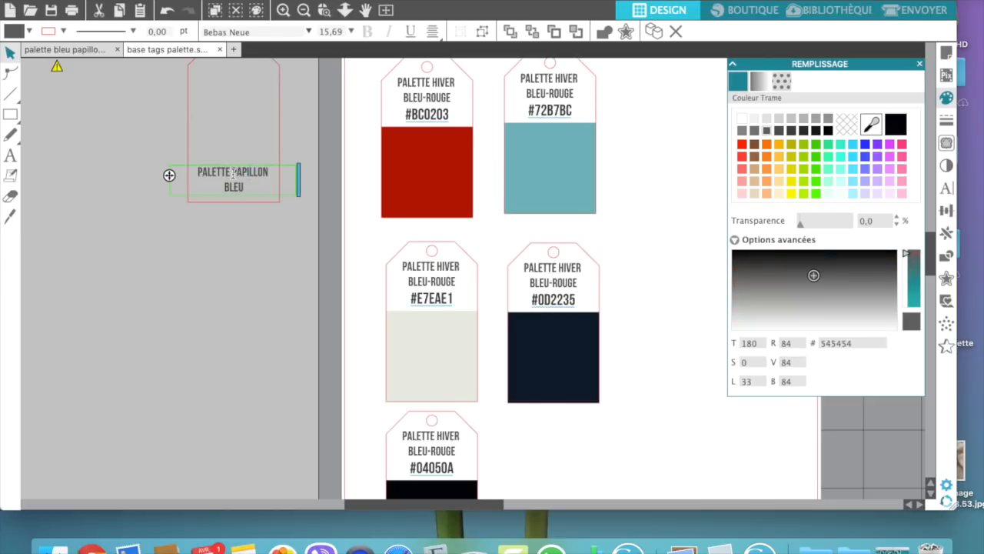
{"action": "left_click_drag", "start_coordinate": [233, 174], "coordinate": [262, 203]}
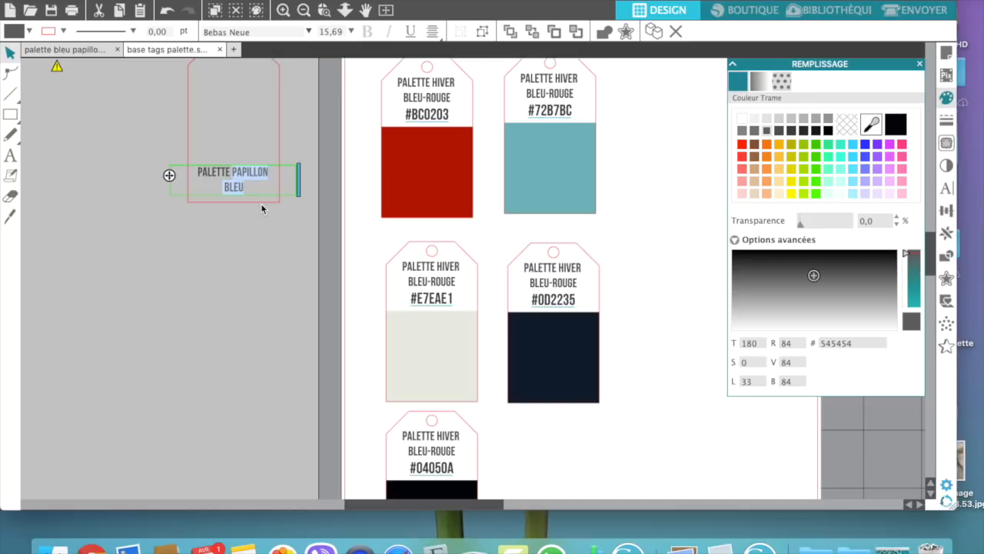
{"action": "type", "text": "HIVER"}
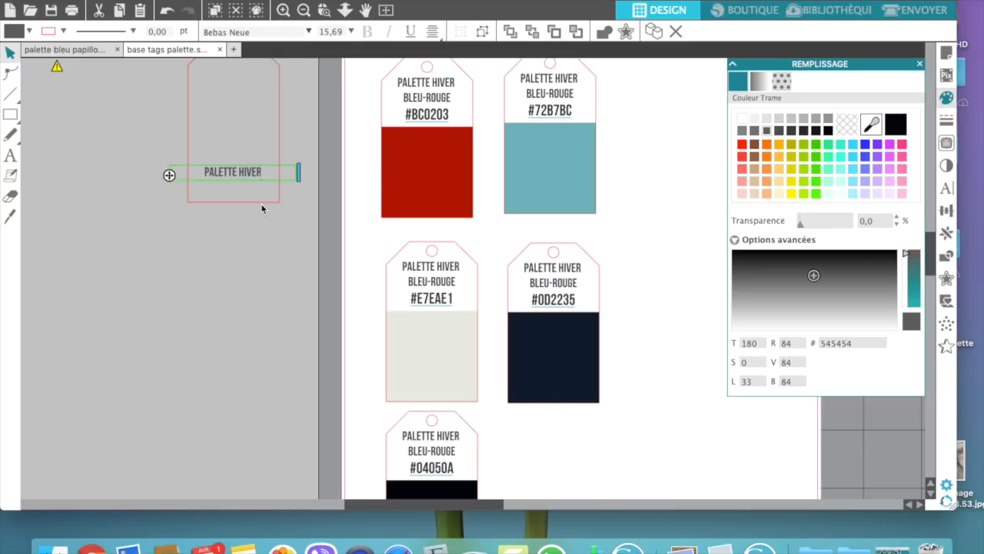
{"action": "key", "text": "Return"}
{"action": "type", "text": "BLEU-ROUGE"}
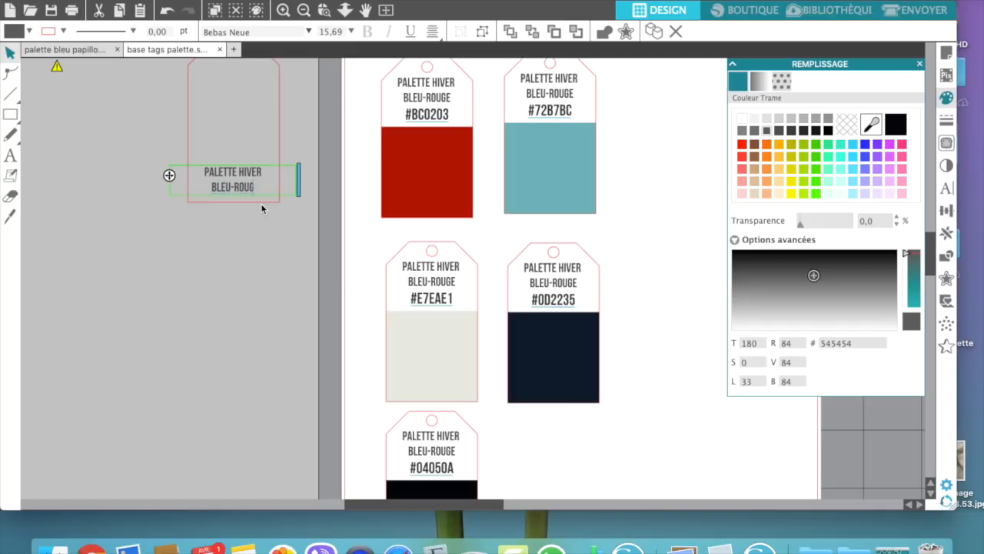
{"action": "left_click", "coordinate": [248, 288]}
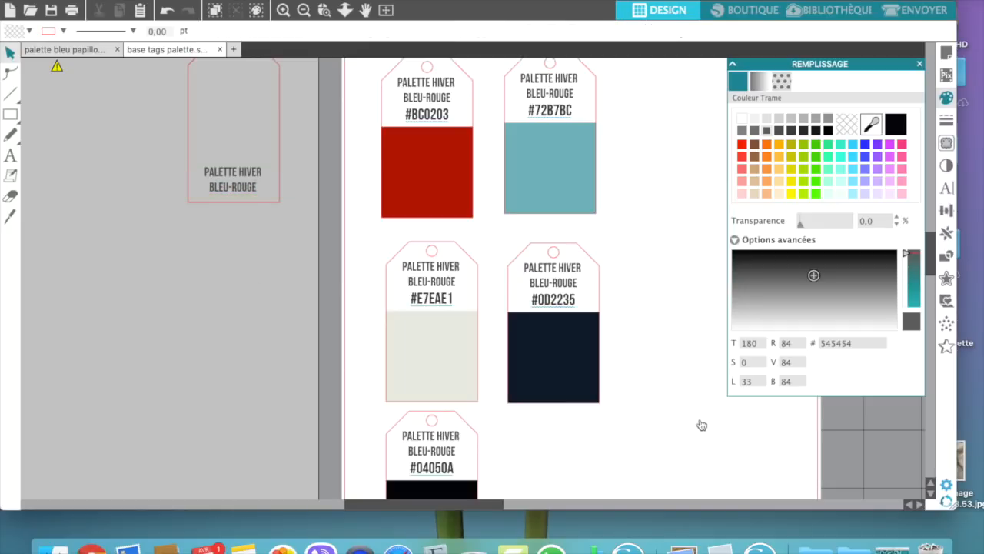
- Fill the blank tag beside the page with the desktop image 1787833_m.jpg as a pattern
{"action": "left_click_drag", "start_coordinate": [799, 0], "coordinate": [783, 0]}
{"action": "scroll", "coordinate": [308, 286], "scroll_direction": "up", "scroll_amount": 3}
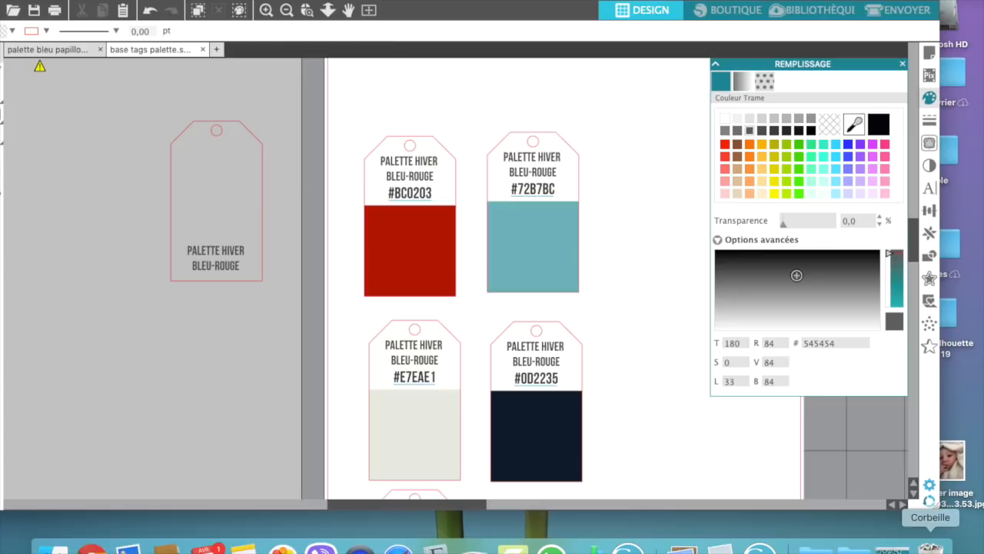
{"action": "left_click_drag", "start_coordinate": [888, 3], "coordinate": [684, 3]}
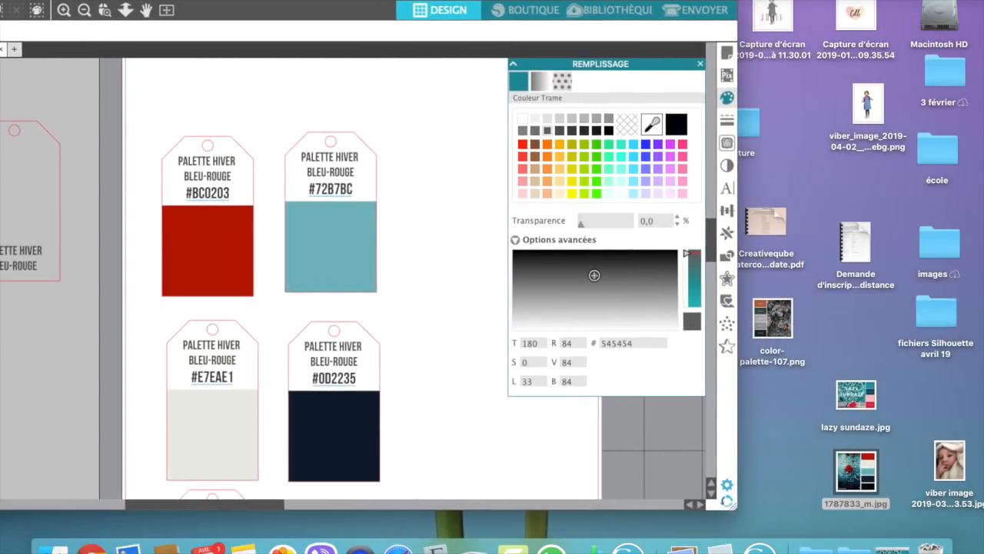
{"action": "left_click_drag", "start_coordinate": [866, 477], "coordinate": [26, 344]}
{"action": "left_click_drag", "start_coordinate": [116, 180], "coordinate": [120, 137]}
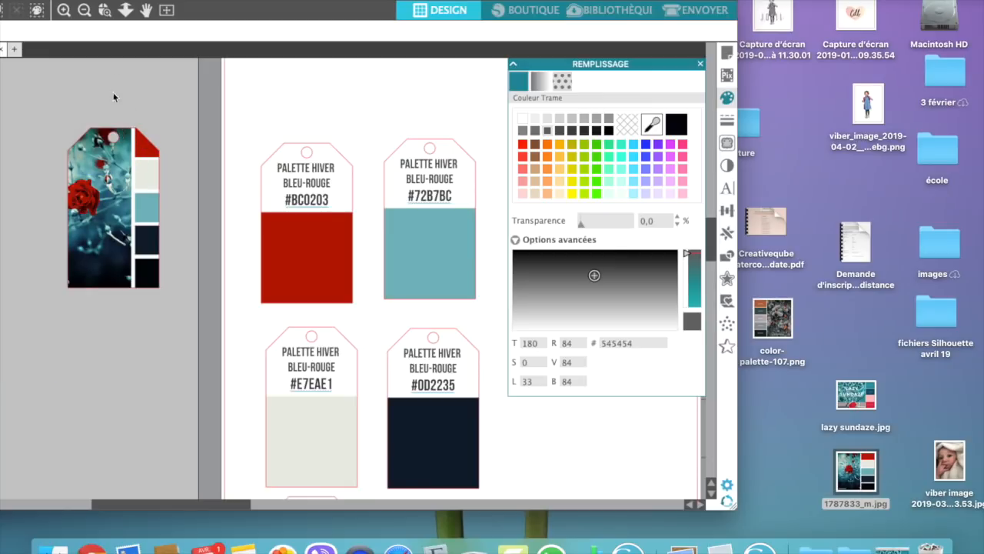
- Move the photo-filled tag off its title and set the title's fill to white
{"action": "left_click", "coordinate": [114, 264]}
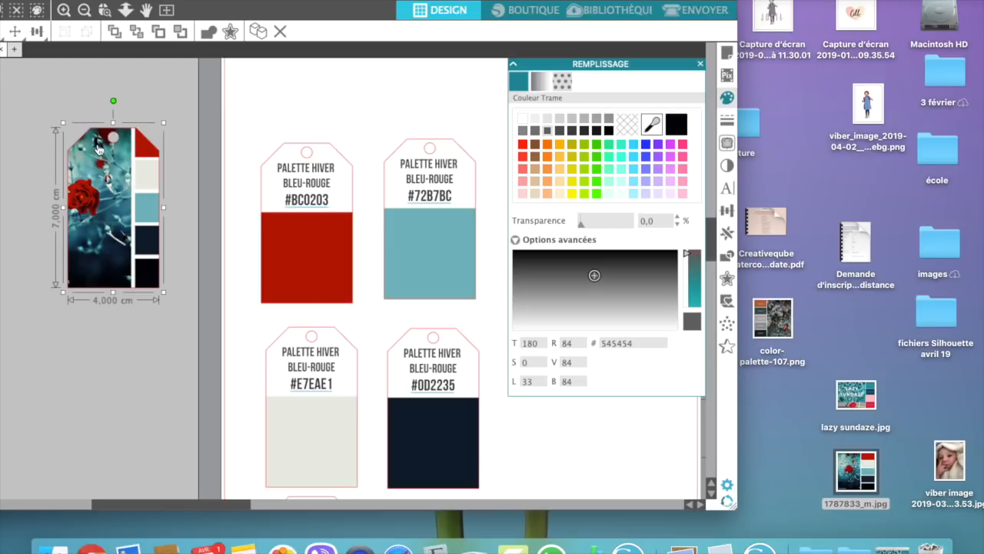
{"action": "left_click_drag", "start_coordinate": [98, 149], "coordinate": [3, 152]}
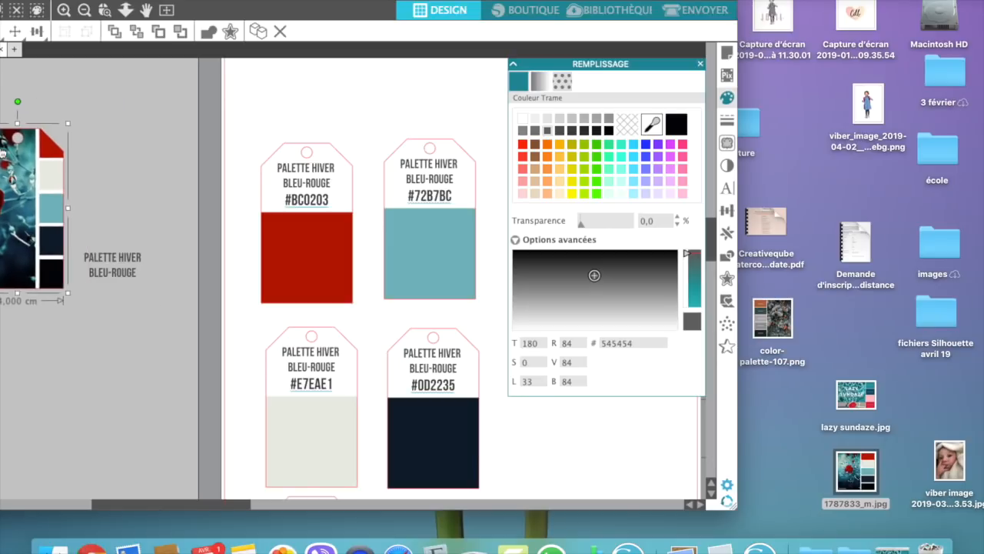
{"action": "left_click", "coordinate": [123, 275]}
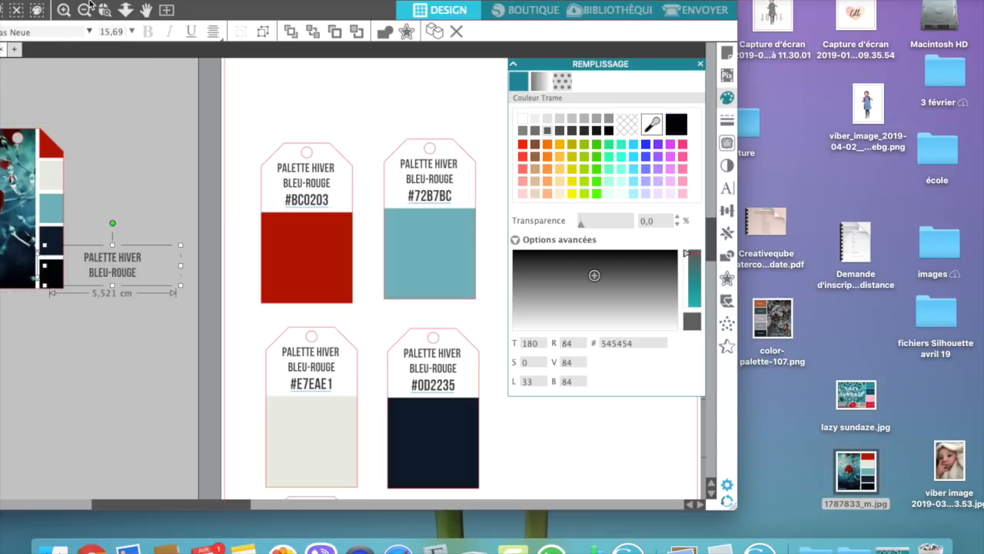
{"action": "left_click_drag", "start_coordinate": [90, 1], "coordinate": [363, 1]}
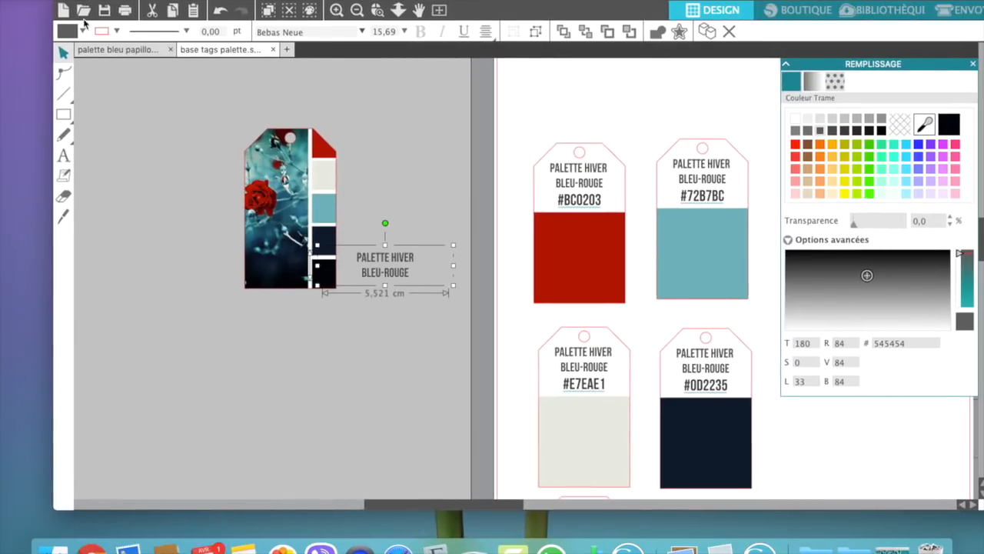
{"action": "left_click", "coordinate": [82, 33]}
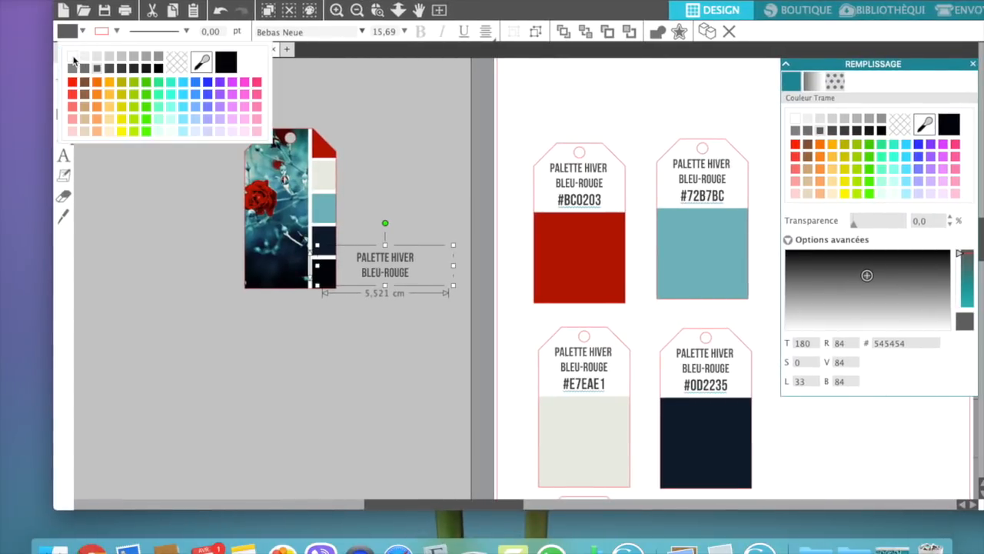
{"action": "left_click", "coordinate": [73, 57]}
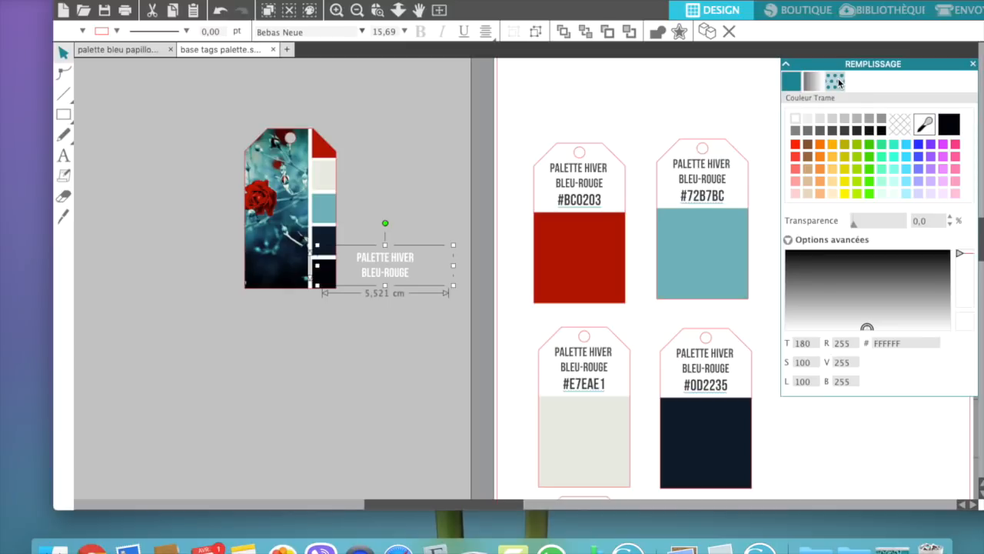
- Shift the pattern inside the photo tag so the rose is centered and the color swatches fall outside the outline
{"action": "left_click", "coordinate": [836, 82]}
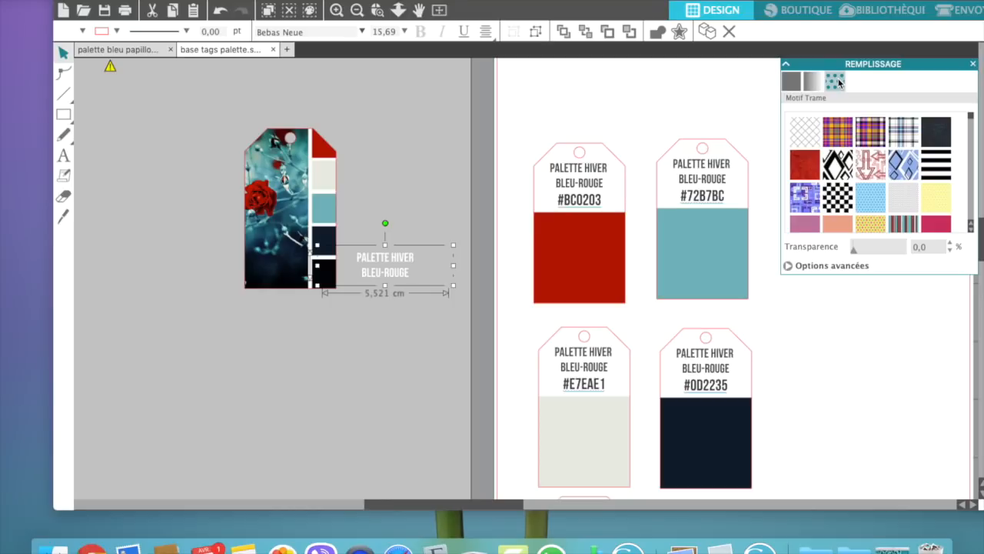
{"action": "left_click", "coordinate": [788, 266]}
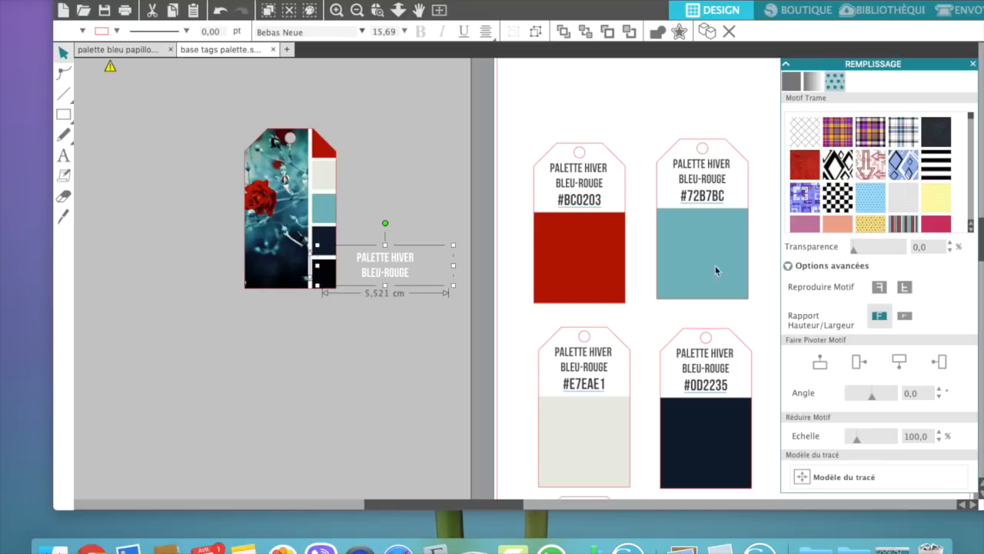
{"action": "left_click", "coordinate": [269, 198]}
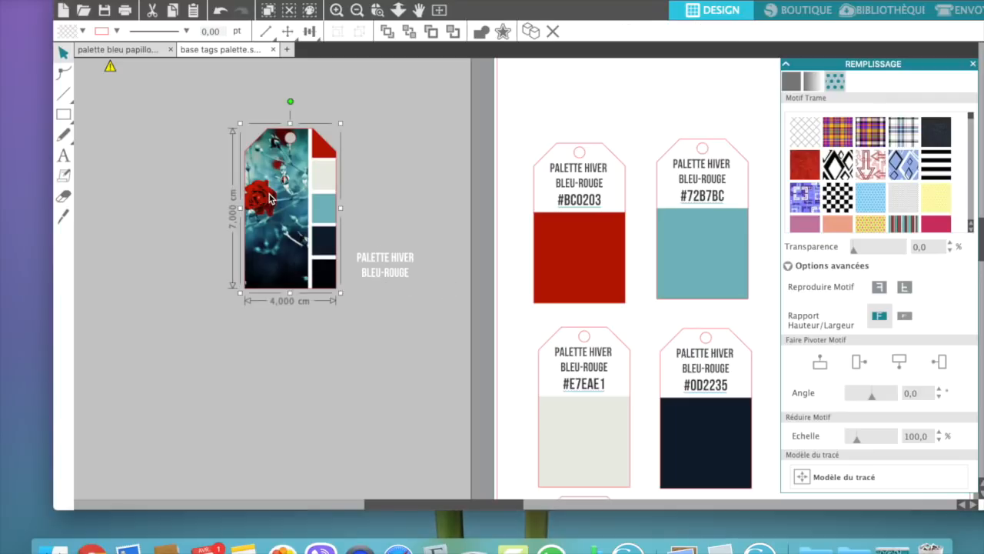
{"action": "left_click", "coordinate": [802, 478]}
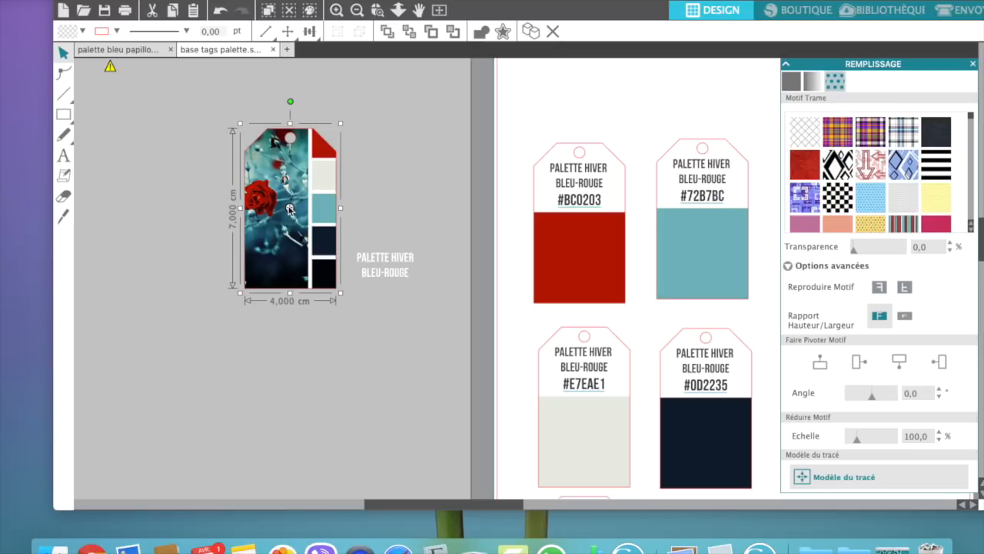
{"action": "left_click_drag", "start_coordinate": [291, 209], "coordinate": [322, 207]}
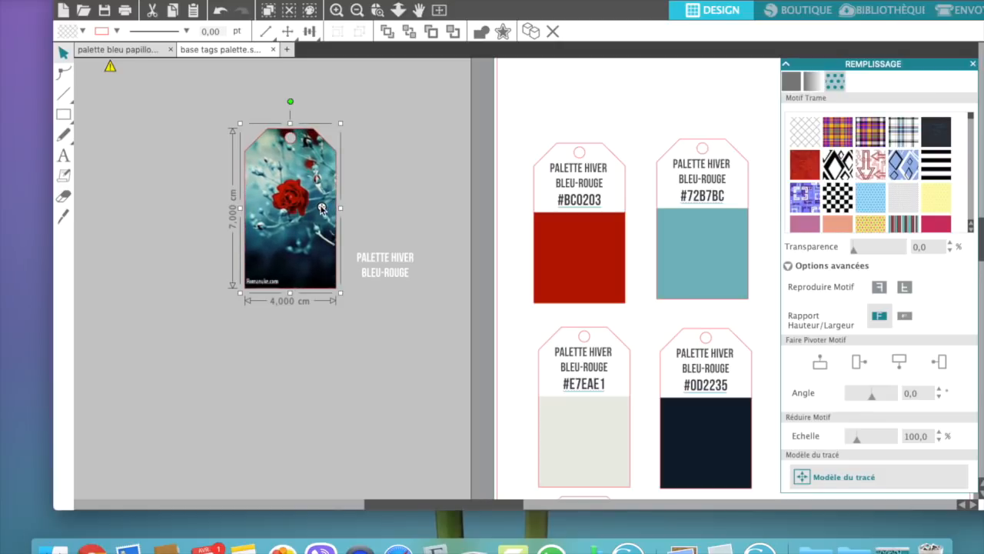
- Bring the white title to the front and place it on the lower part of the photo tag
{"action": "left_click", "coordinate": [377, 264]}
{"action": "left_click", "coordinate": [378, 263]}
{"action": "left_click_drag", "start_coordinate": [378, 264], "coordinate": [296, 252]}
{"action": "left_click_drag", "start_coordinate": [387, 239], "coordinate": [399, 235]}
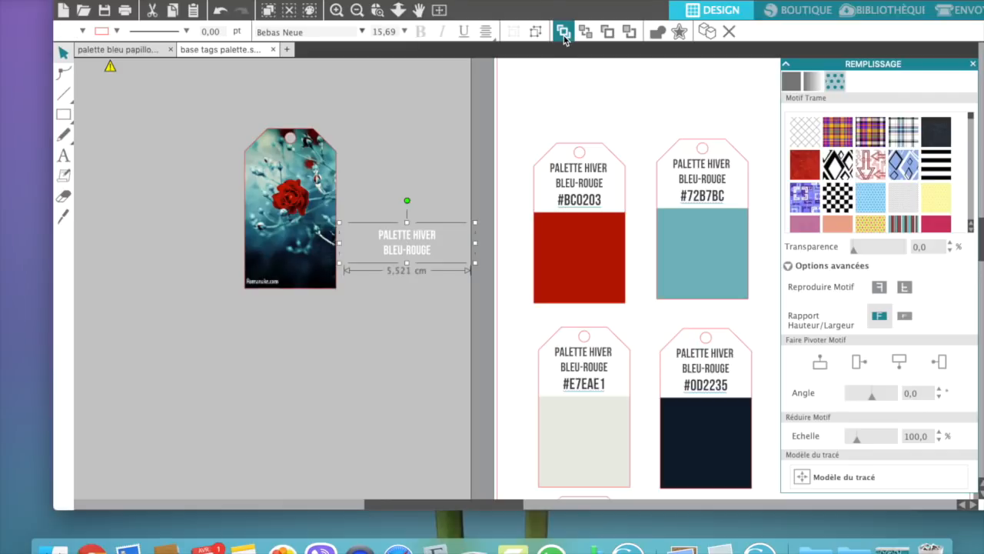
{"action": "left_click_drag", "start_coordinate": [298, 271], "coordinate": [308, 266]}
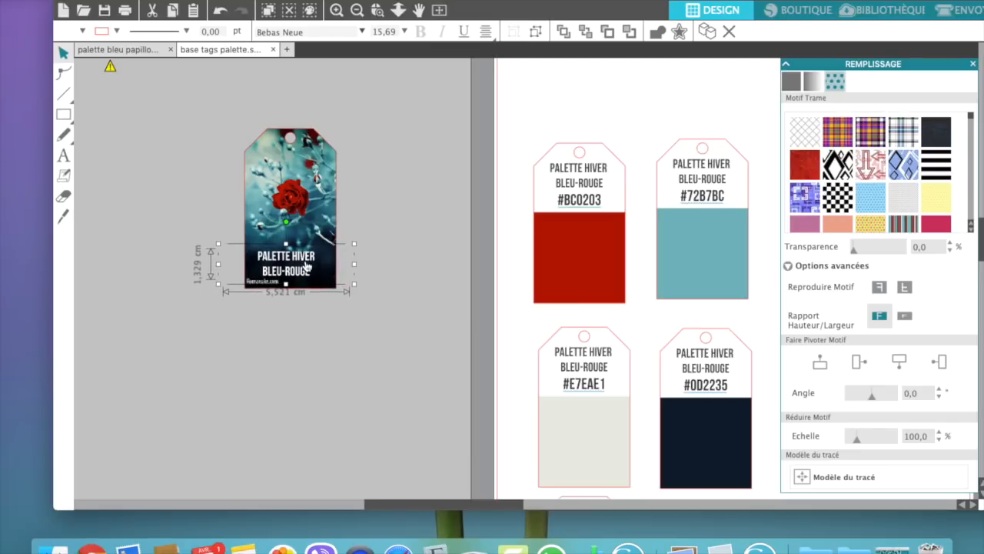
- Group the photo tag with its white title and move the group onto the page beside the color tags
{"action": "left_click_drag", "start_coordinate": [213, 119], "coordinate": [412, 400]}
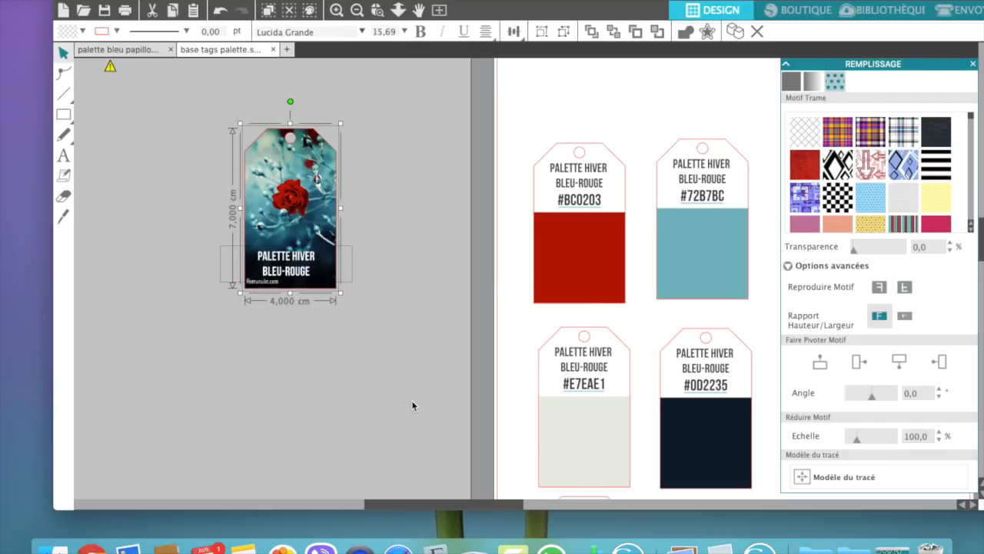
{"action": "key", "text": "super+g"}
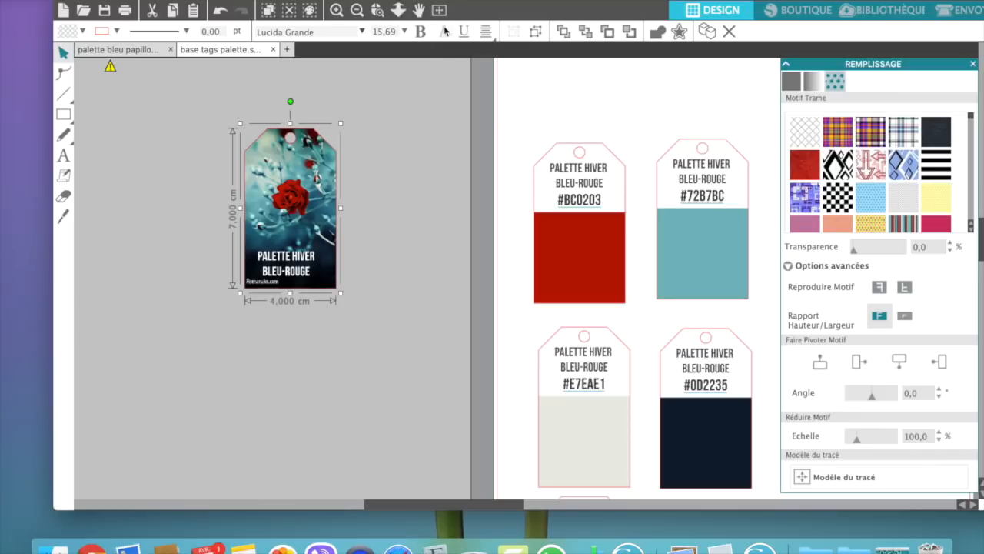
{"action": "left_click", "coordinate": [439, 11]}
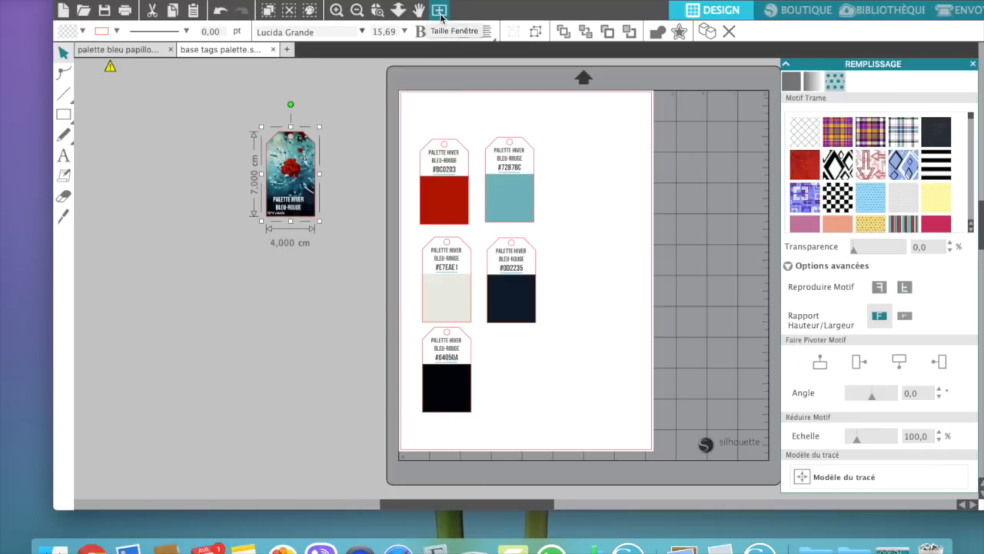
{"action": "left_click_drag", "start_coordinate": [295, 191], "coordinate": [603, 299]}
- Group each of the five color tags with its own title, hex code and color block
{"action": "left_click", "coordinate": [428, 122]}
{"action": "left_click", "coordinate": [453, 219]}
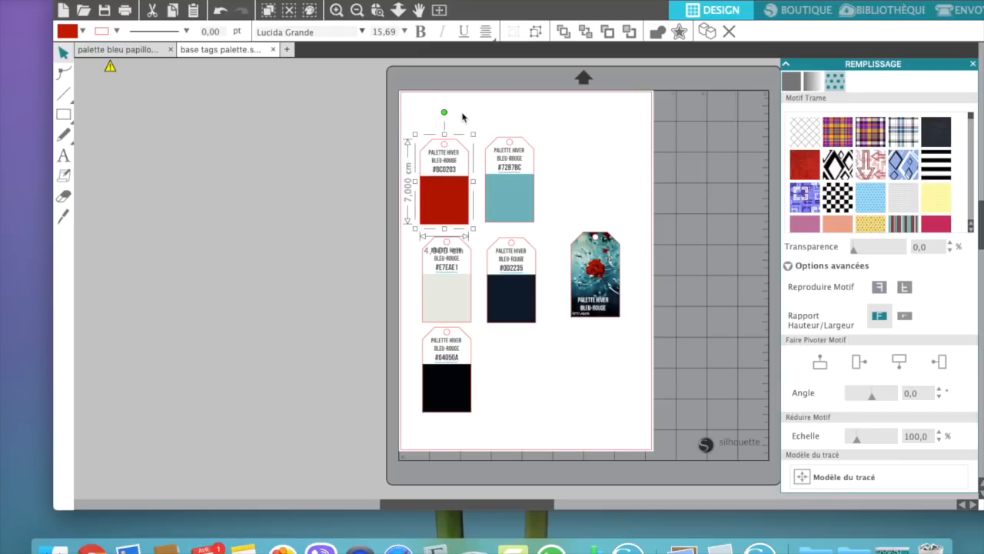
{"action": "left_click_drag", "start_coordinate": [478, 121], "coordinate": [556, 218]}
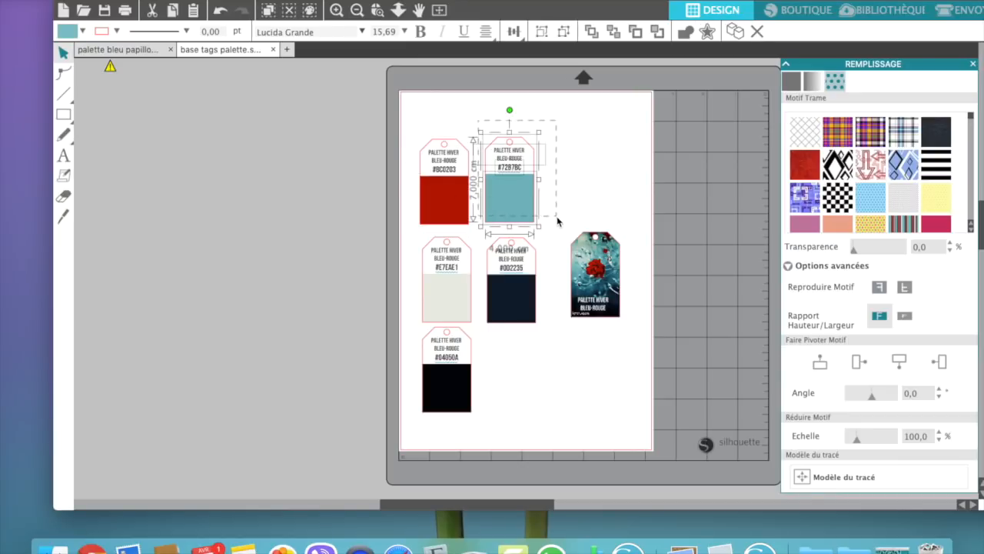
{"action": "left_click_drag", "start_coordinate": [415, 231], "coordinate": [482, 331]}
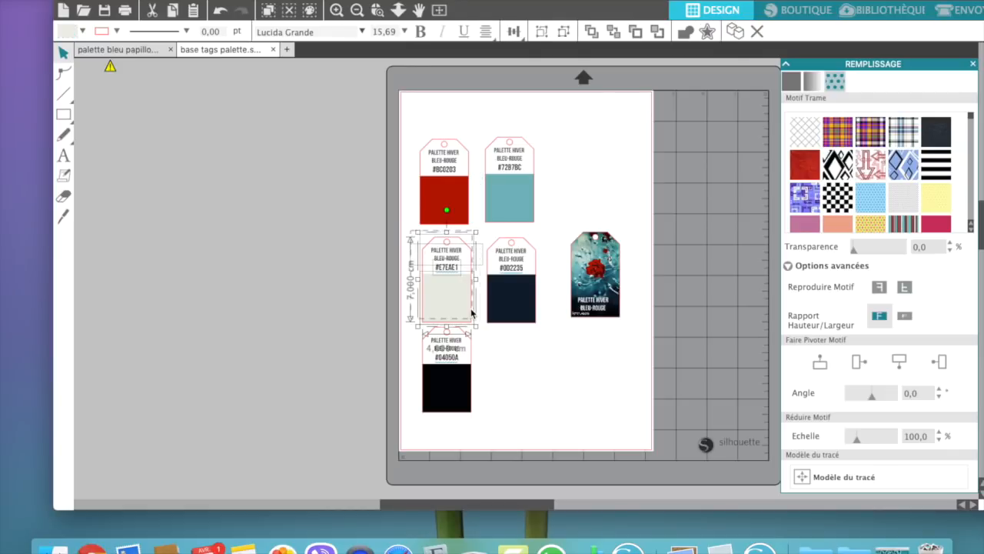
{"action": "left_click_drag", "start_coordinate": [483, 235], "coordinate": [546, 355]}
{"action": "left_click_drag", "start_coordinate": [416, 338], "coordinate": [492, 438]}
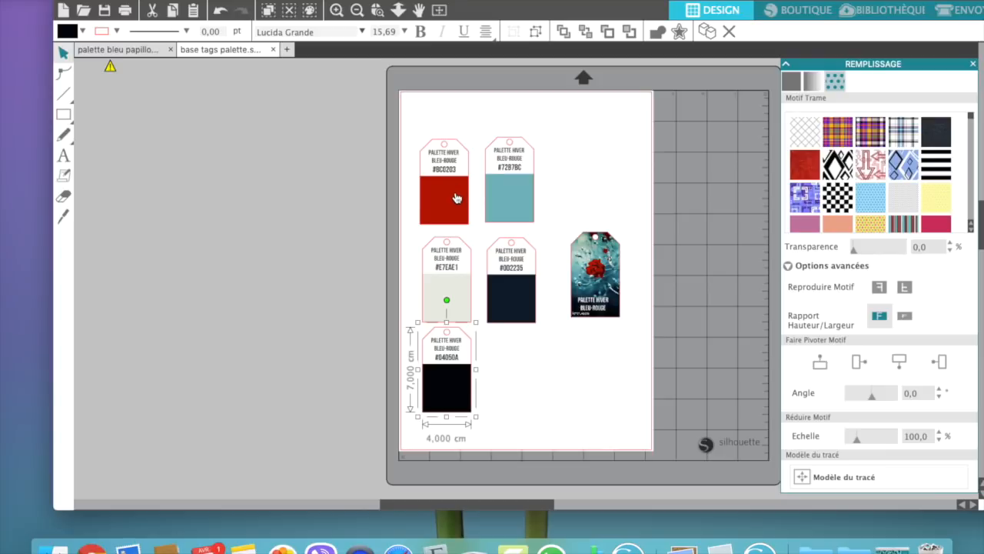
- Turn on registration marks for the page with the style Type 1 (CAMEO, Portrait, Curio)
{"action": "left_click", "coordinate": [974, 66]}
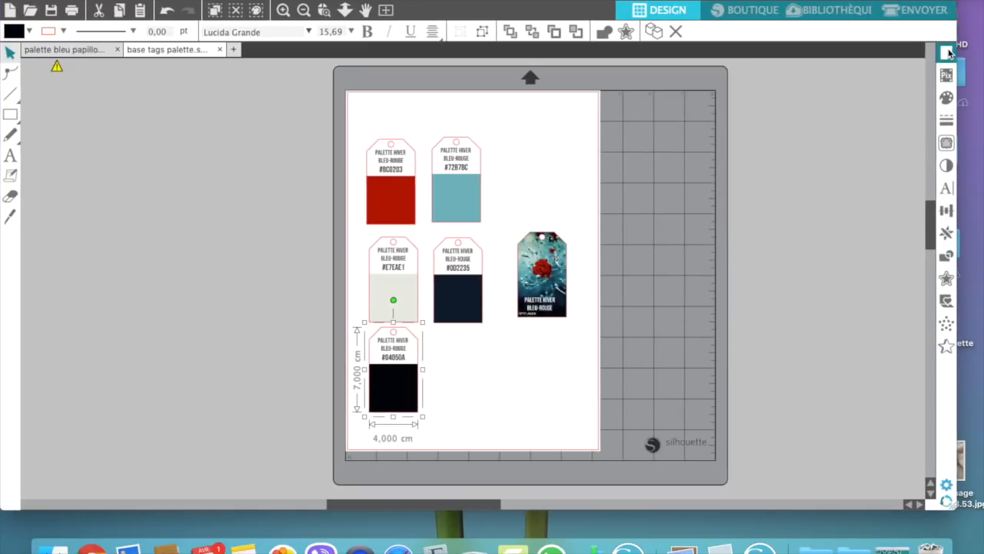
{"action": "left_click", "coordinate": [948, 52]}
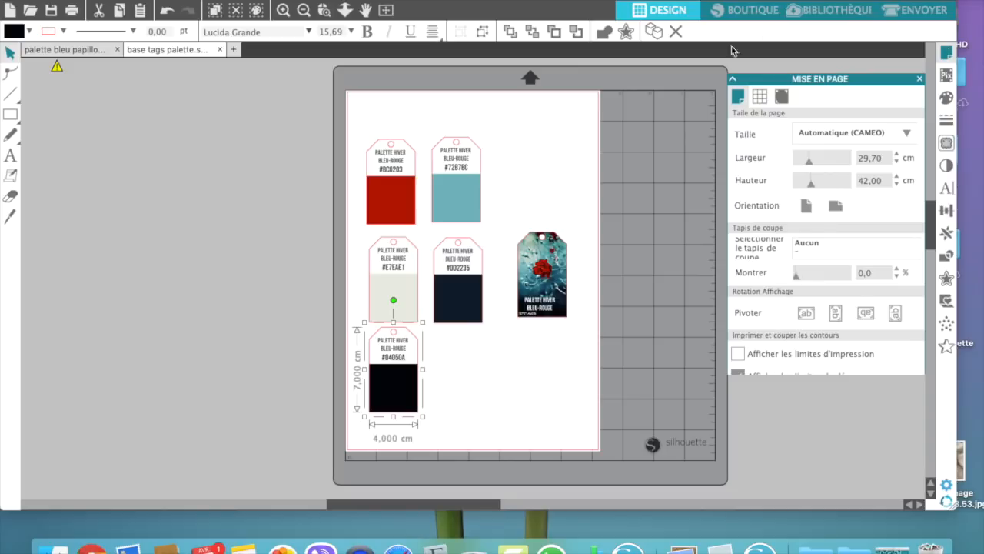
{"action": "left_click", "coordinate": [779, 83]}
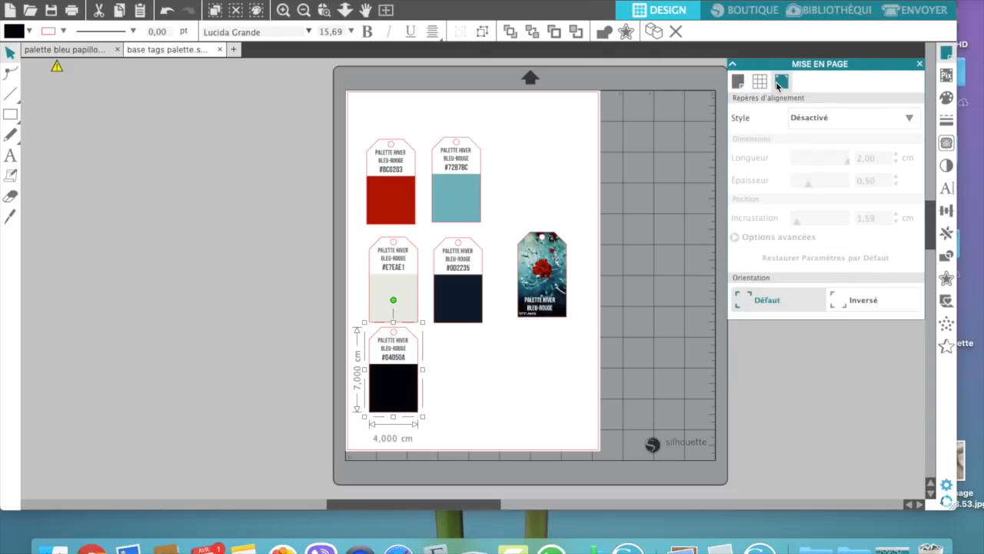
{"action": "left_click", "coordinate": [830, 119]}
{"action": "left_click", "coordinate": [812, 155]}
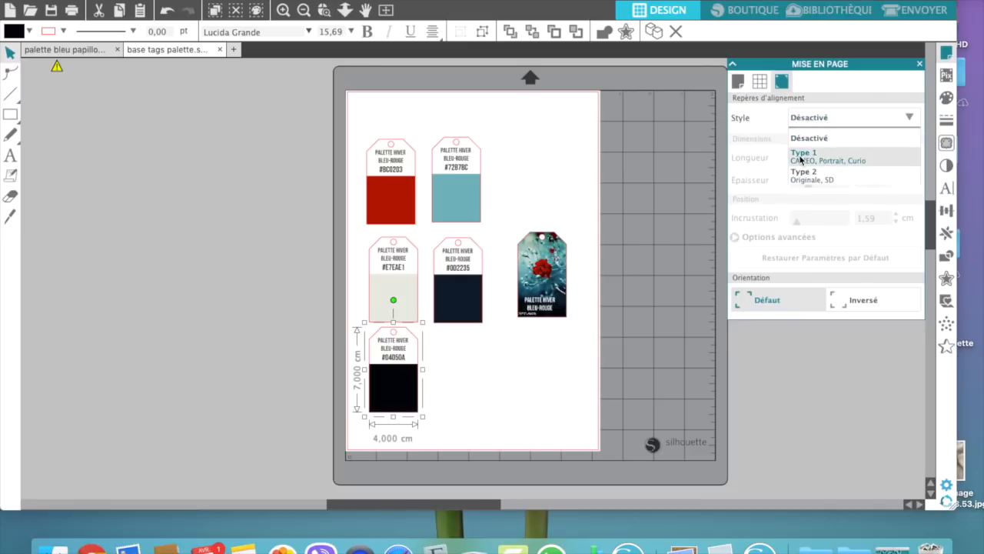
- Move the red and teal tags side by side clear of the registration mark zones and align their bottom edges
{"action": "left_click", "coordinate": [431, 135]}
{"action": "left_click", "coordinate": [473, 193]}
{"action": "left_click_drag", "start_coordinate": [452, 206], "coordinate": [492, 196]}
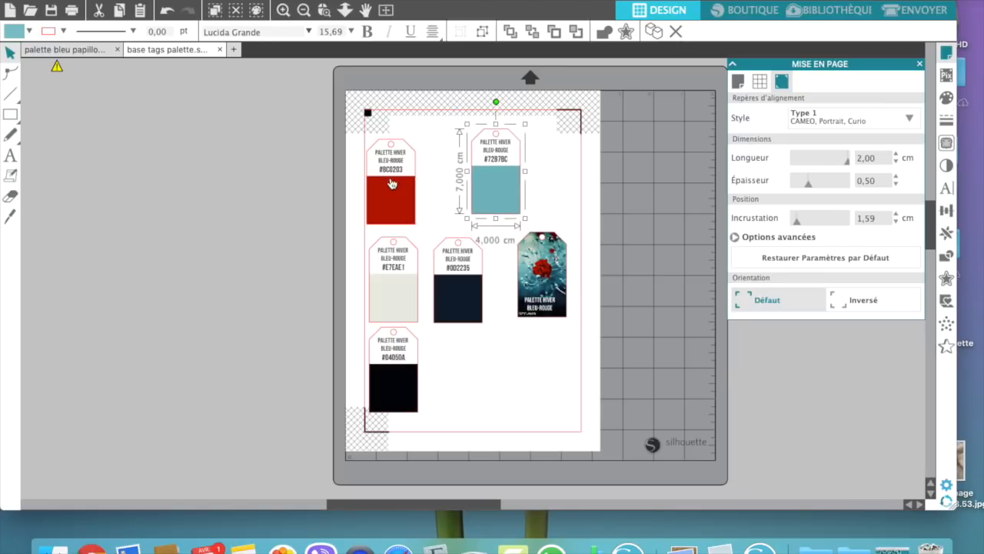
{"action": "left_click_drag", "start_coordinate": [392, 197], "coordinate": [431, 189]}
{"action": "left_click_drag", "start_coordinate": [397, 125], "coordinate": [557, 199]}
{"action": "left_click", "coordinate": [459, 33]}
{"action": "left_click", "coordinate": [459, 34]}
{"action": "left_click", "coordinate": [459, 34]}
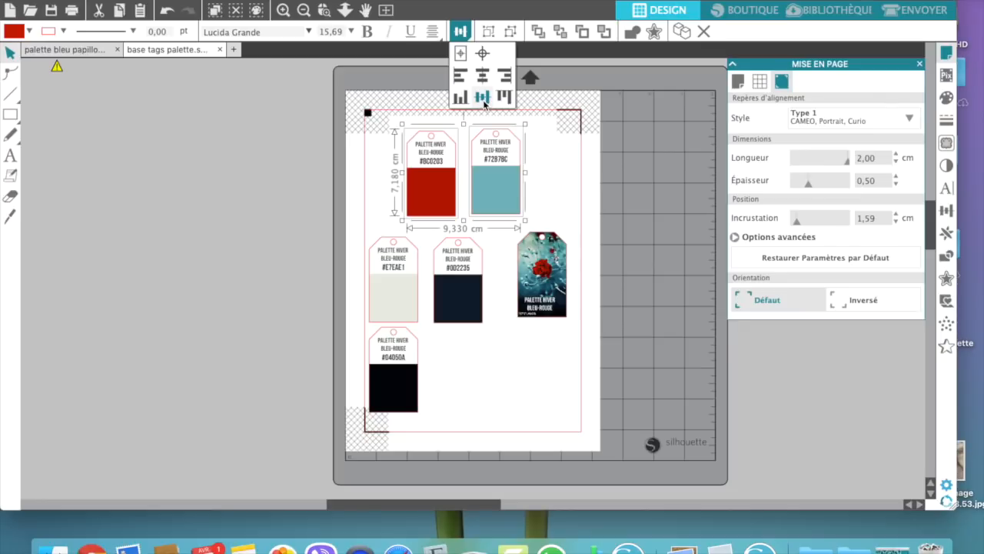
{"action": "left_click", "coordinate": [459, 100]}
- Arrange the other four tags in two rows under the first pair and bottom-align the black tag with the photo tag
{"action": "left_click_drag", "start_coordinate": [374, 232], "coordinate": [494, 281]}
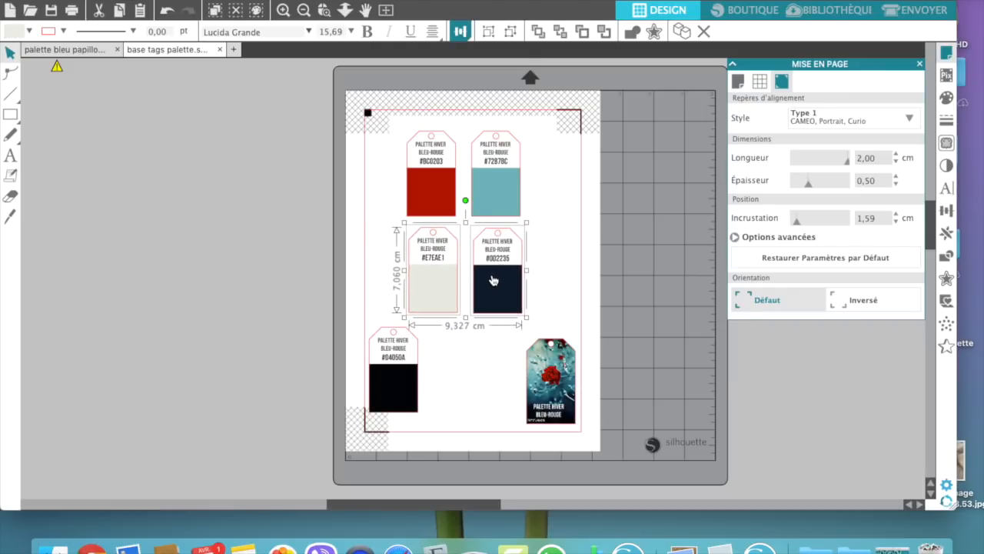
{"action": "left_click_drag", "start_coordinate": [378, 316], "coordinate": [432, 379]}
{"action": "left_click_drag", "start_coordinate": [549, 376], "coordinate": [494, 358]}
{"action": "left_click_drag", "start_coordinate": [386, 342], "coordinate": [567, 397]}
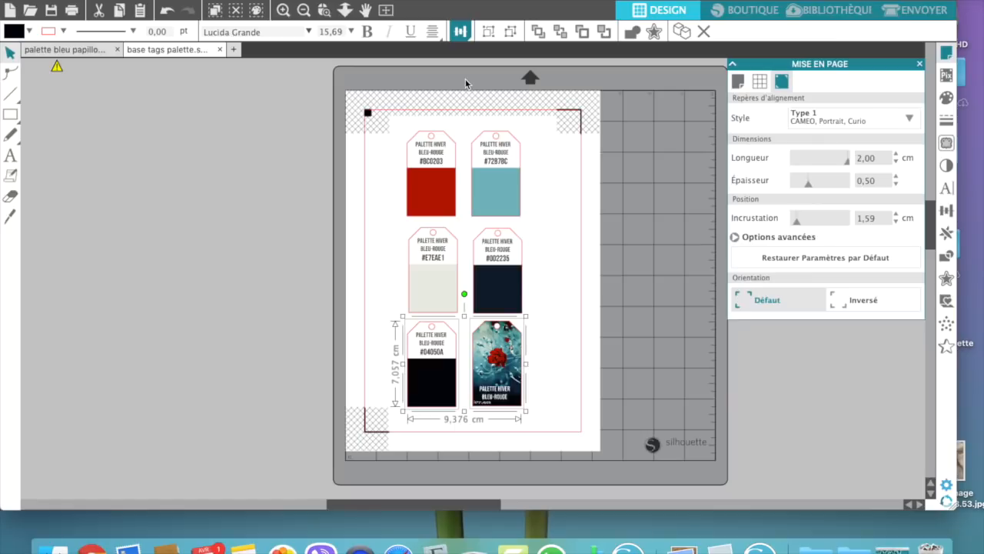
{"action": "left_click", "coordinate": [455, 30]}
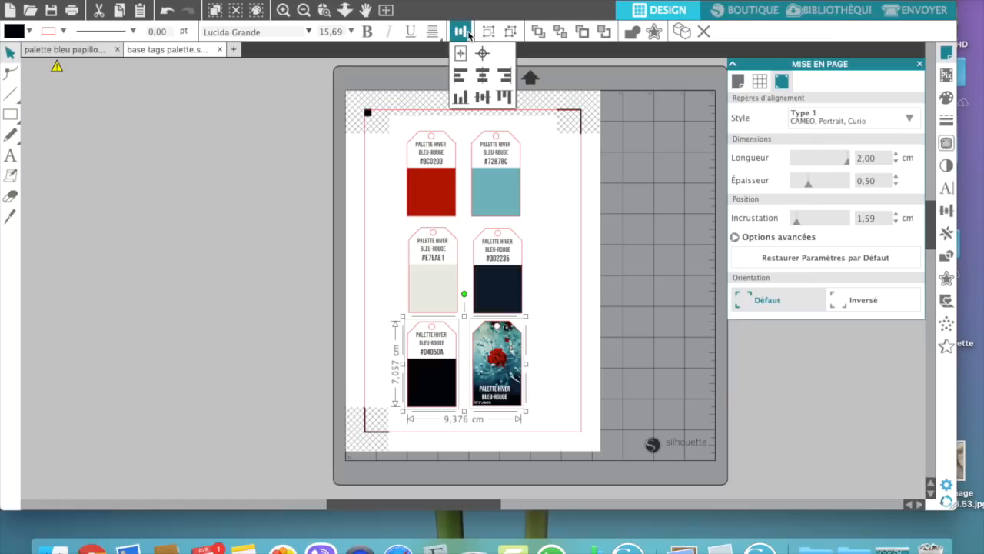
{"action": "left_click", "coordinate": [460, 98]}
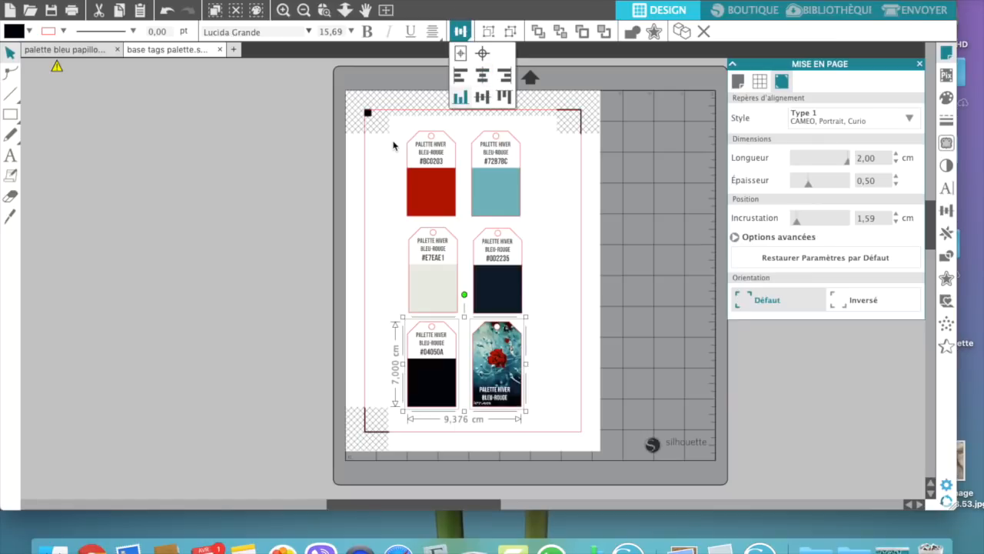
{"action": "left_click", "coordinate": [400, 154]}
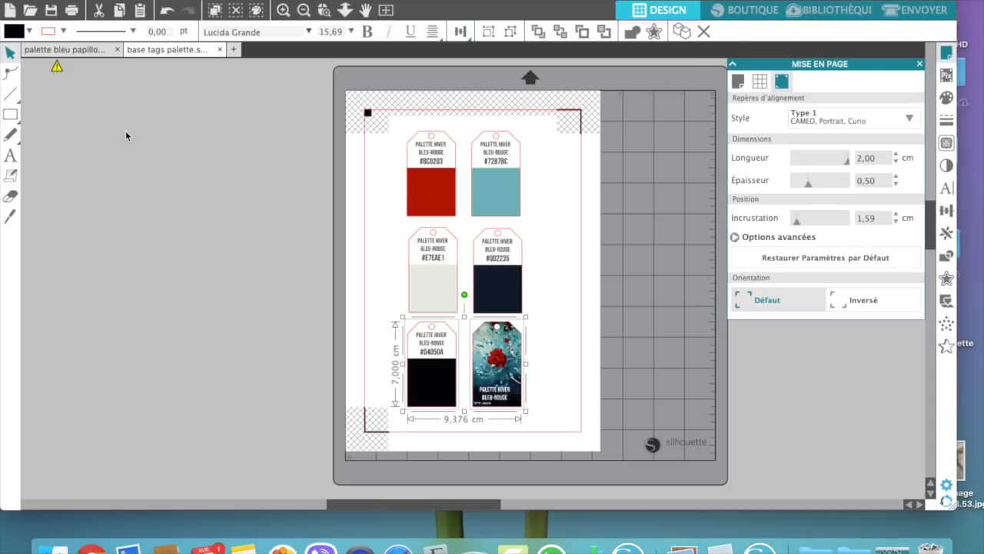
- Start printing the tag sheet and open it as a PDF in Preview (Aperçu)
{"action": "left_click", "coordinate": [73, 14]}
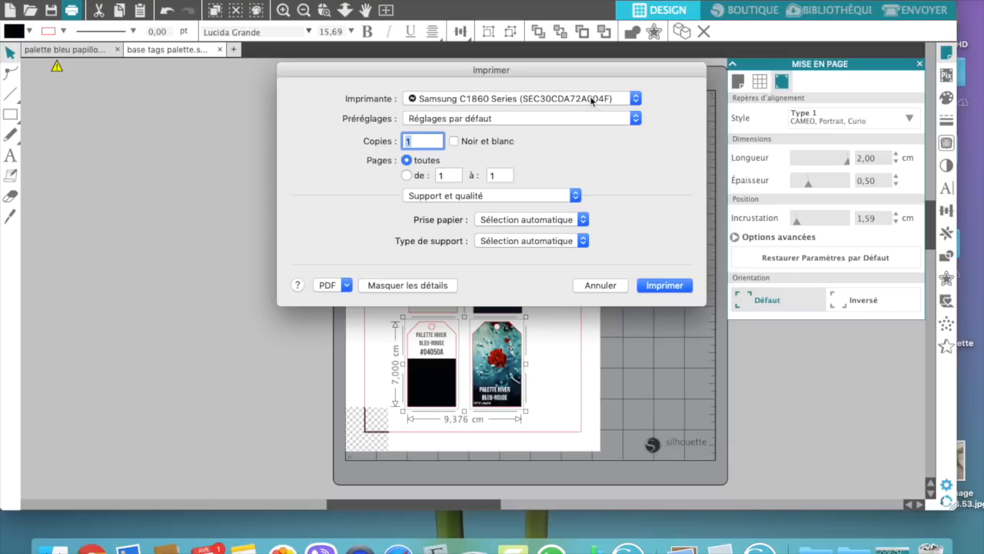
{"action": "left_click", "coordinate": [348, 286]}
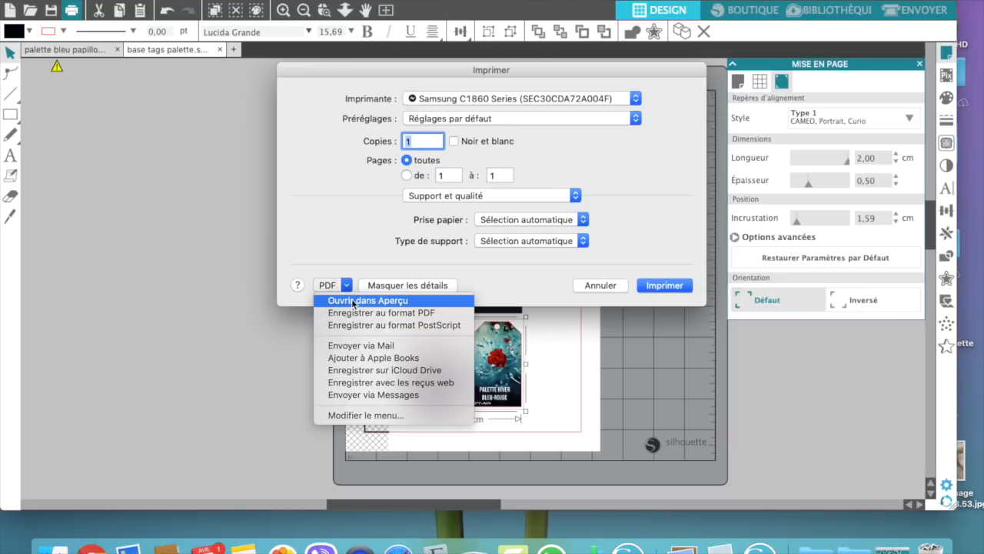
{"action": "left_click", "coordinate": [353, 301]}
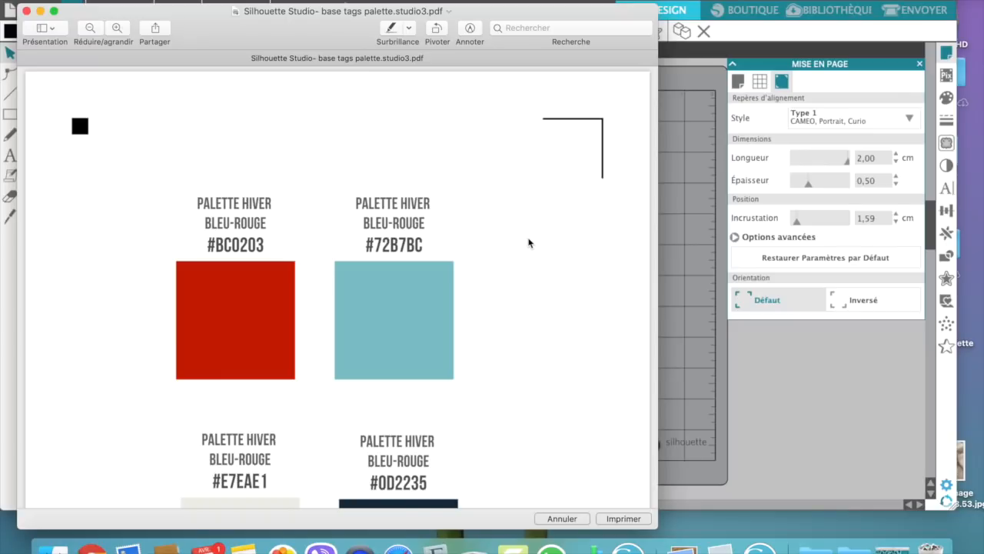
- Examine the PDF page for the registration marks, the color tags and the photo cover tag
{"action": "scroll", "coordinate": [542, 385], "scroll_direction": "down", "scroll_amount": 5}
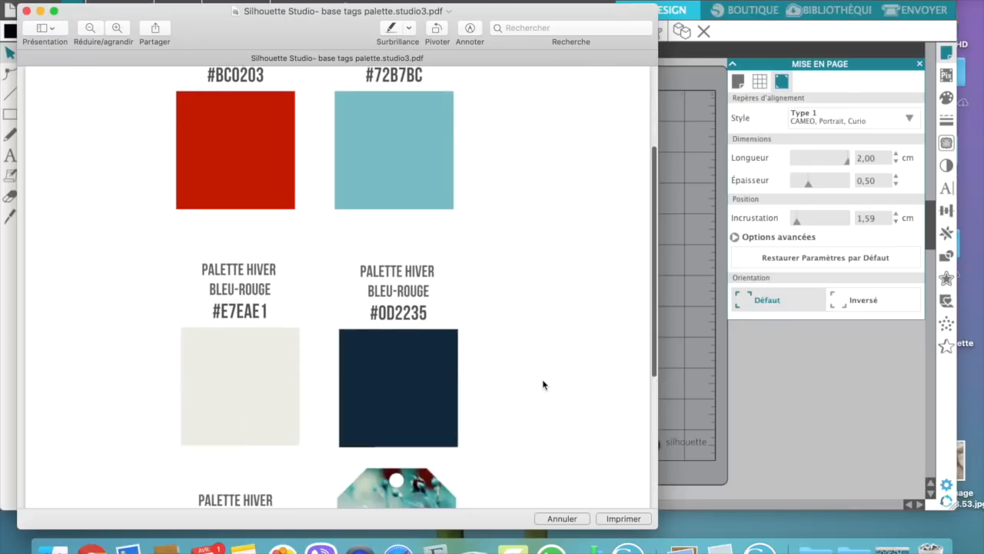
{"action": "scroll", "coordinate": [543, 384], "scroll_direction": "down", "scroll_amount": 4}
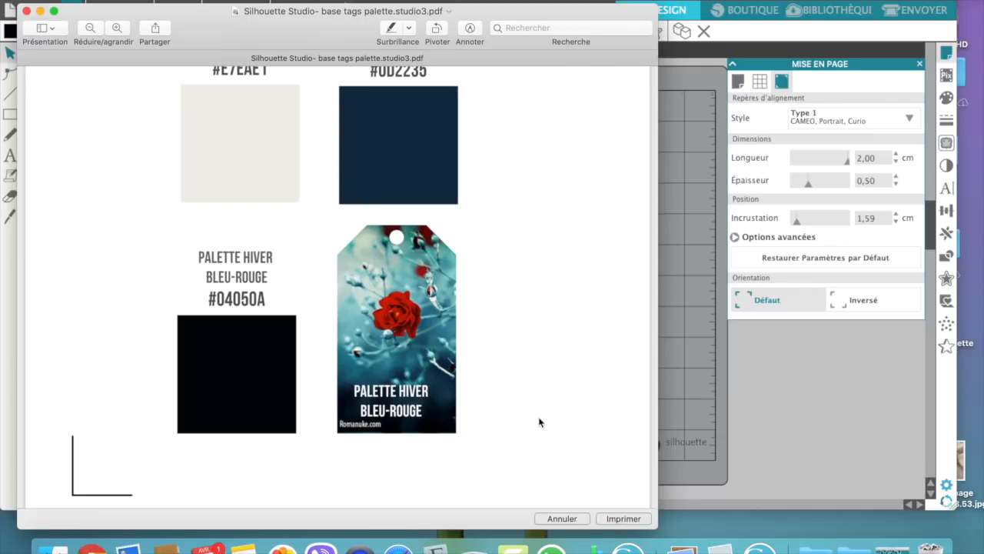
{"action": "scroll", "coordinate": [537, 422], "scroll_direction": "up", "scroll_amount": 2}
{"action": "scroll", "coordinate": [537, 422], "scroll_direction": "down", "scroll_amount": 2}
{"action": "scroll", "coordinate": [537, 423], "scroll_direction": "down", "scroll_amount": 1}
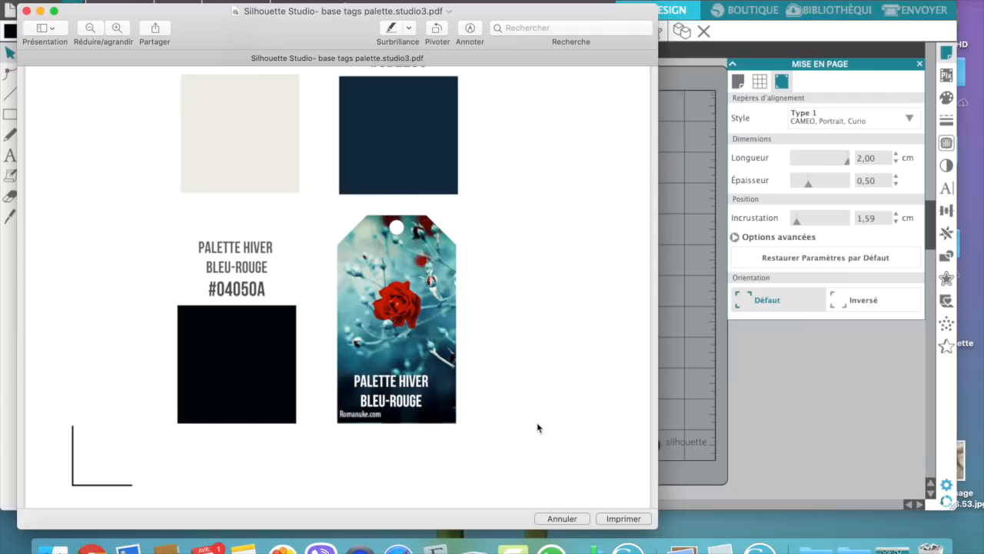
{"action": "scroll", "coordinate": [536, 428], "scroll_direction": "up", "scroll_amount": 10}
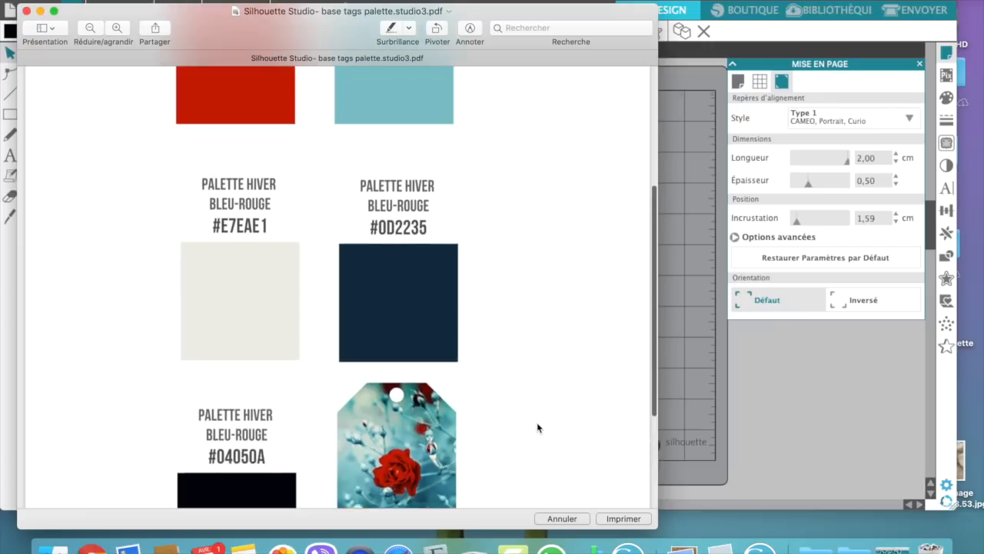
{"action": "scroll", "coordinate": [537, 428], "scroll_direction": "down", "scroll_amount": 3}
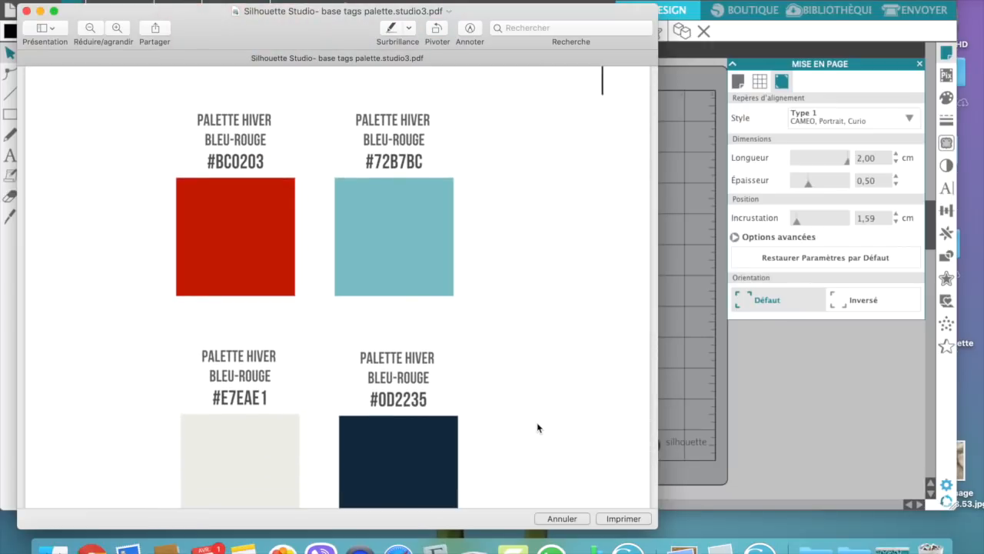
{"action": "scroll", "coordinate": [484, 187], "scroll_direction": "up", "scroll_amount": 3}
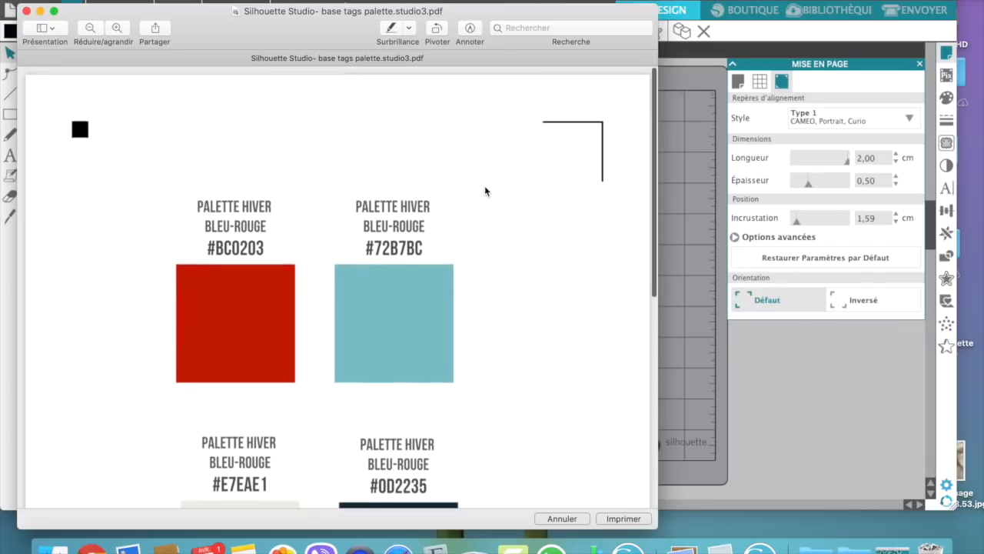